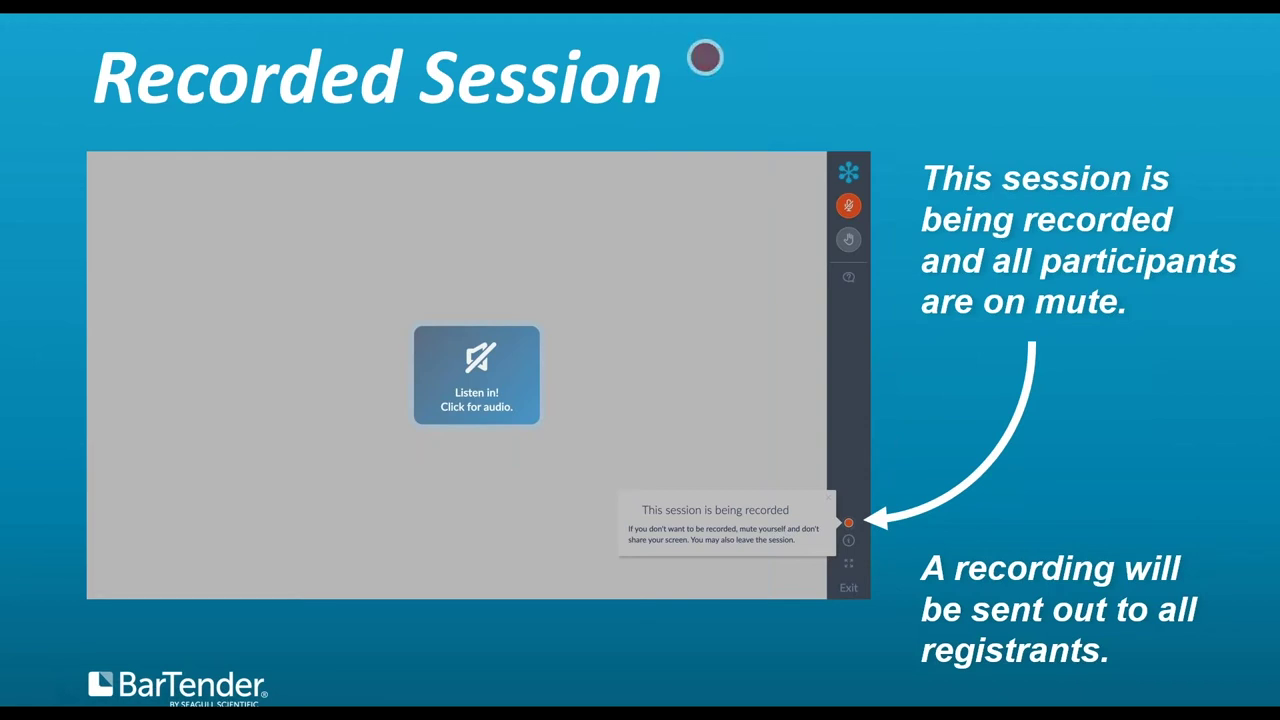
pyautogui.press('Right')
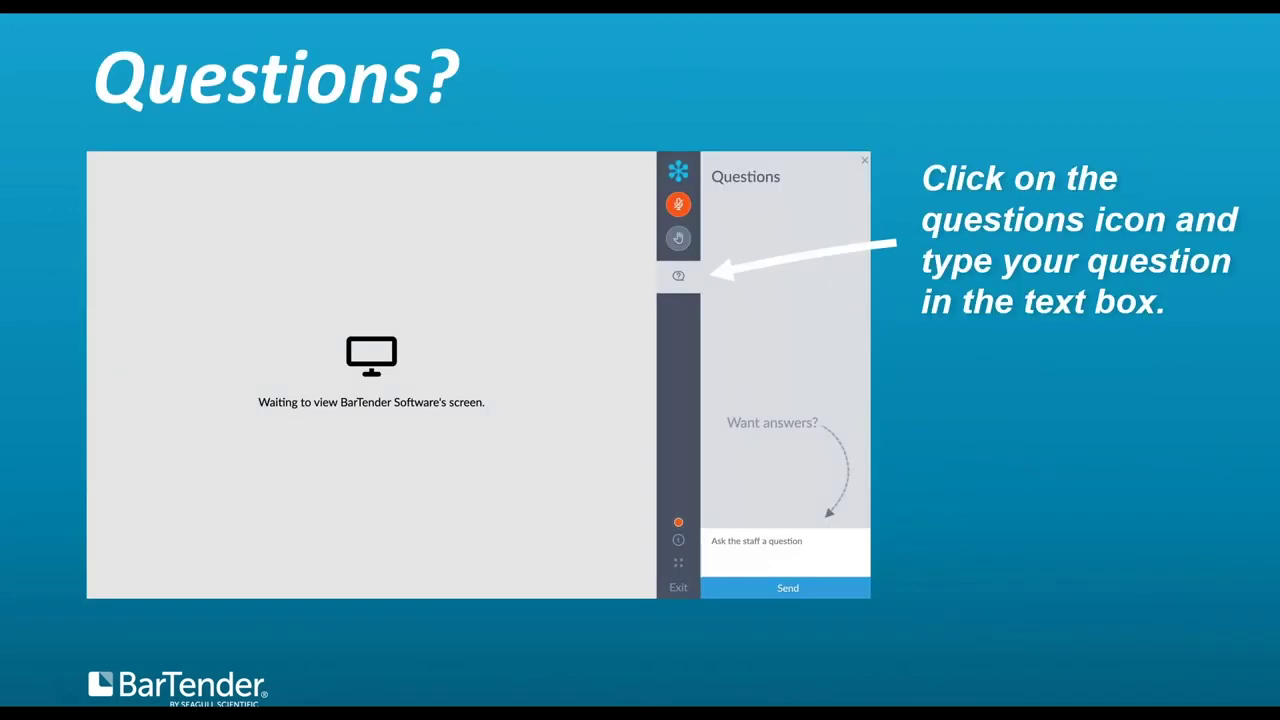
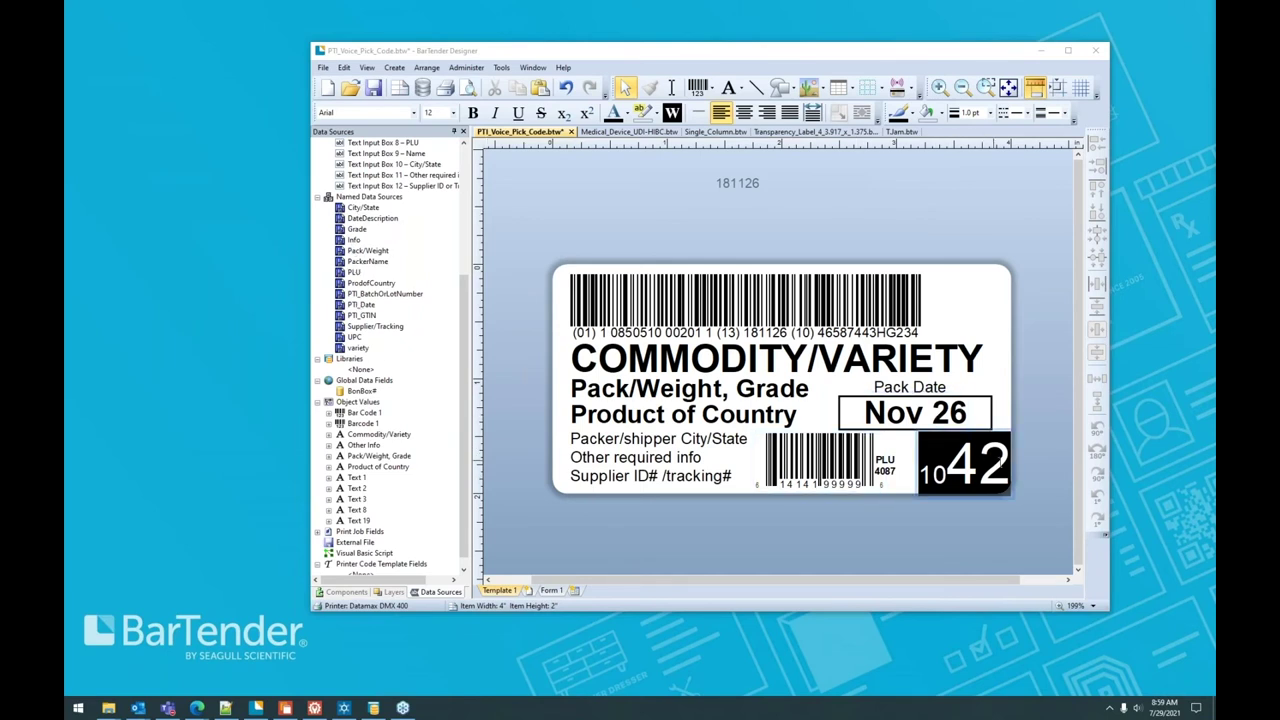
# - Inspect the Visual Basic script behind the first data source of the white-on-black voice pick code text
pyautogui.click(962, 465)
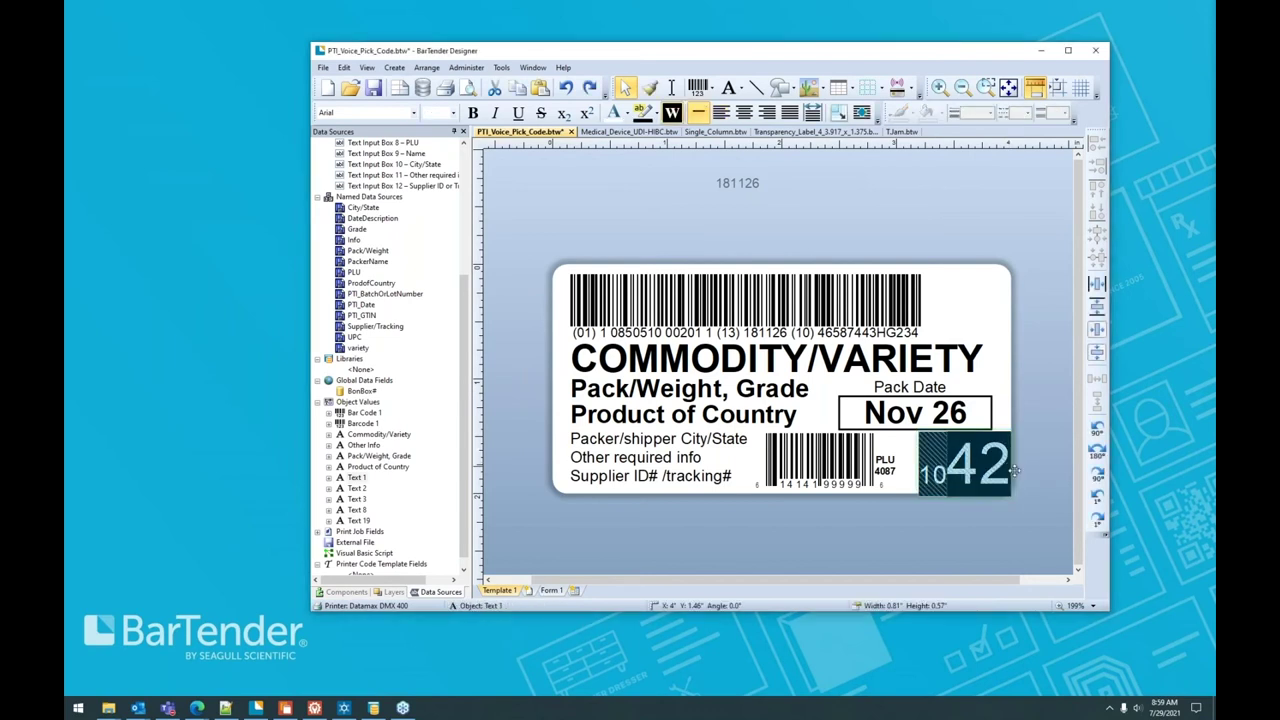
pyautogui.doubleClick(990, 497)
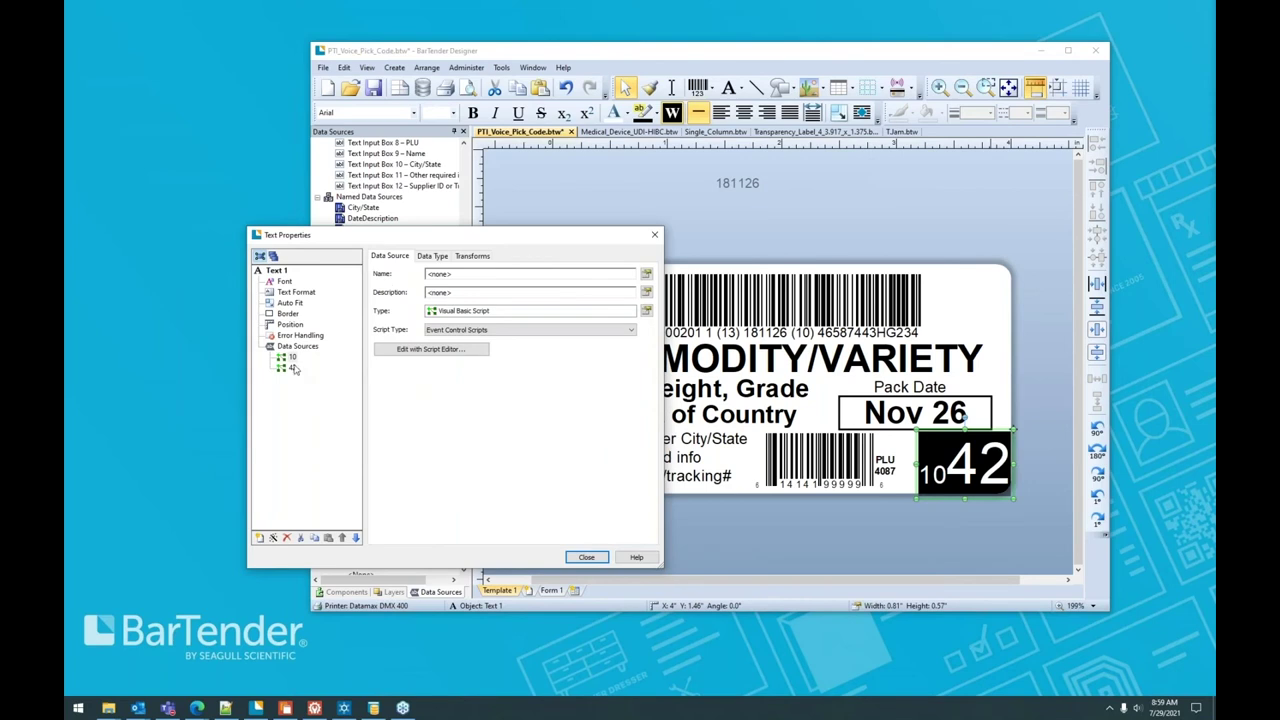
pyautogui.click(292, 357)
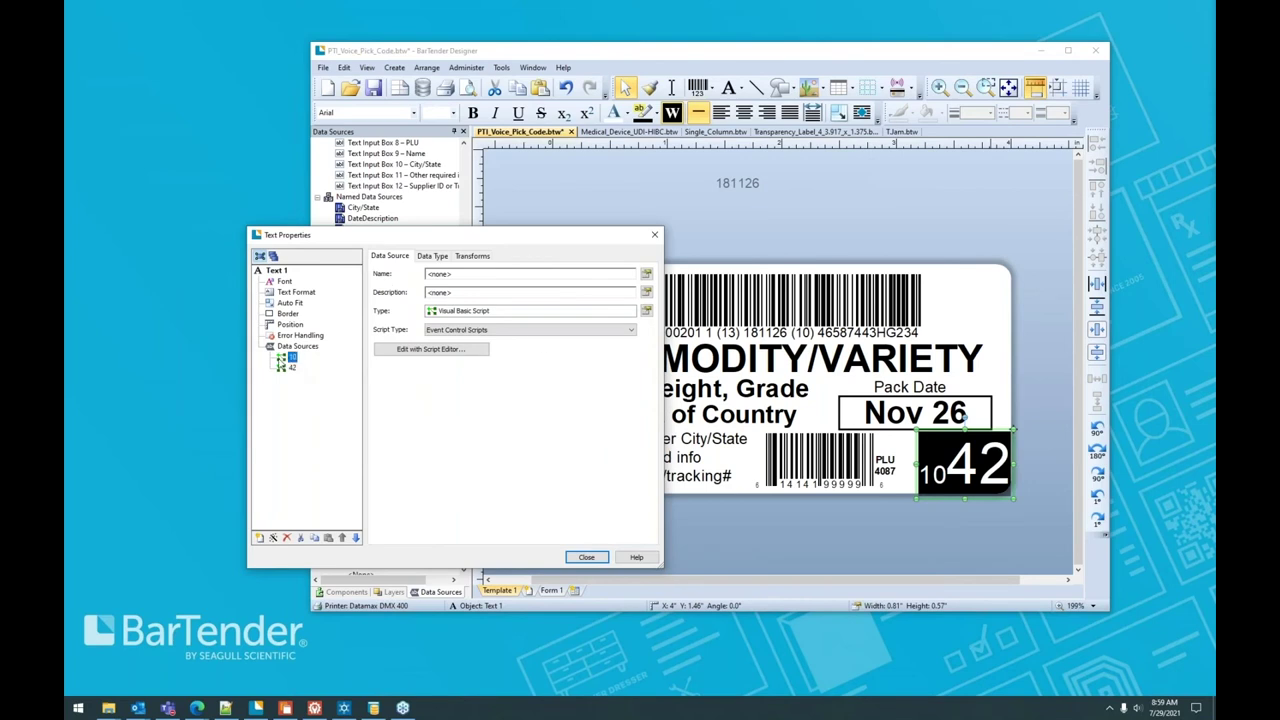
pyautogui.click(648, 311)
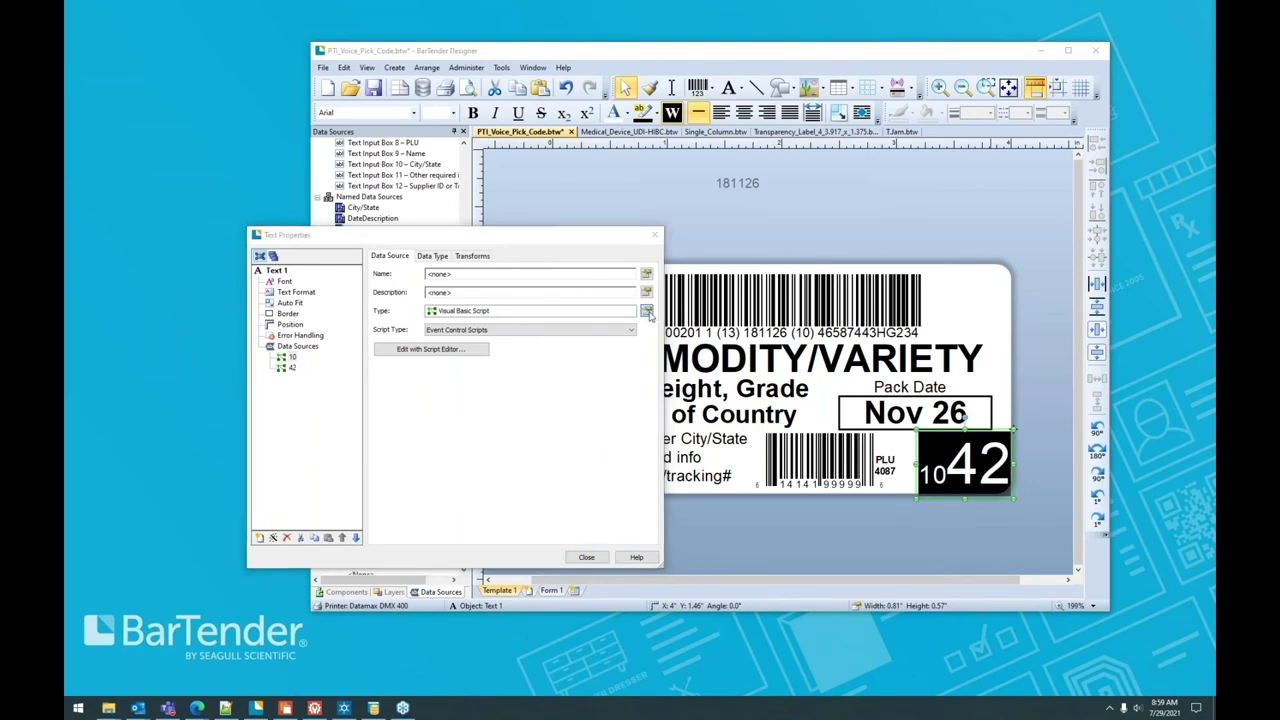
pyautogui.click(578, 530)
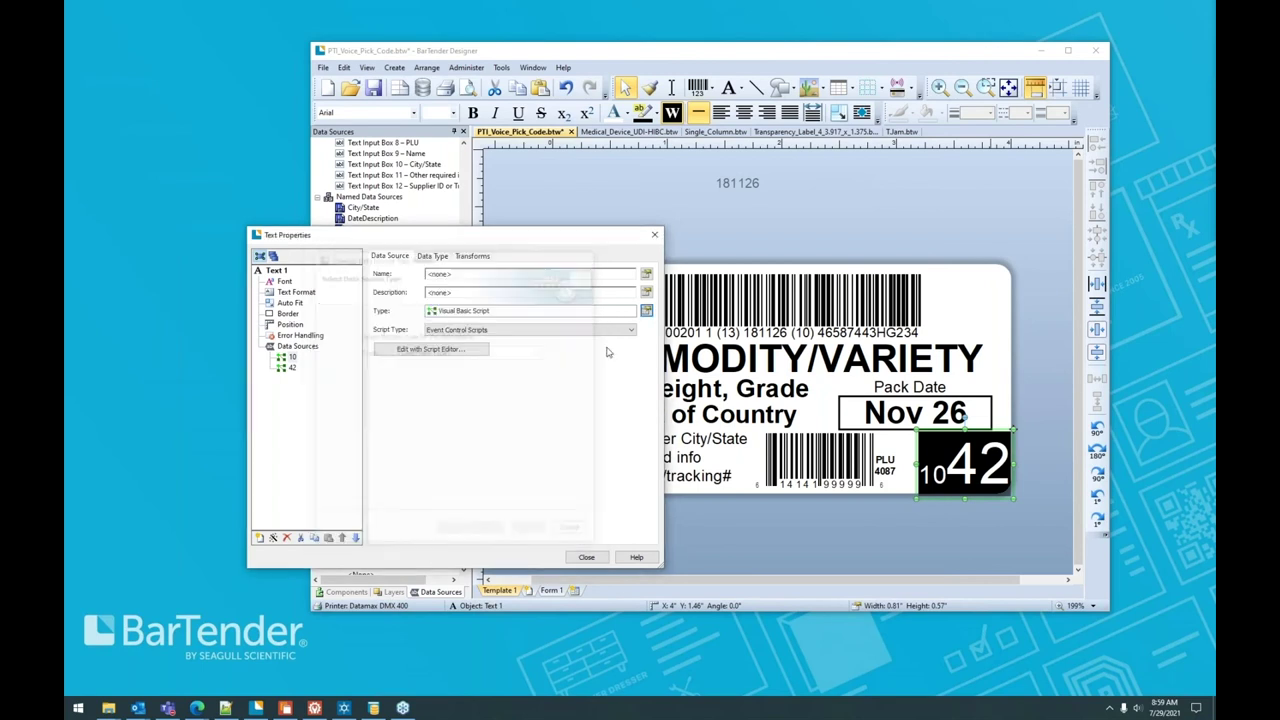
pyautogui.click(433, 349)
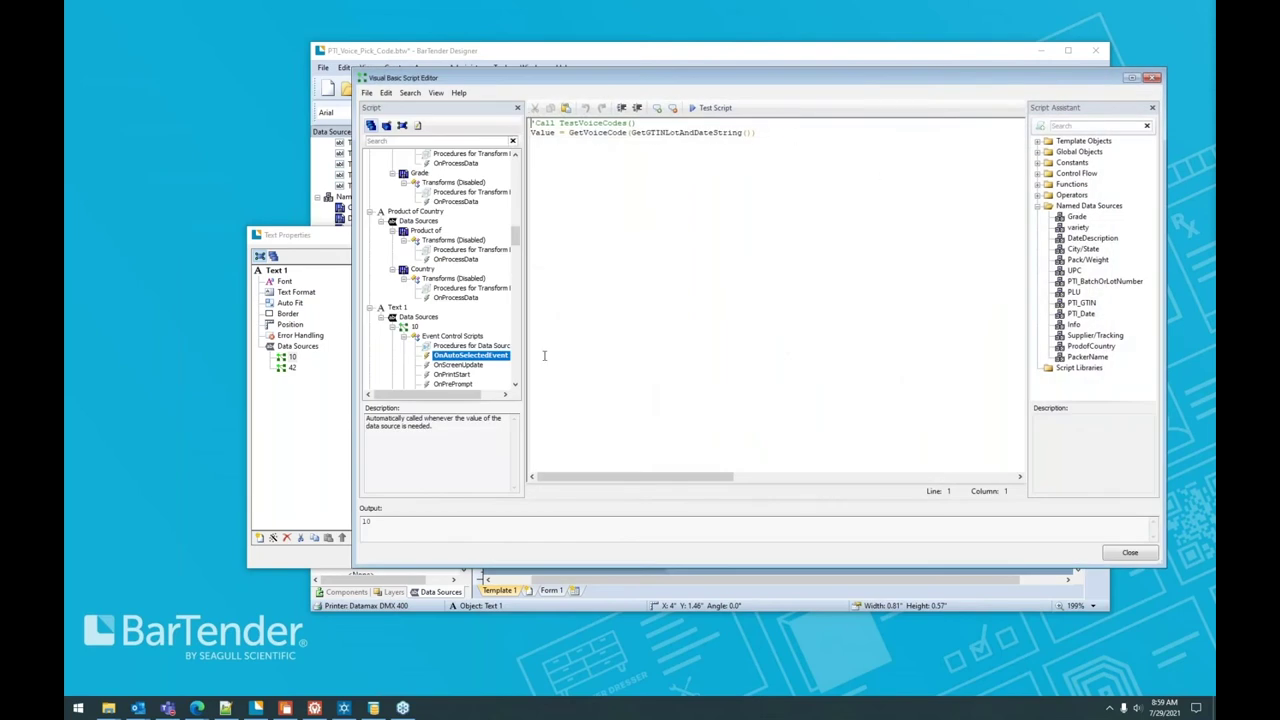
pyautogui.click(1130, 553)
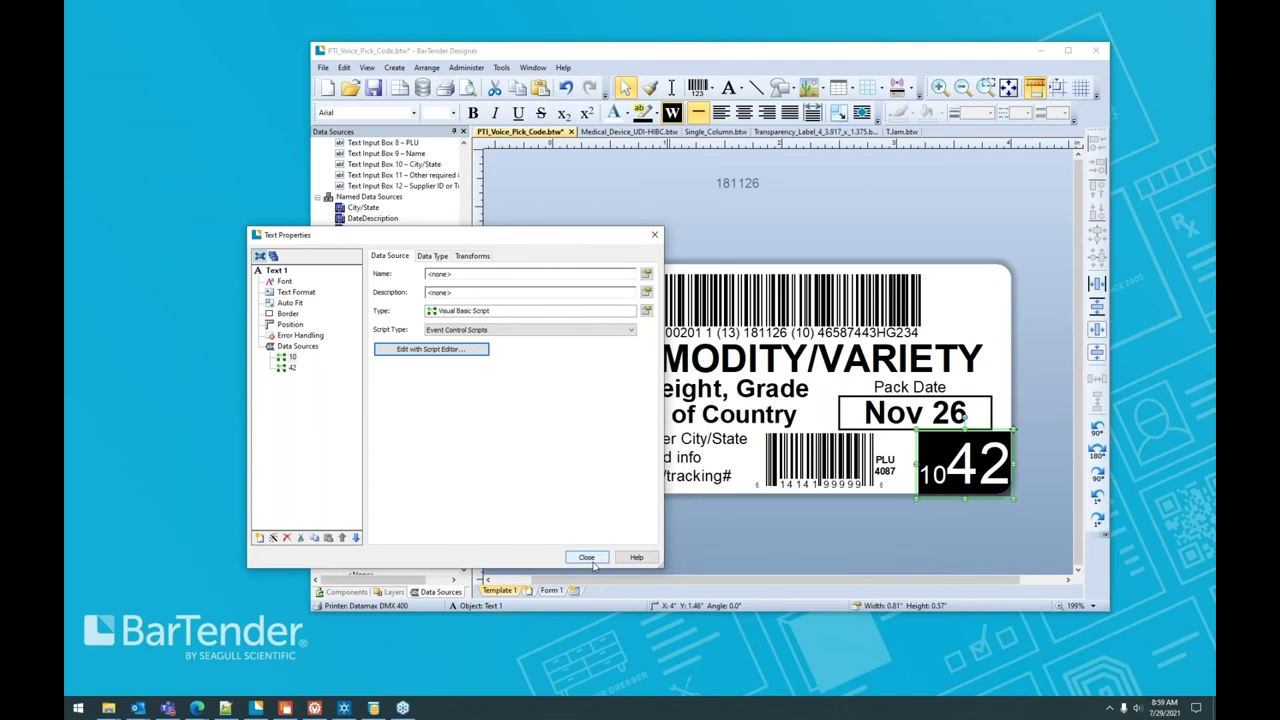
pyautogui.click(590, 561)
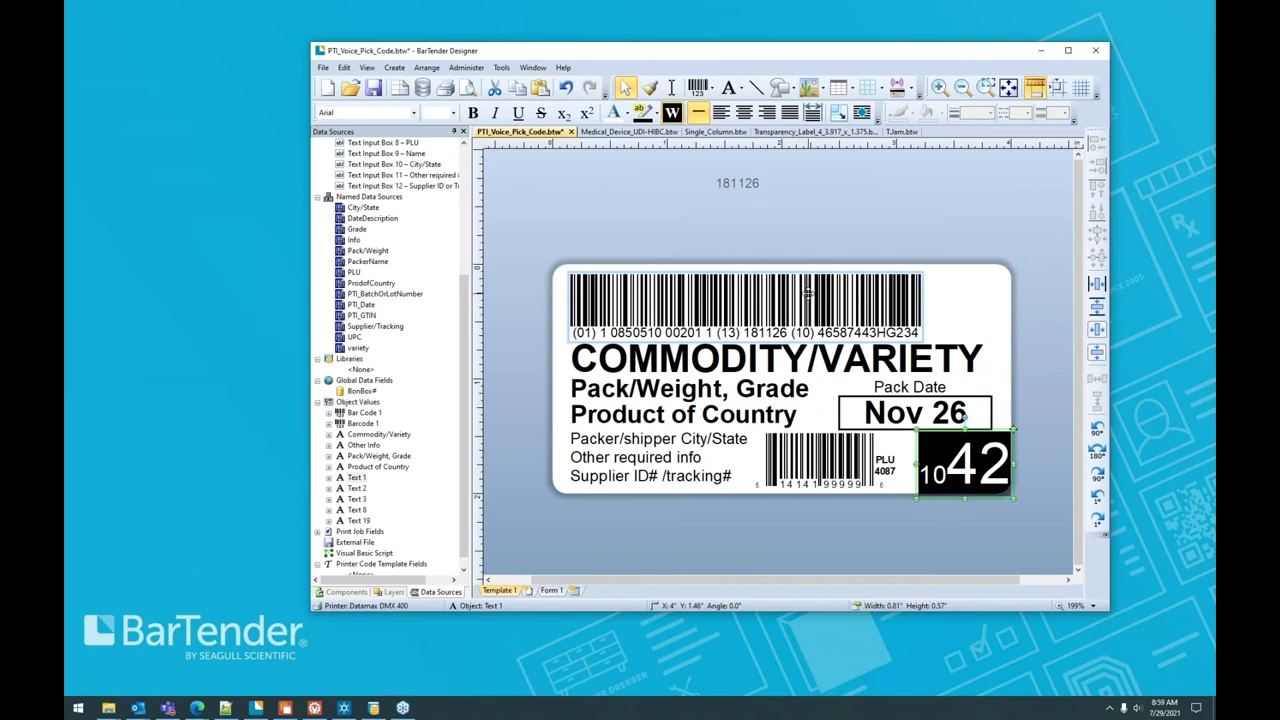
# - Open the symbology and size properties of the GS1-128 barcode above the commodity text
pyautogui.doubleClick(750, 298)
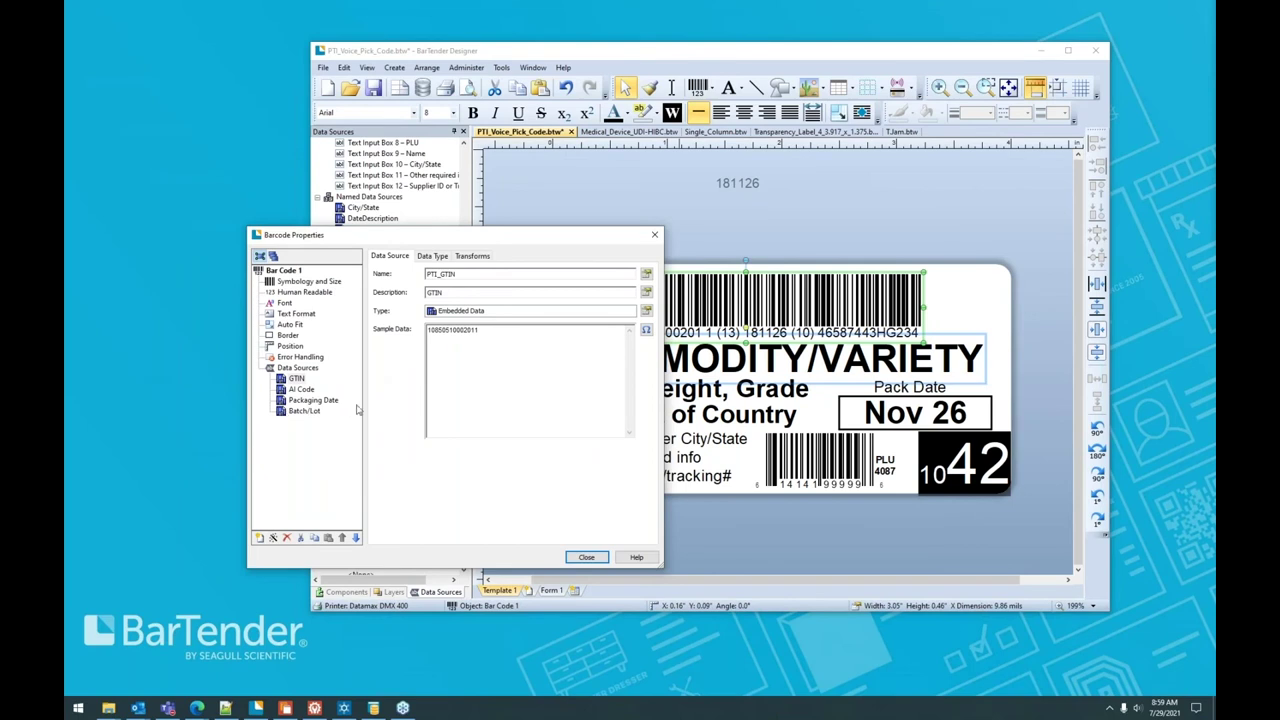
pyautogui.click(300, 284)
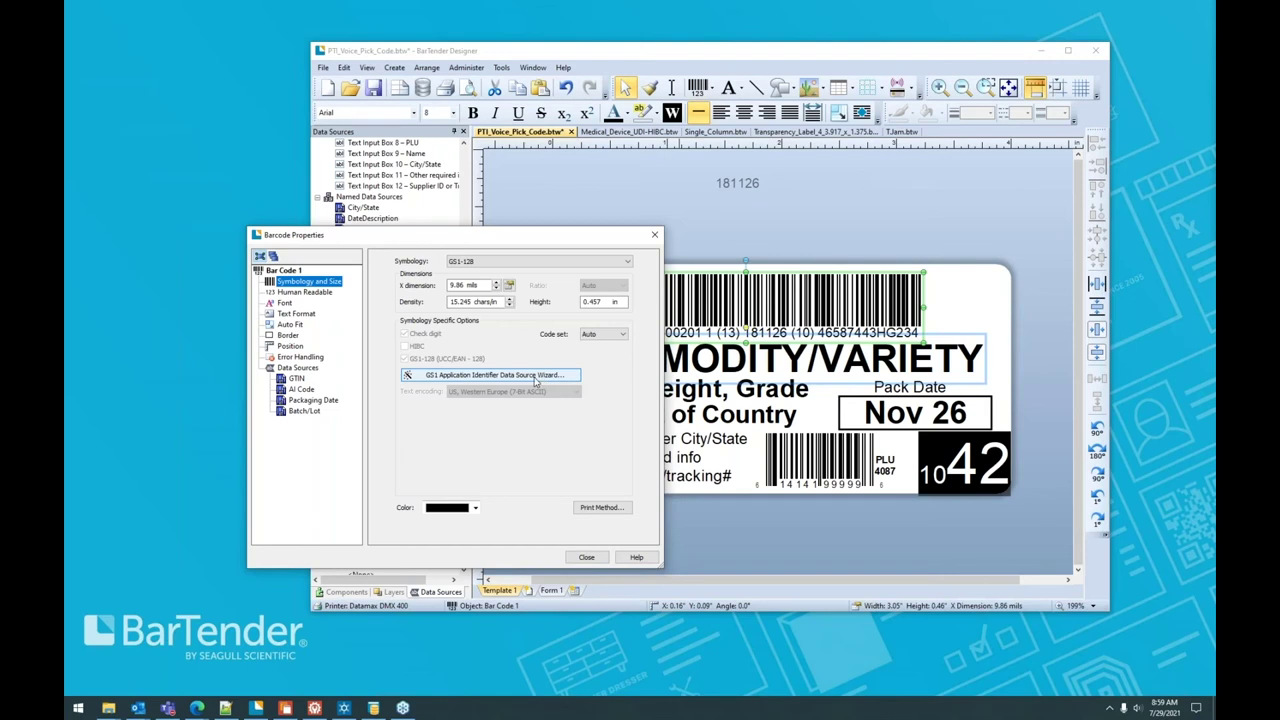
pyautogui.click(541, 378)
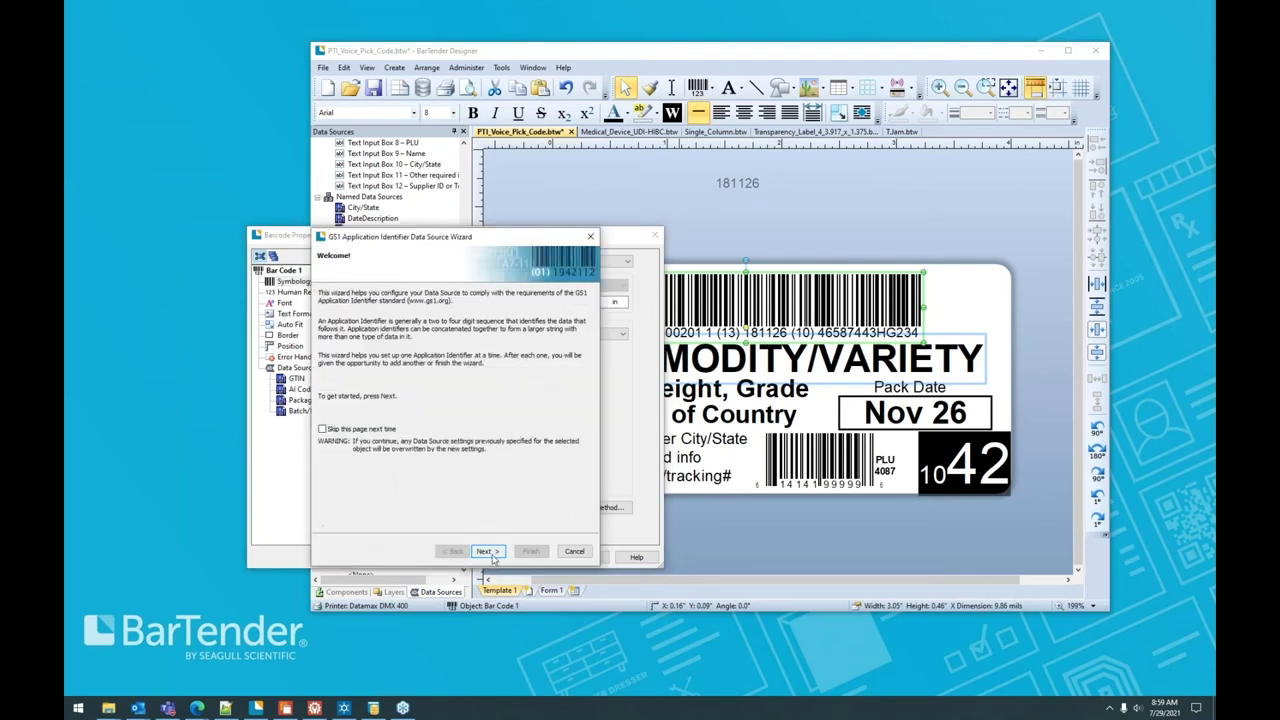
pyautogui.click(487, 551)
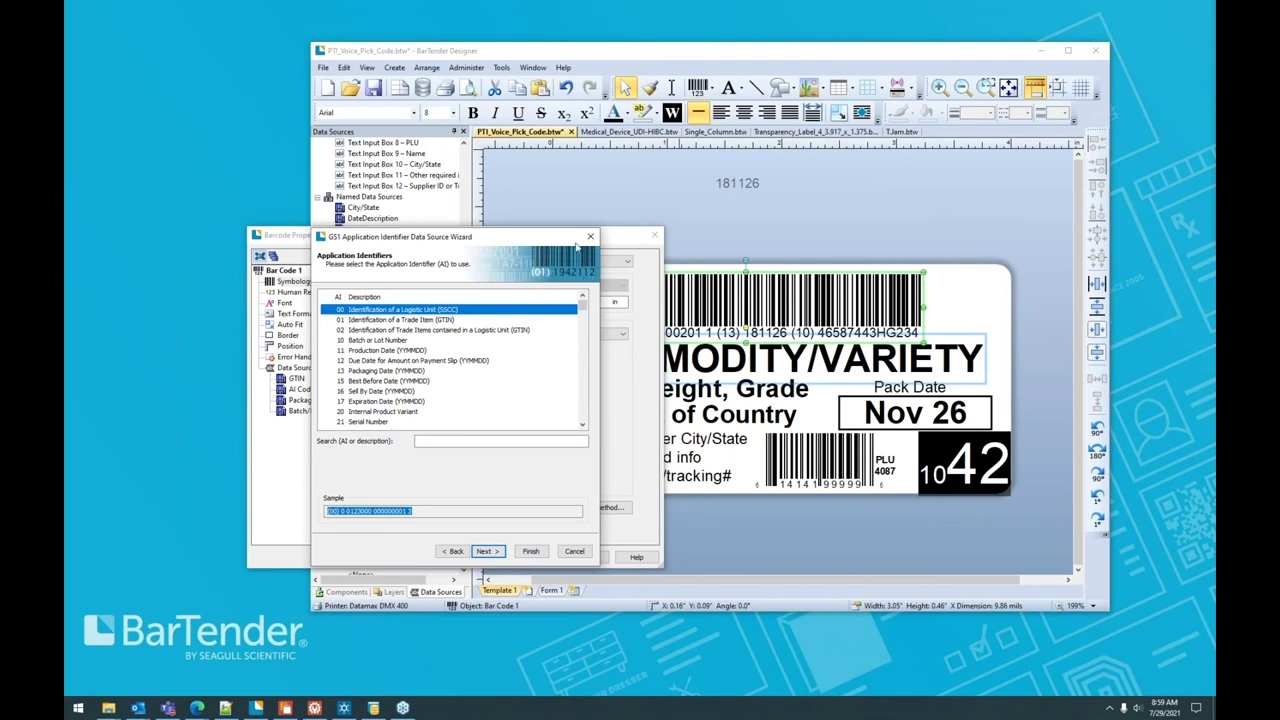
pyautogui.moveTo(521, 238); pyautogui.dragTo(449, 236)
pyautogui.click(502, 551)
pyautogui.moveTo(605, 241); pyautogui.dragTo(474, 174)
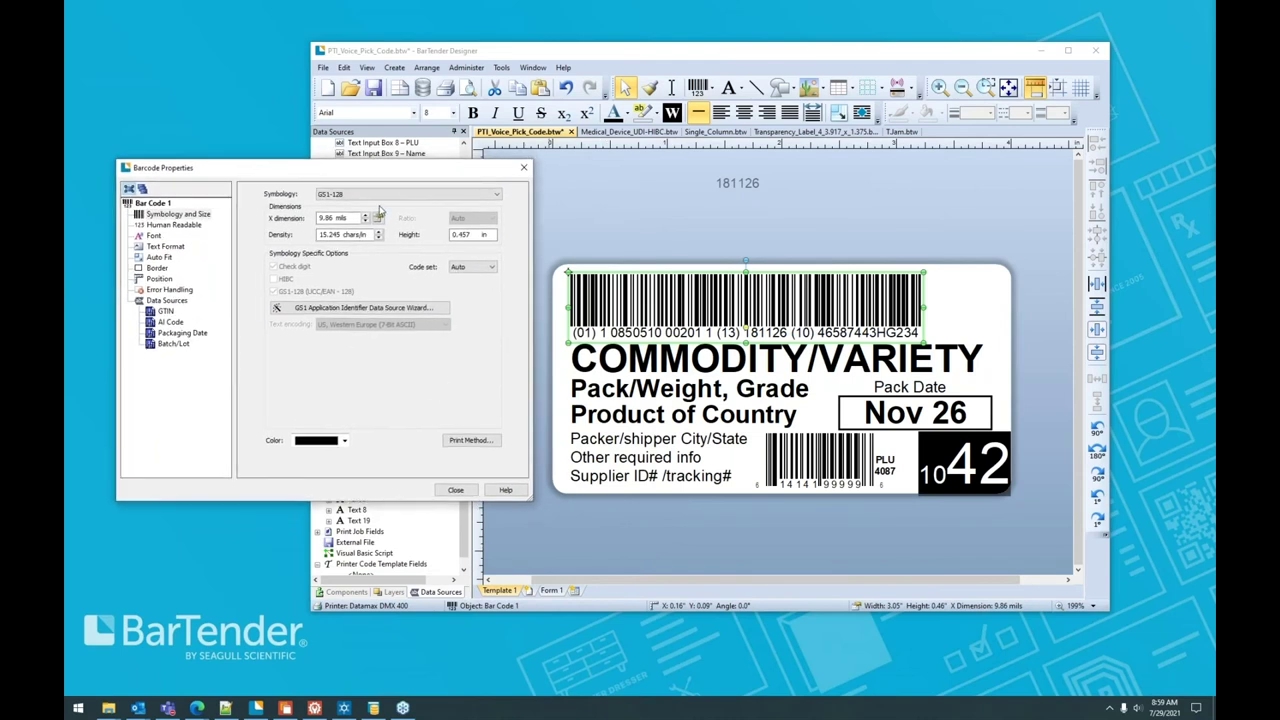
# - Start the GS1 Application Identifier Data Source Wizard and set up identifier 01 (GTIN) as Embedded Data with the default sample text
pyautogui.click(372, 312)
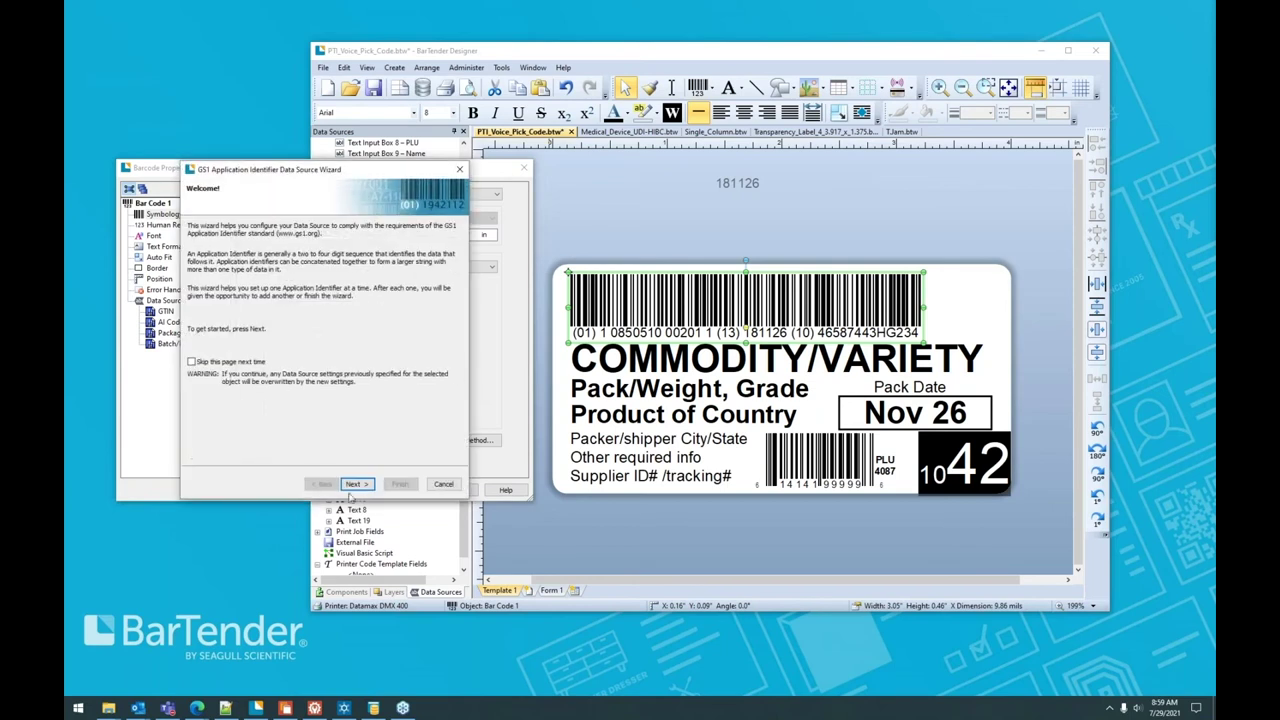
pyautogui.click(367, 487)
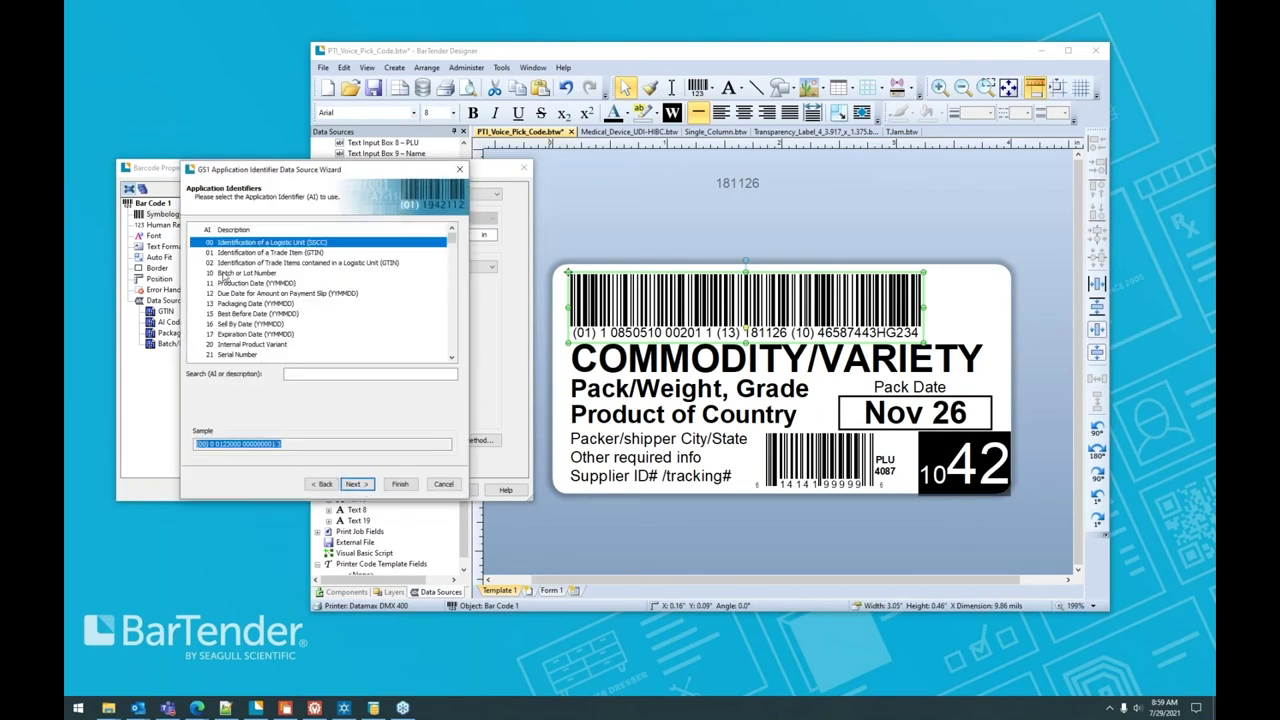
pyautogui.click(236, 253)
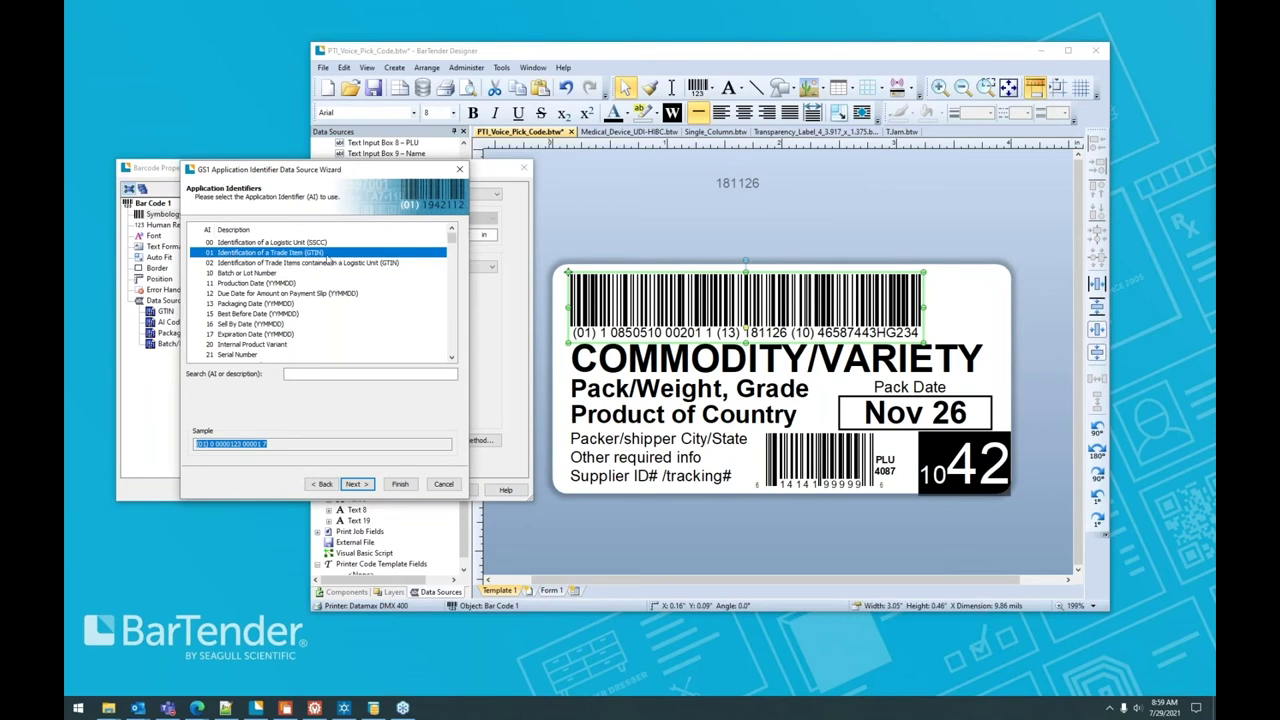
pyautogui.doubleClick(224, 254)
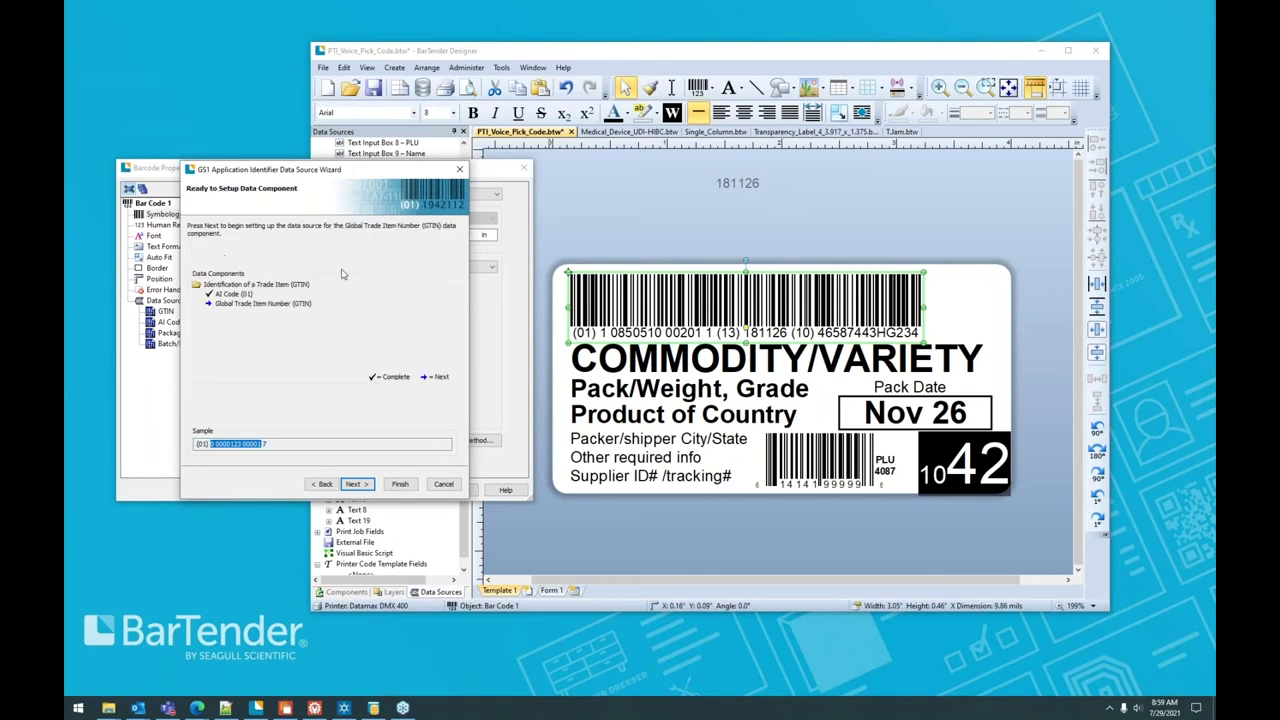
pyautogui.click(367, 487)
pyautogui.click(335, 289)
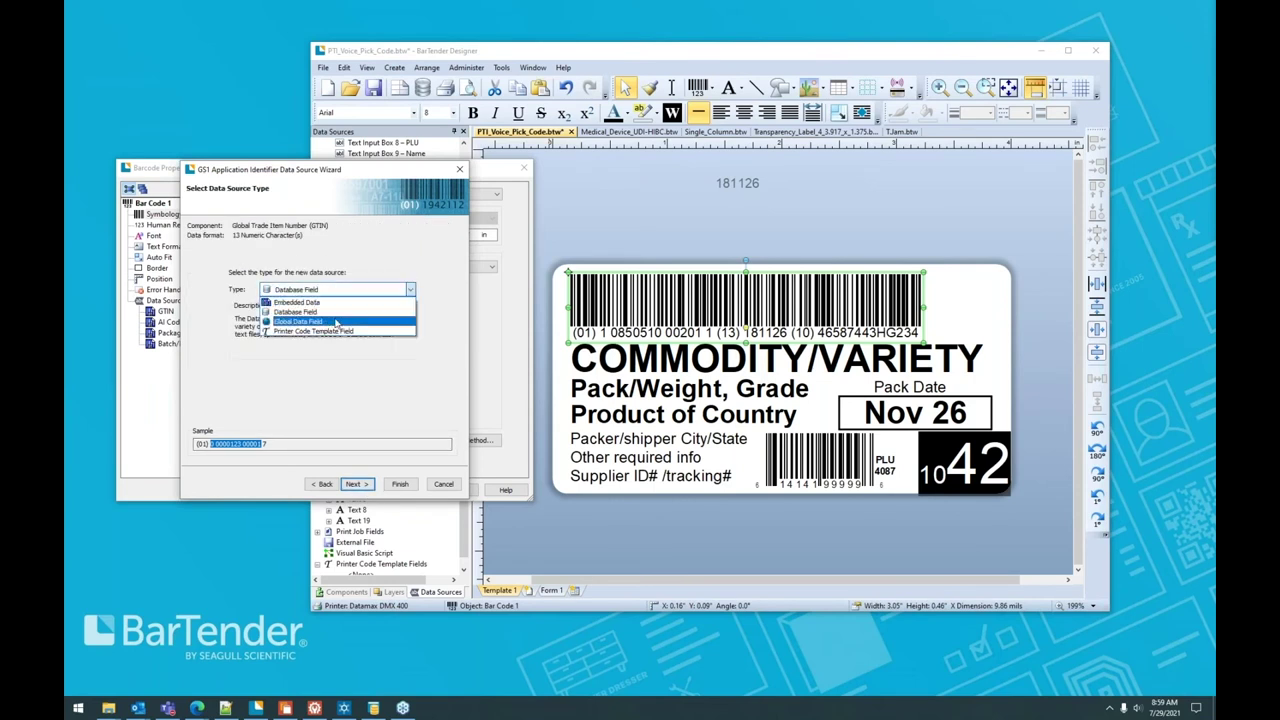
pyautogui.click(333, 305)
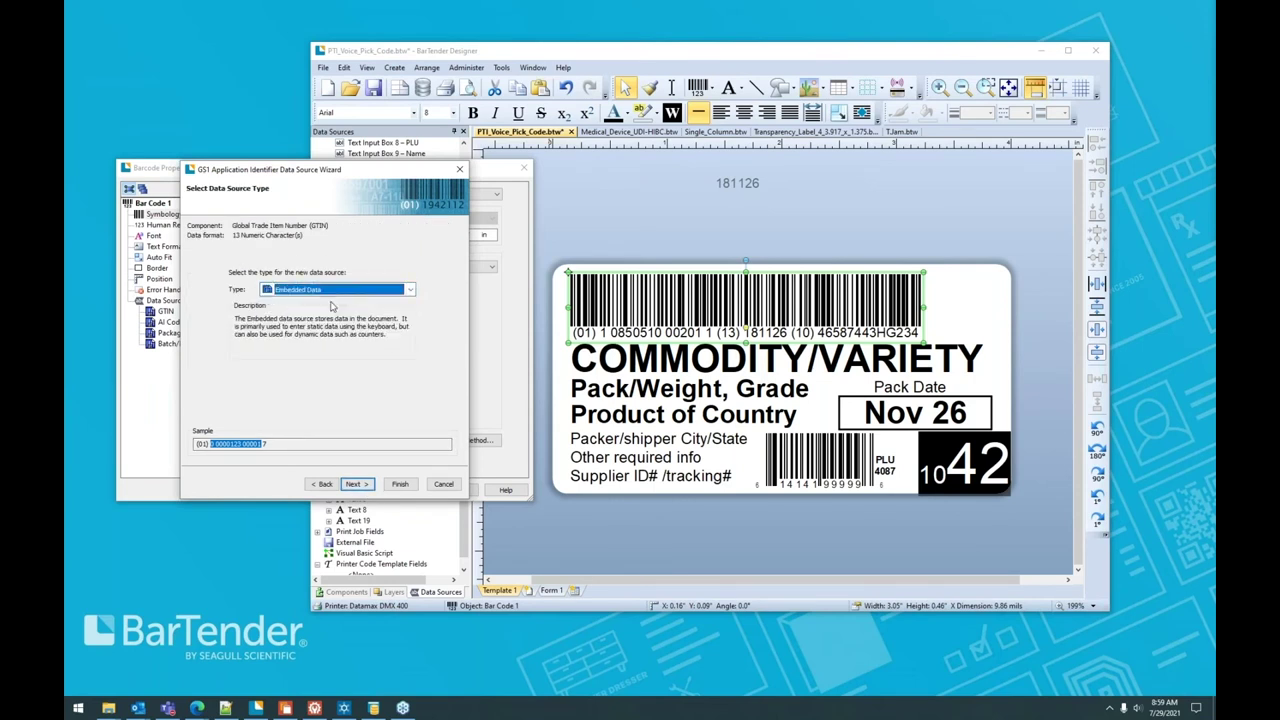
pyautogui.click(357, 484)
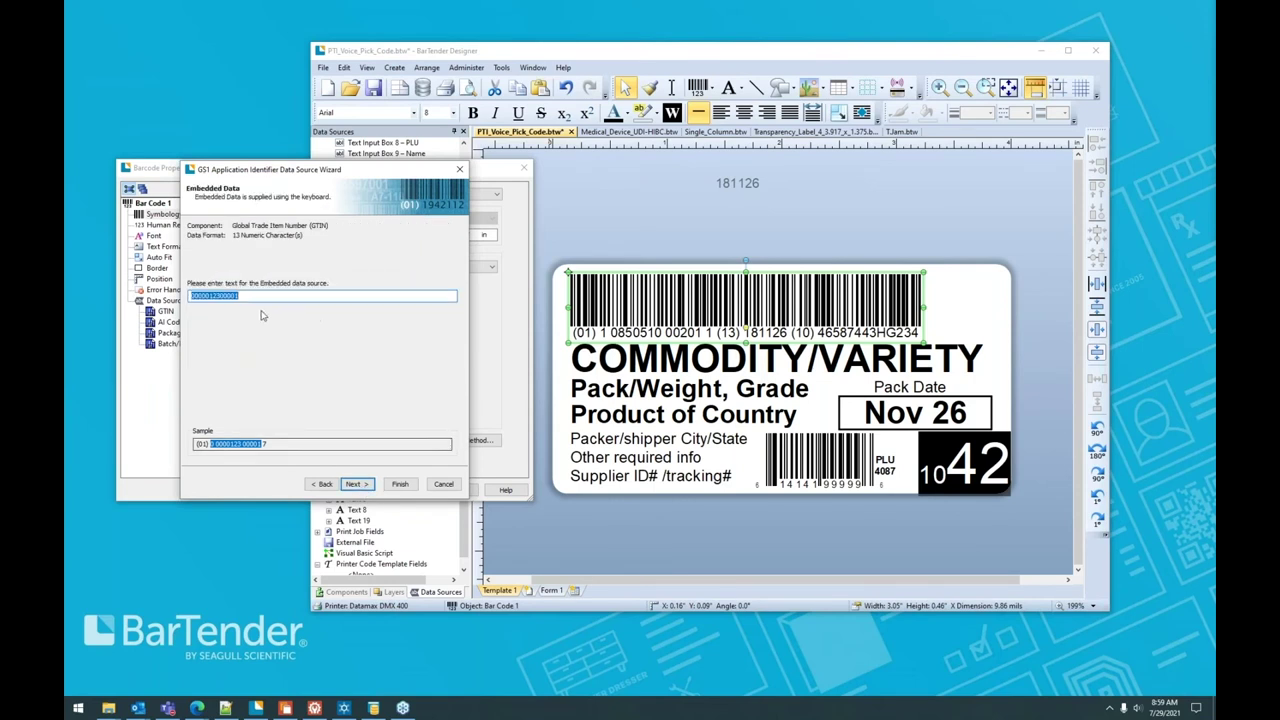
pyautogui.click(357, 484)
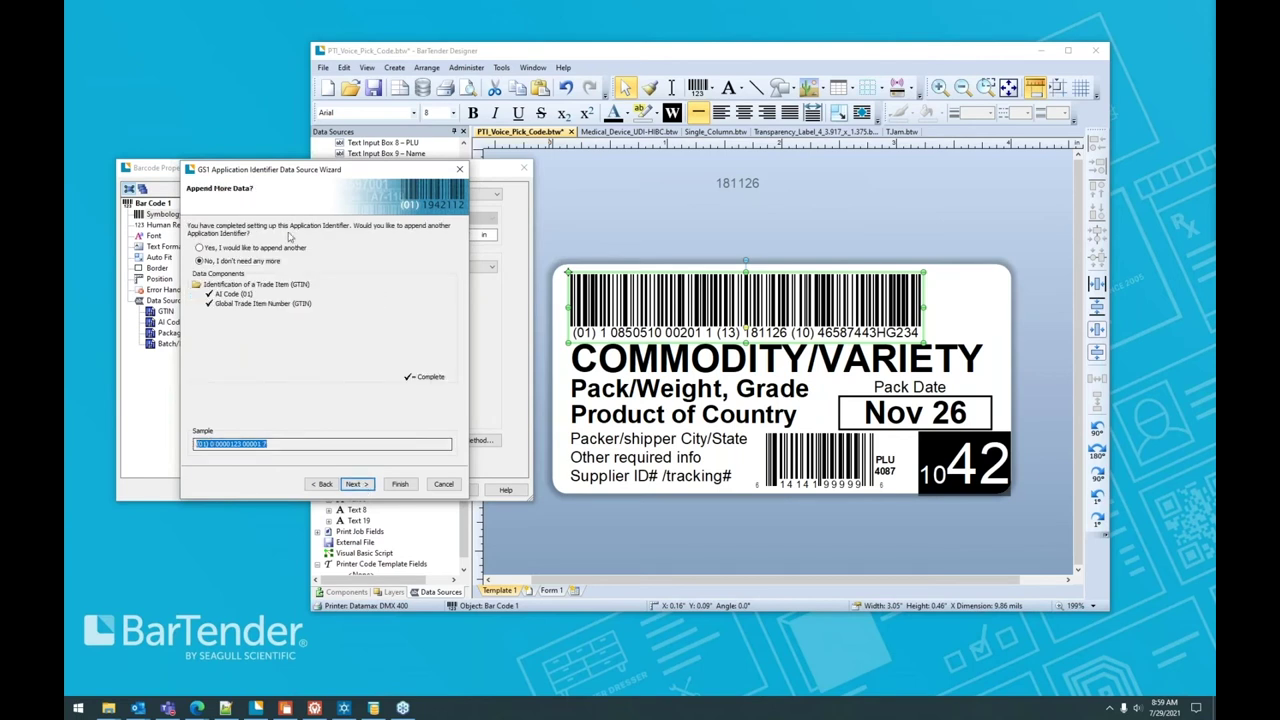
# - Append application identifier 13, Packaging Date (YYMMDD), with Clock as its data source
pyautogui.click(357, 484)
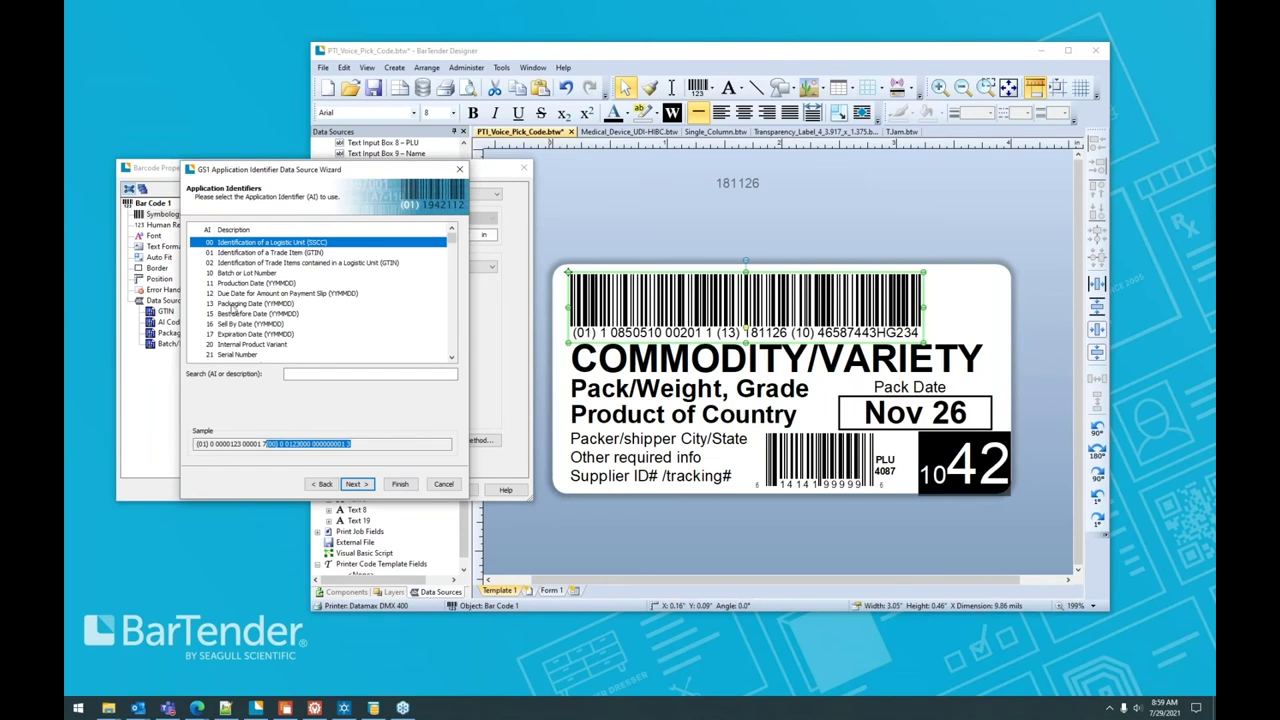
pyautogui.click(238, 303)
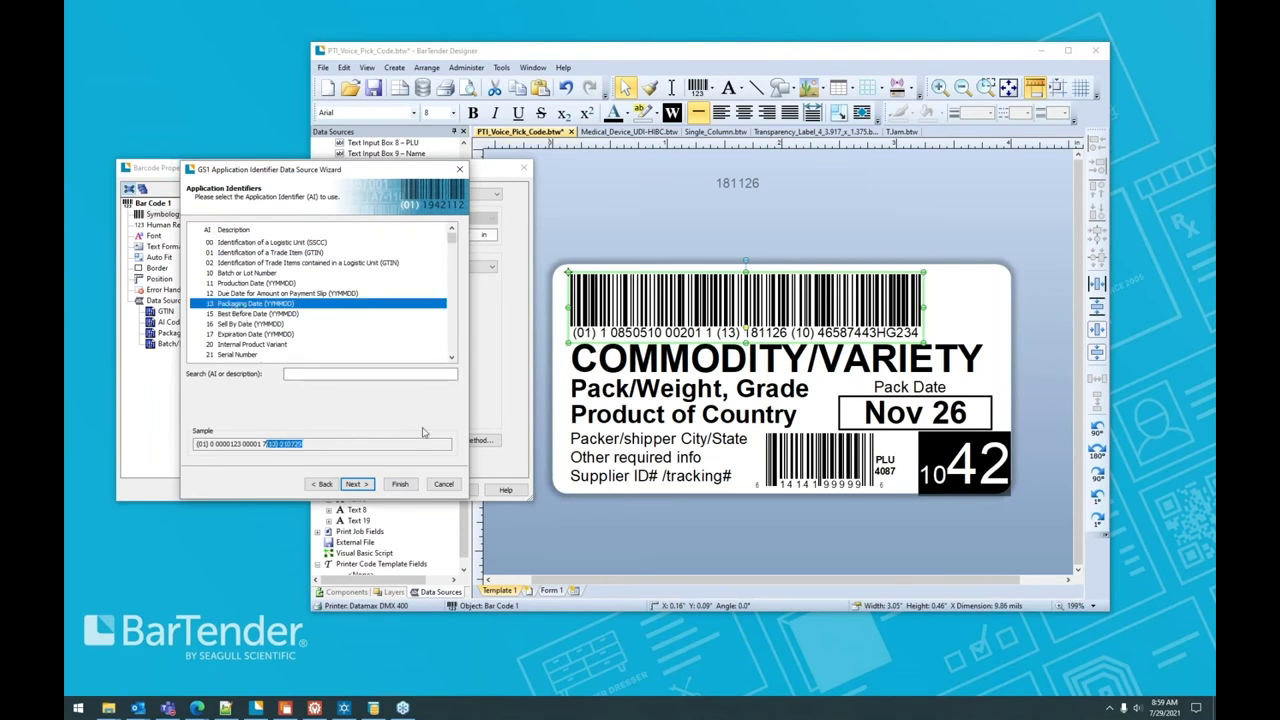
pyautogui.click(355, 484)
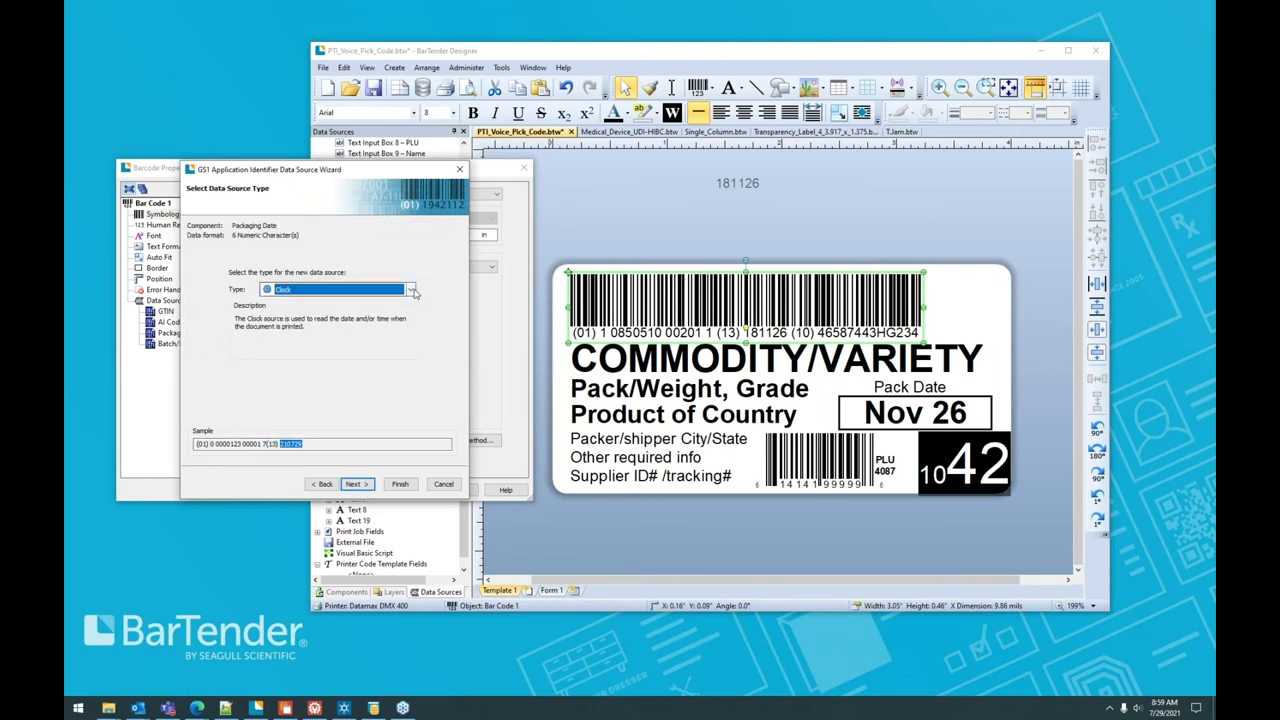
pyautogui.click(374, 486)
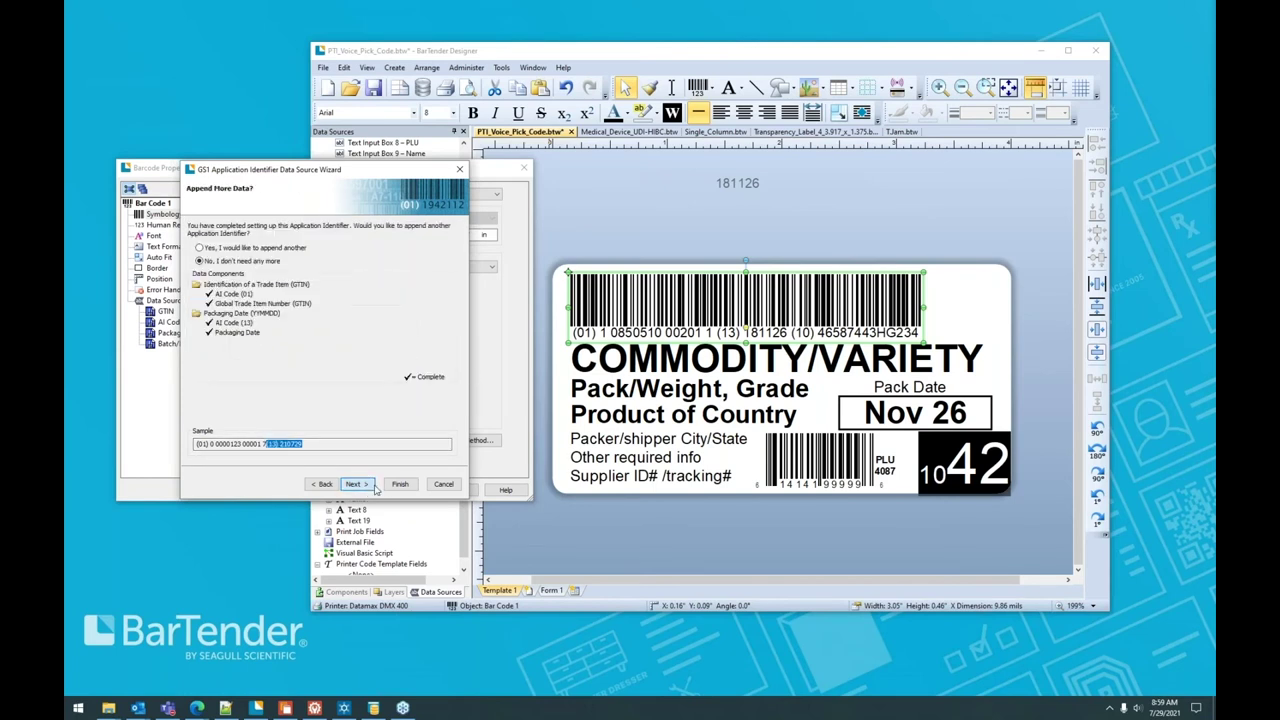
# - Append application identifier 15, Best Before Date (YYMMDD), with Clock as its data source
pyautogui.click(246, 249)
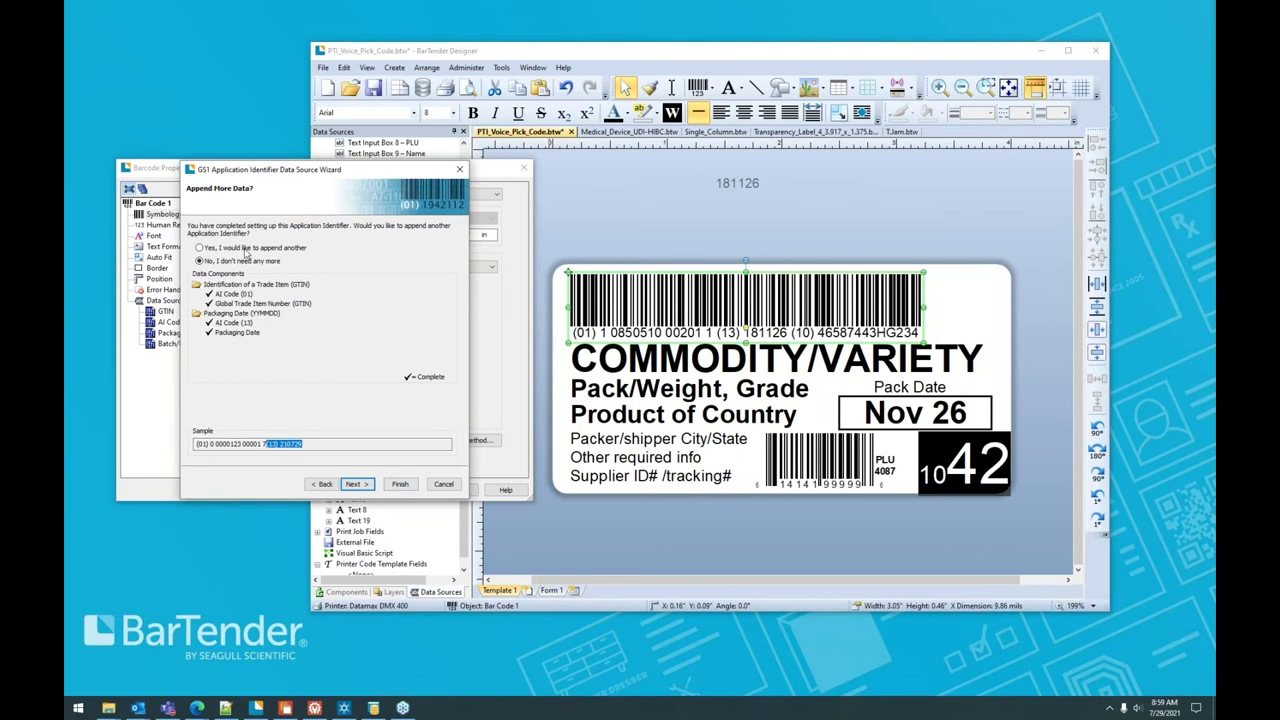
pyautogui.click(370, 484)
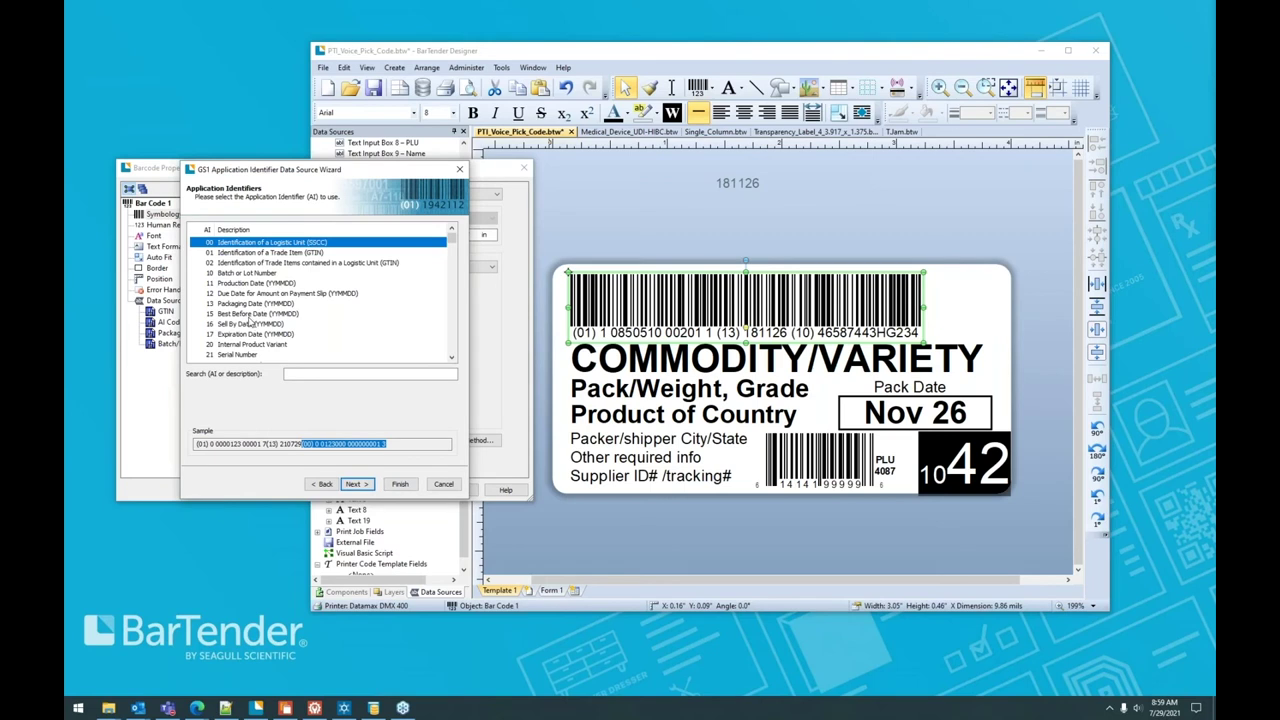
pyautogui.click(230, 316)
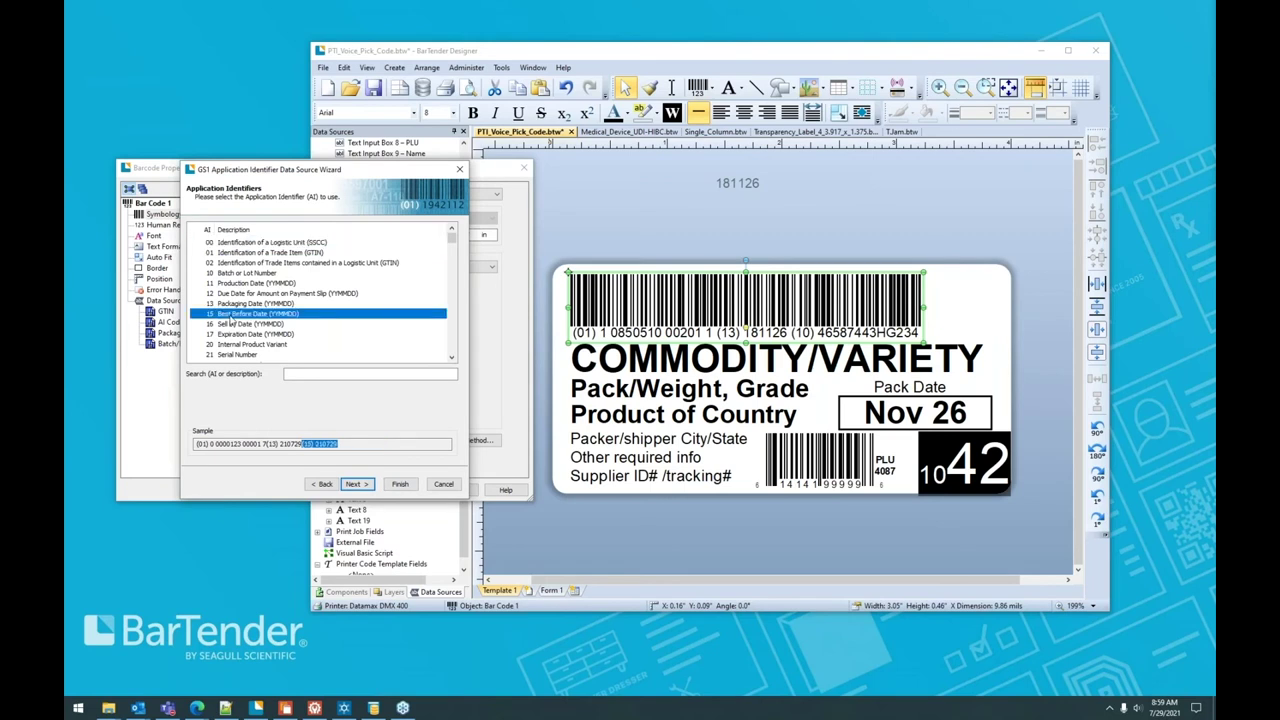
pyautogui.click(358, 485)
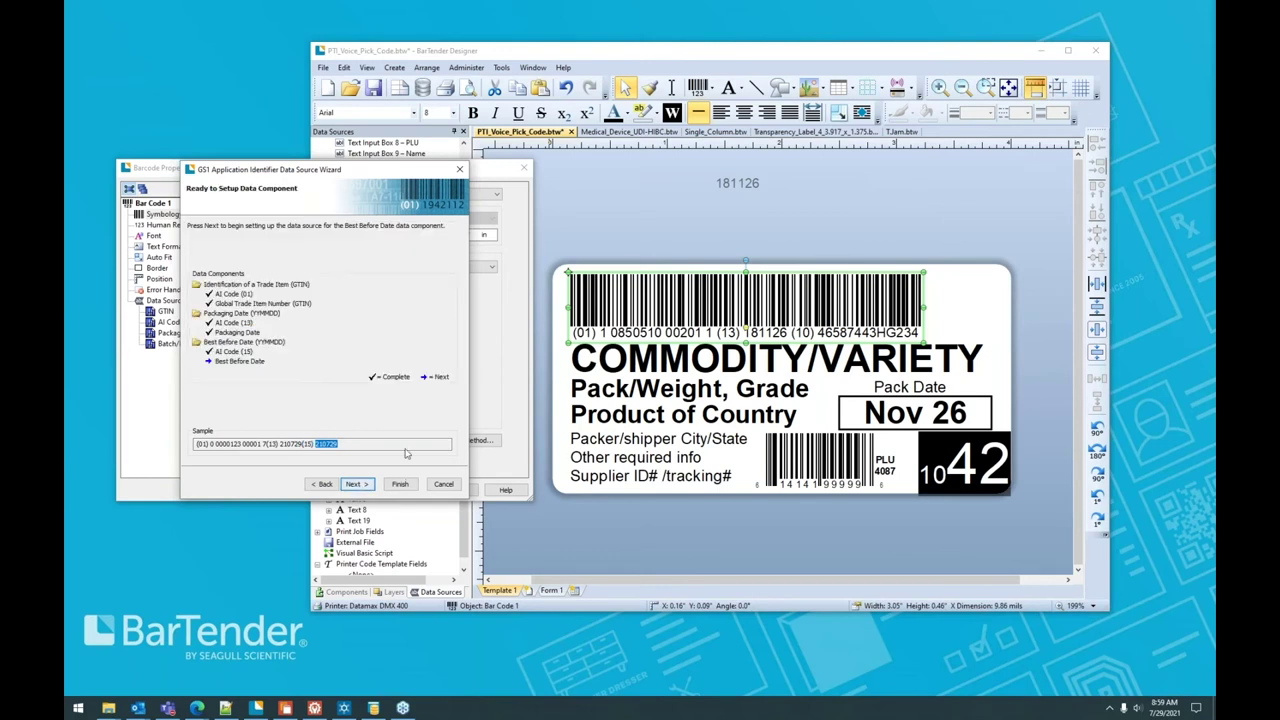
pyautogui.click(356, 484)
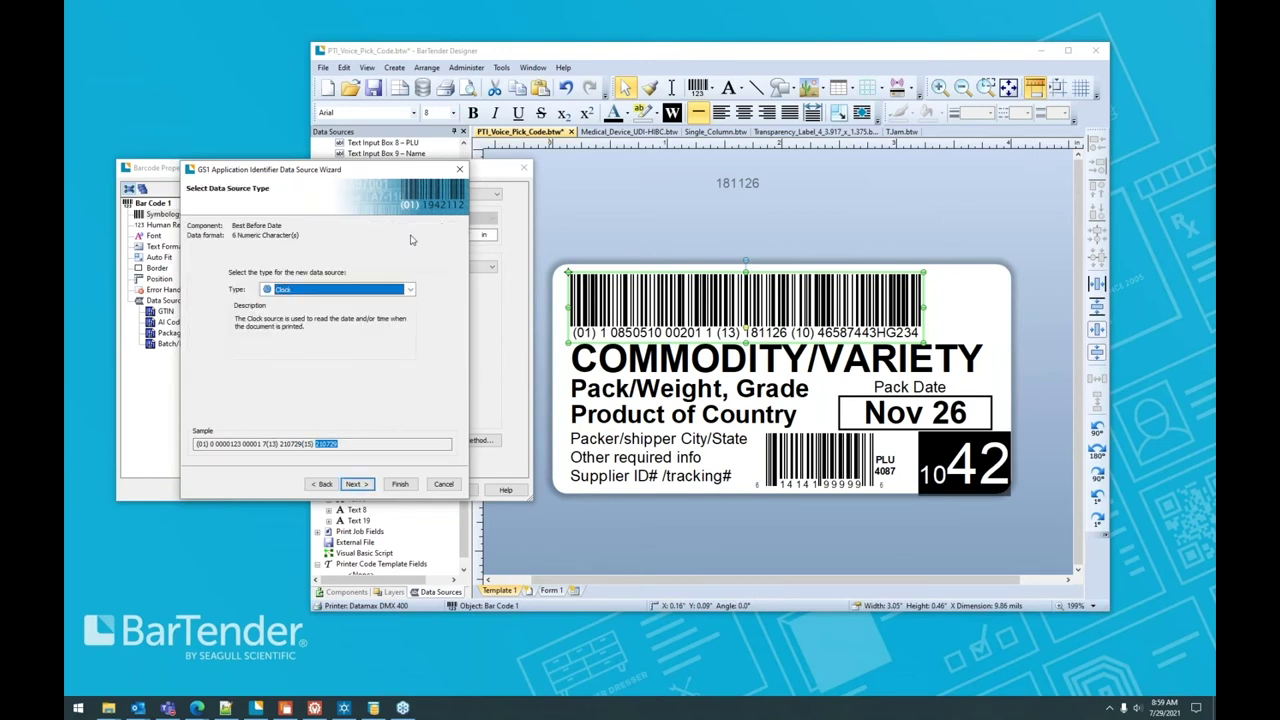
pyautogui.click(356, 485)
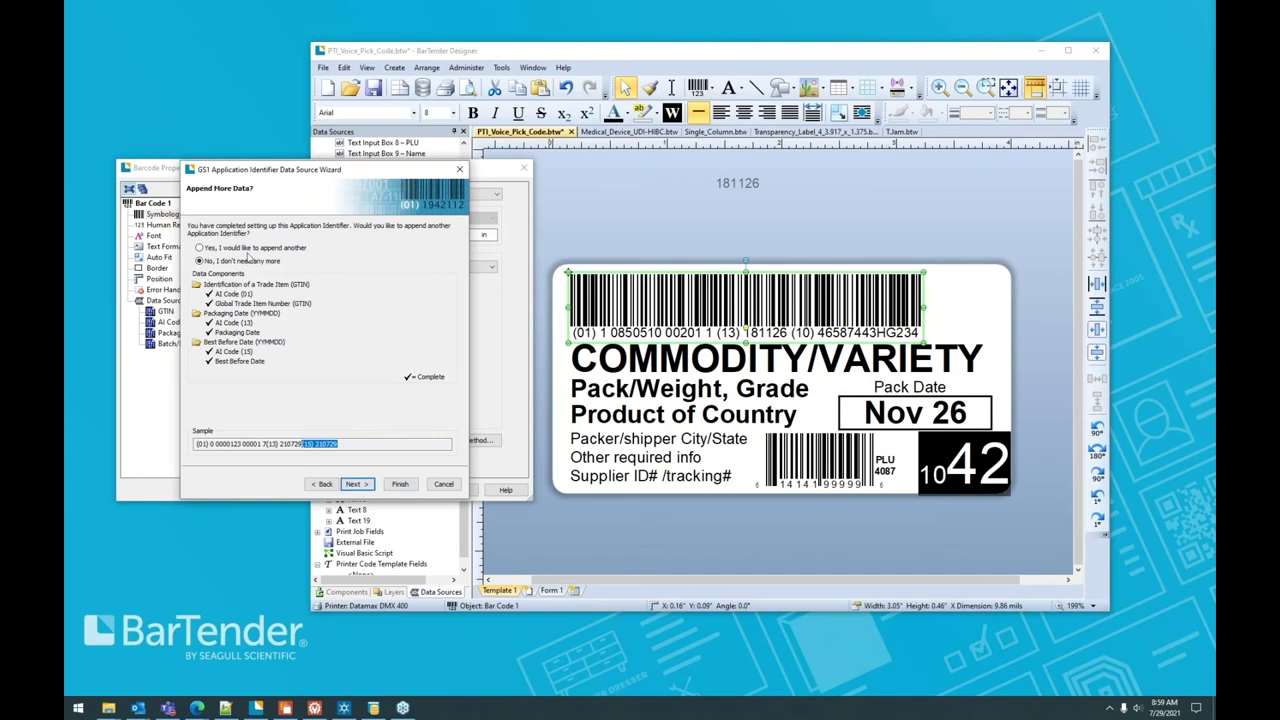
# - Append application identifier 10, Batch or Lot Number, with Embedded Data as its data source and finish the wizard
pyautogui.click(357, 484)
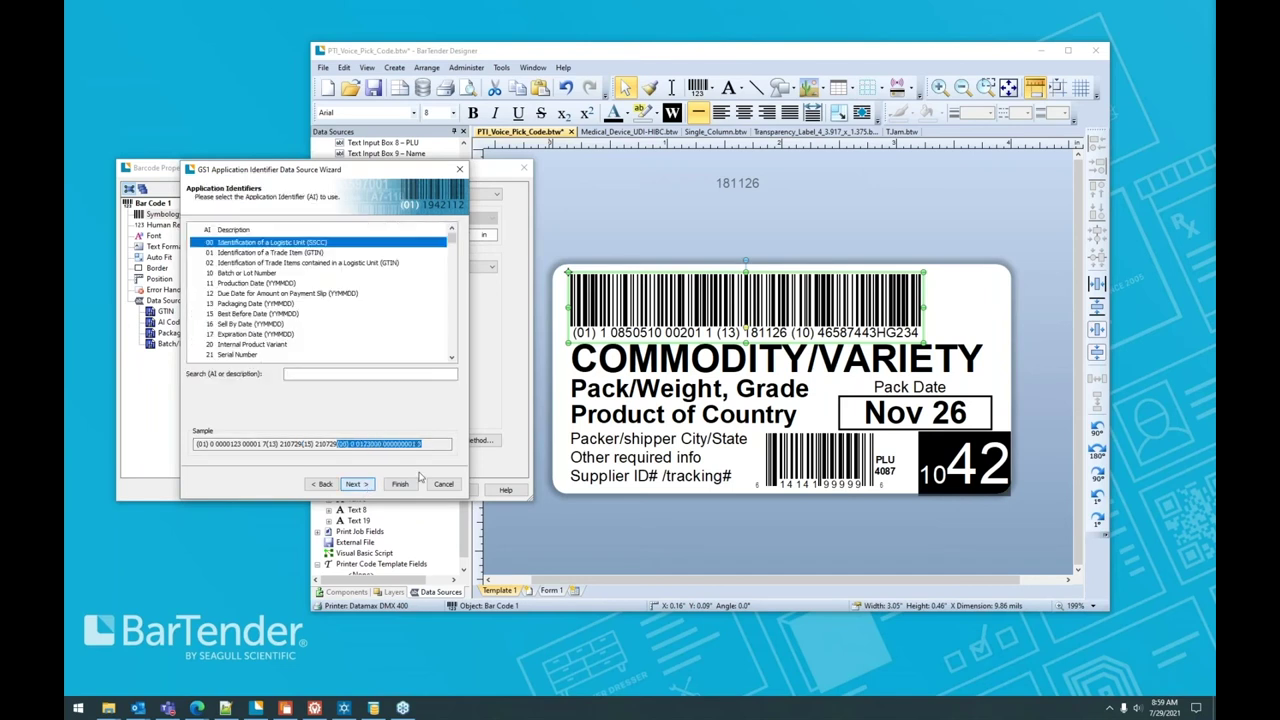
pyautogui.click(240, 273)
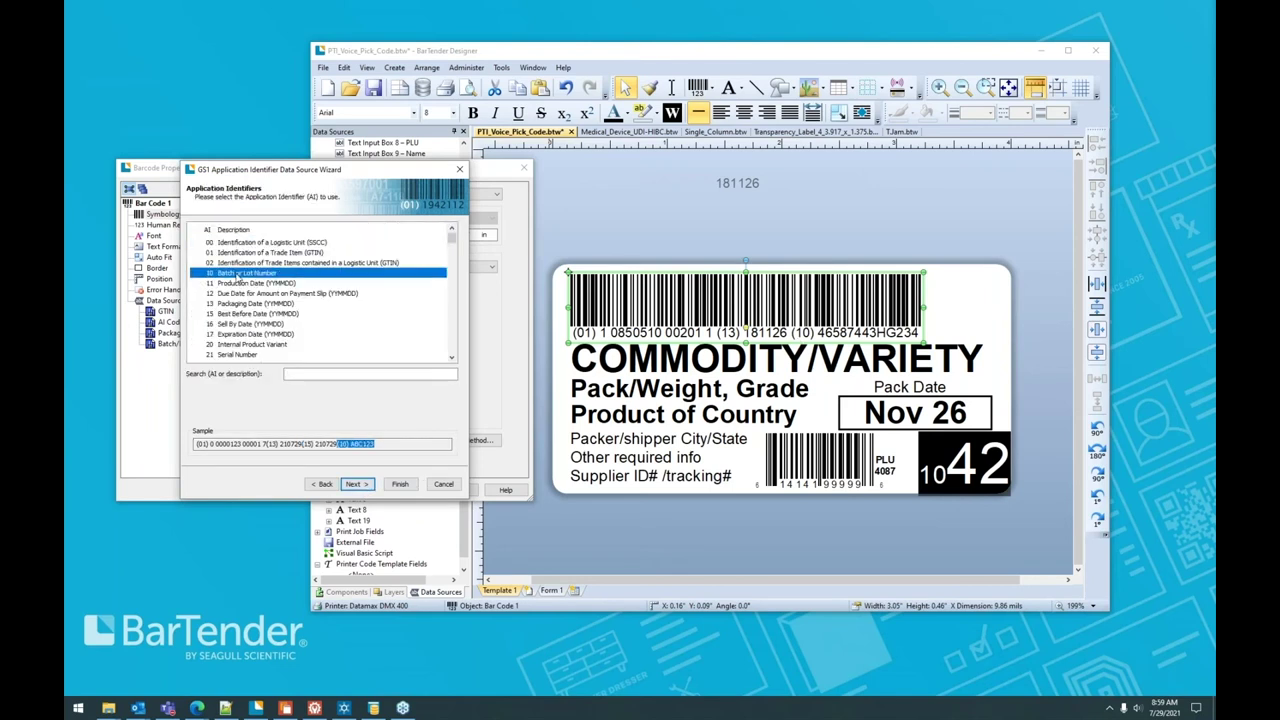
pyautogui.click(364, 484)
pyautogui.click(364, 484)
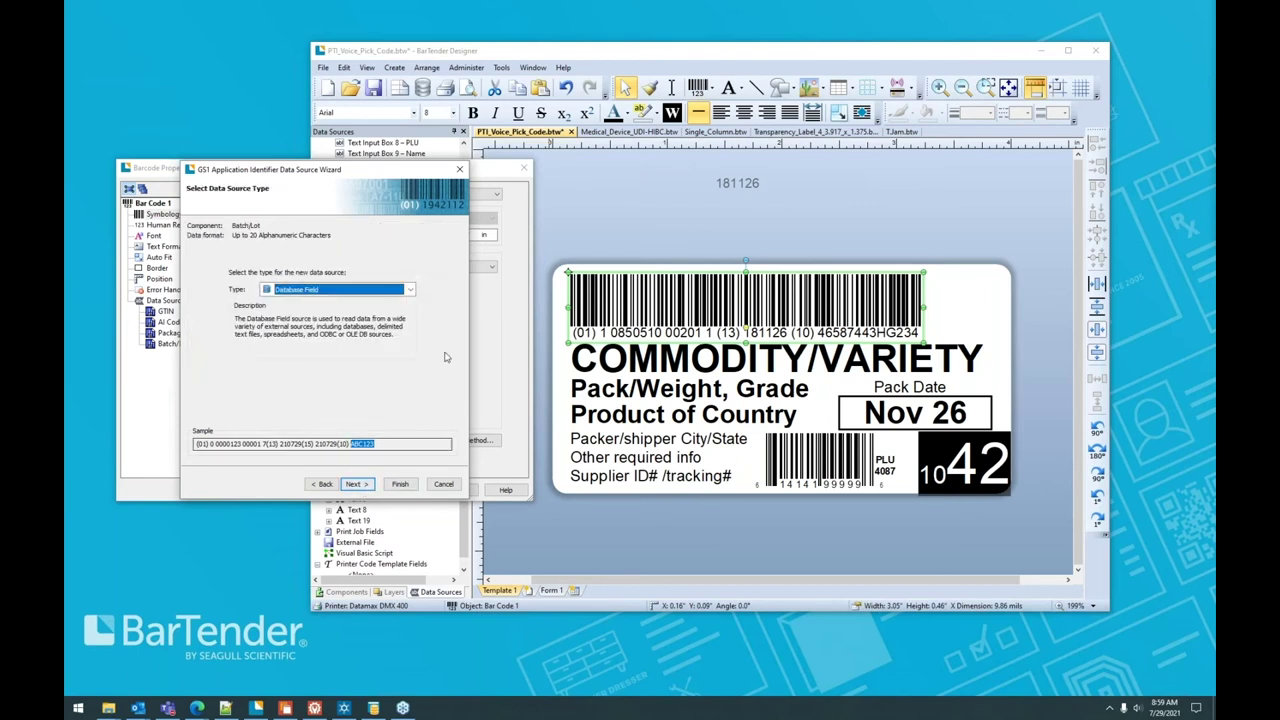
pyautogui.click(408, 290)
pyautogui.click(320, 300)
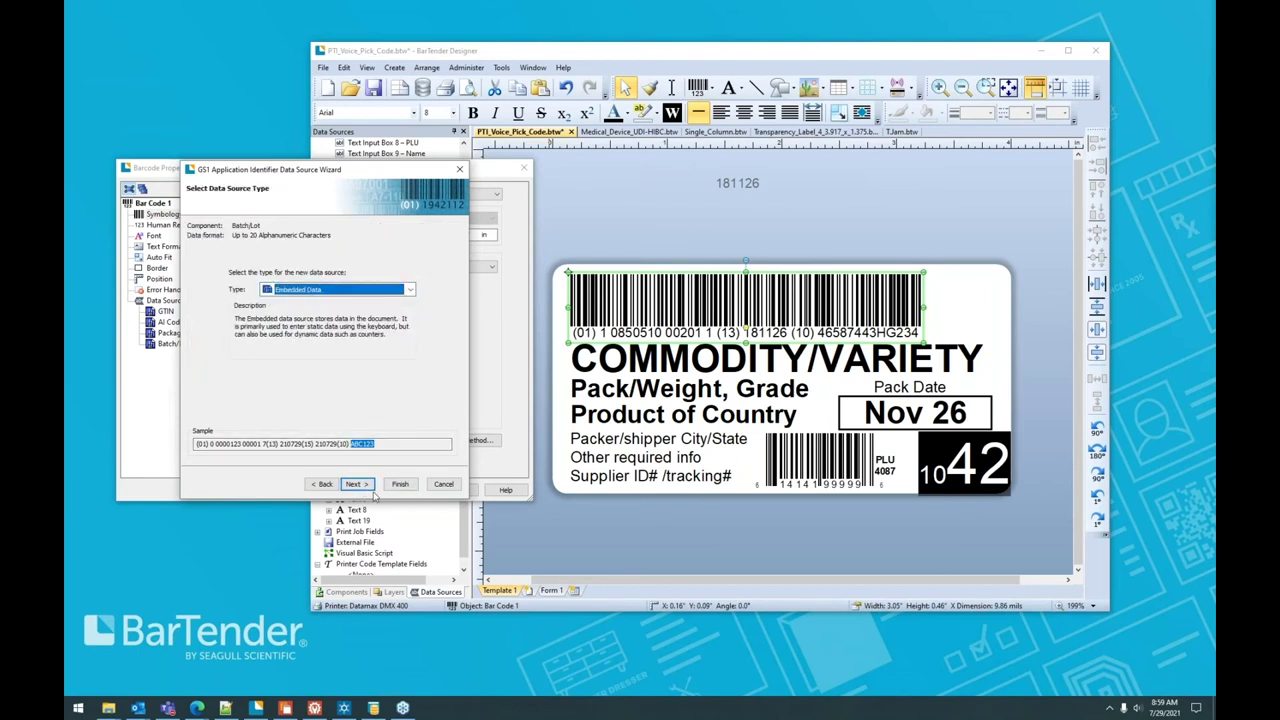
pyautogui.click(400, 485)
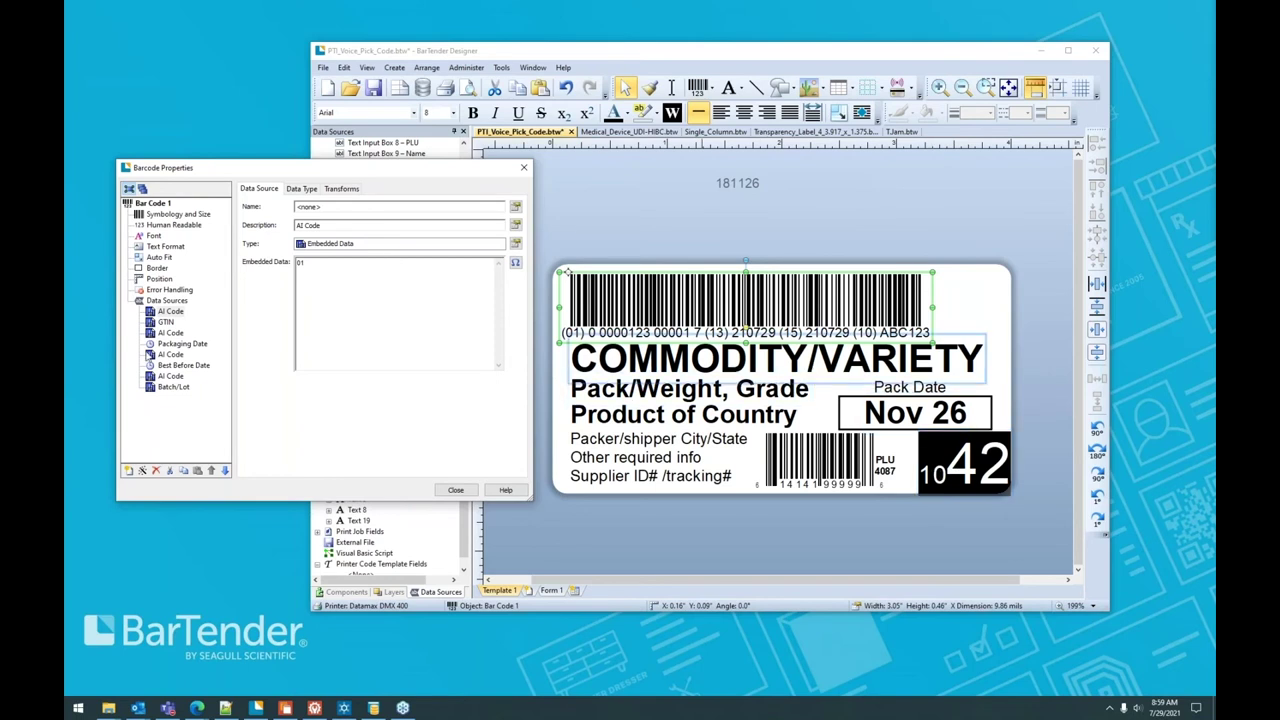
# - Give the barcode's Best Before Date data source a constant offset of 3 weeks and close the barcode properties
pyautogui.click(152, 366)
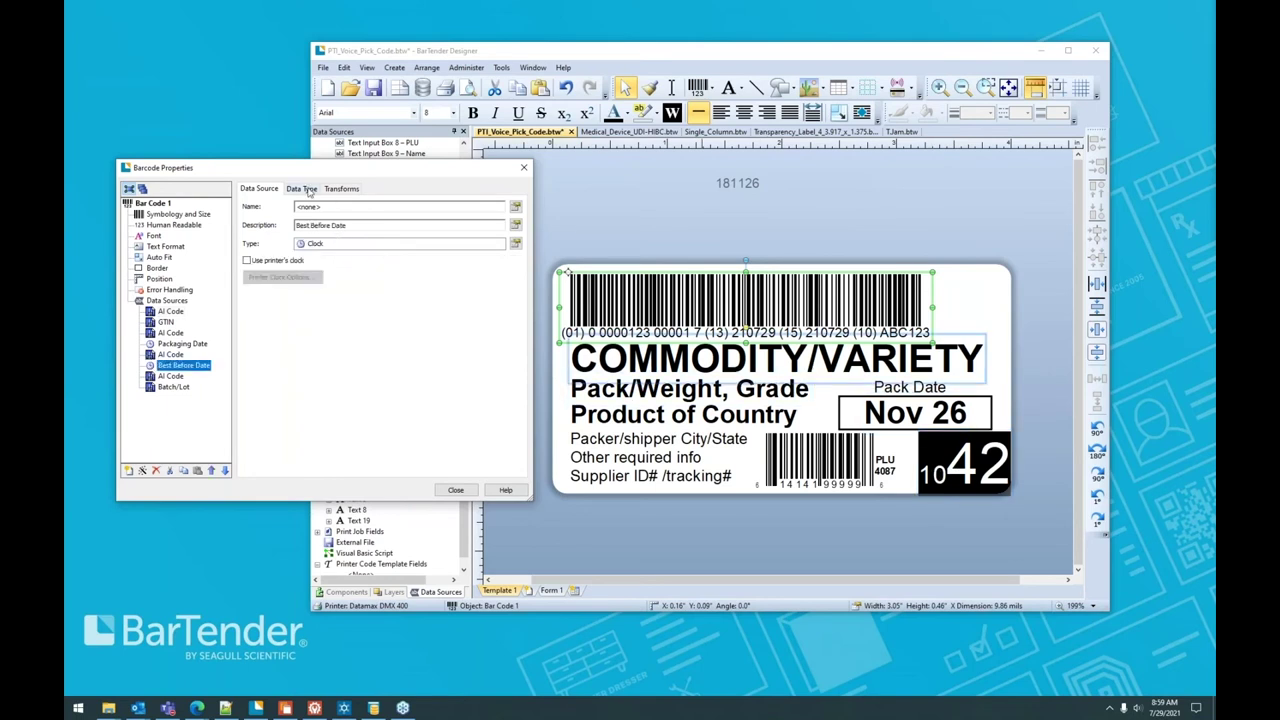
pyautogui.click(340, 190)
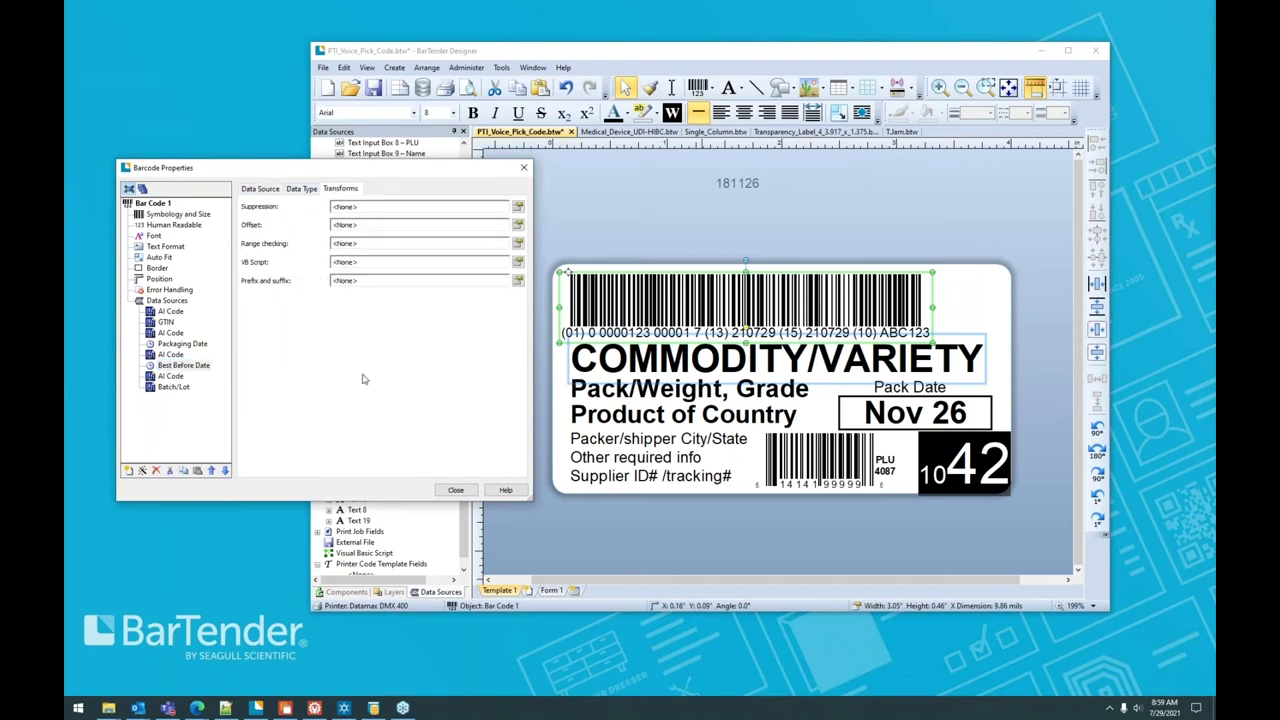
pyautogui.click(518, 227)
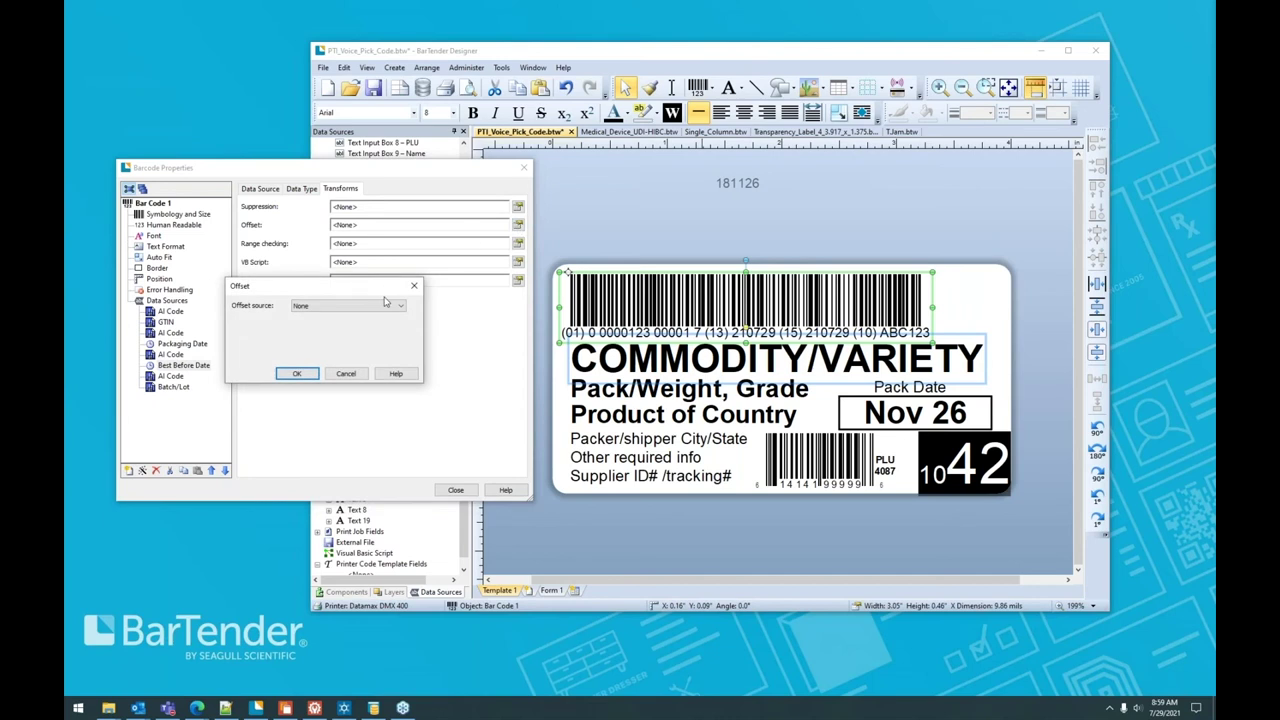
pyautogui.click(383, 308)
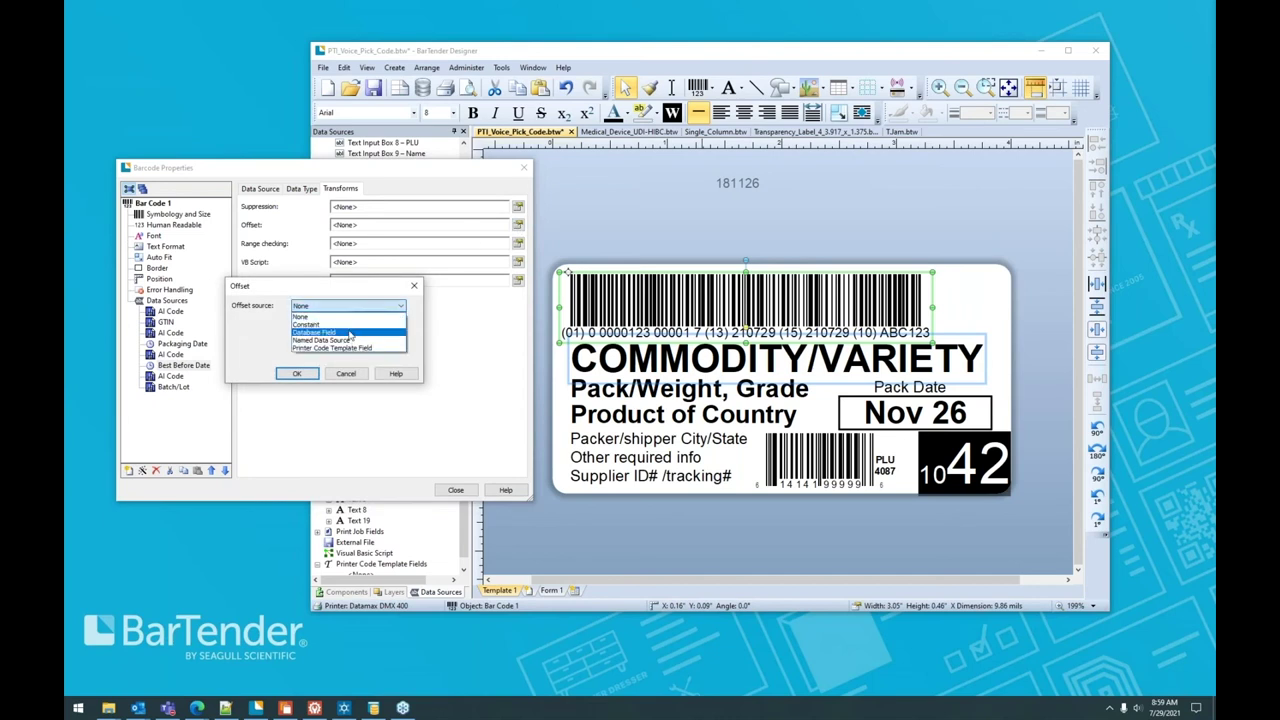
pyautogui.click(324, 324)
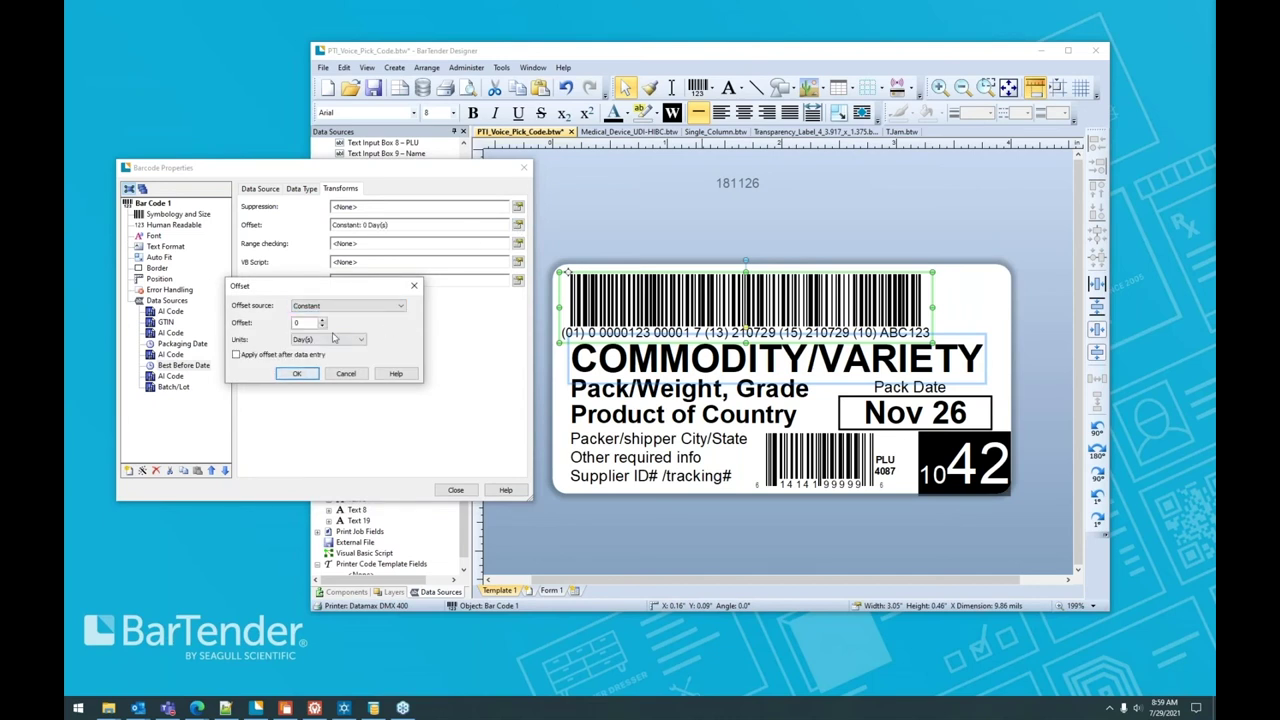
pyautogui.click(322, 320)
pyautogui.click(322, 320)
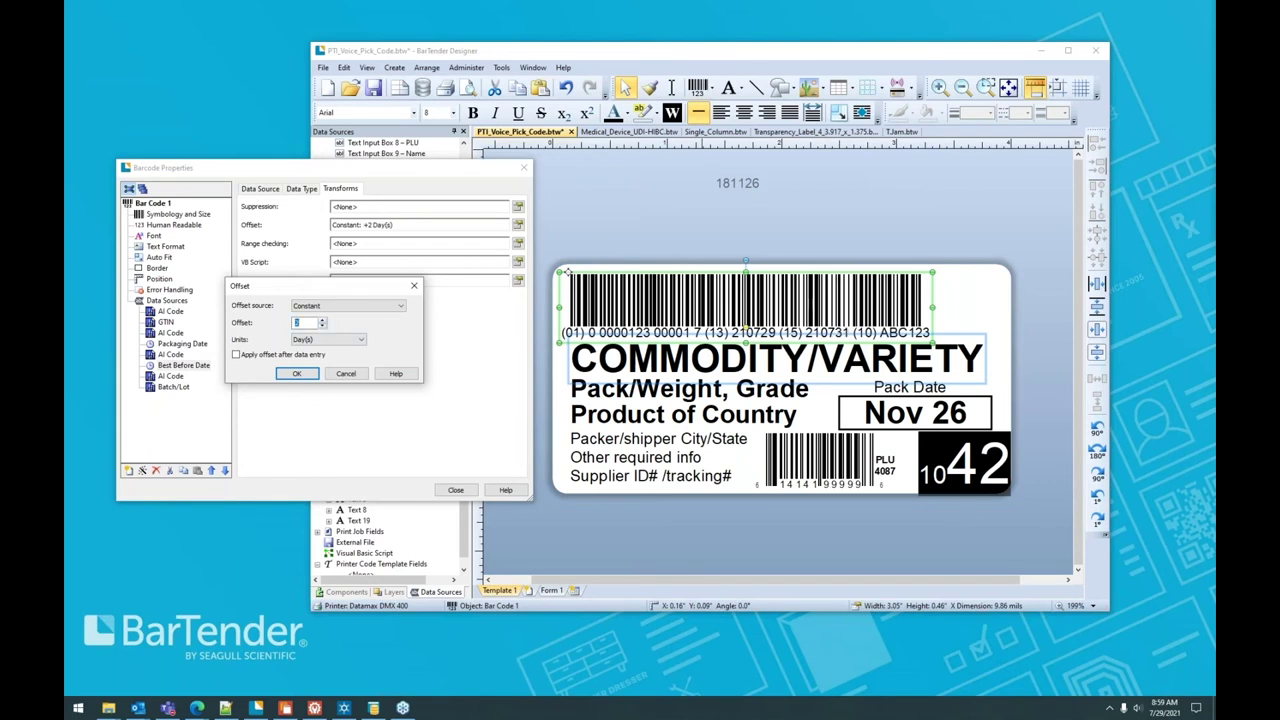
pyautogui.click(322, 320)
pyautogui.click(355, 340)
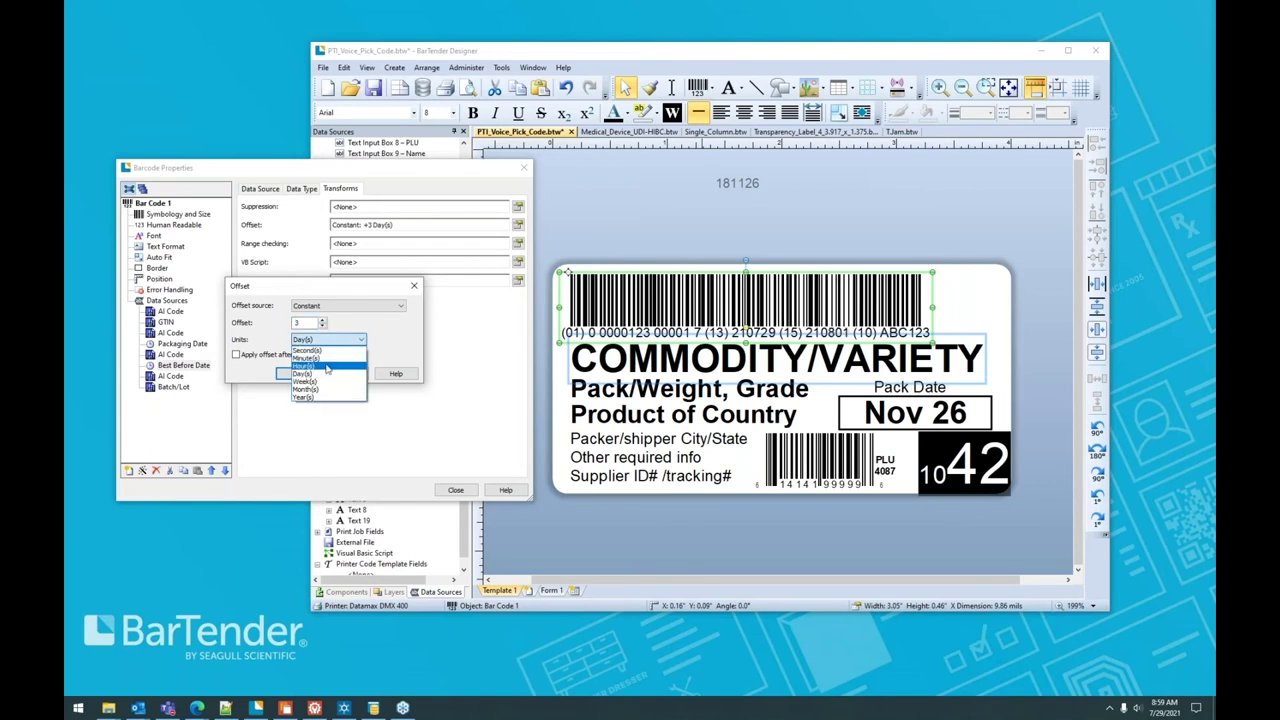
pyautogui.click(324, 382)
pyautogui.click(311, 376)
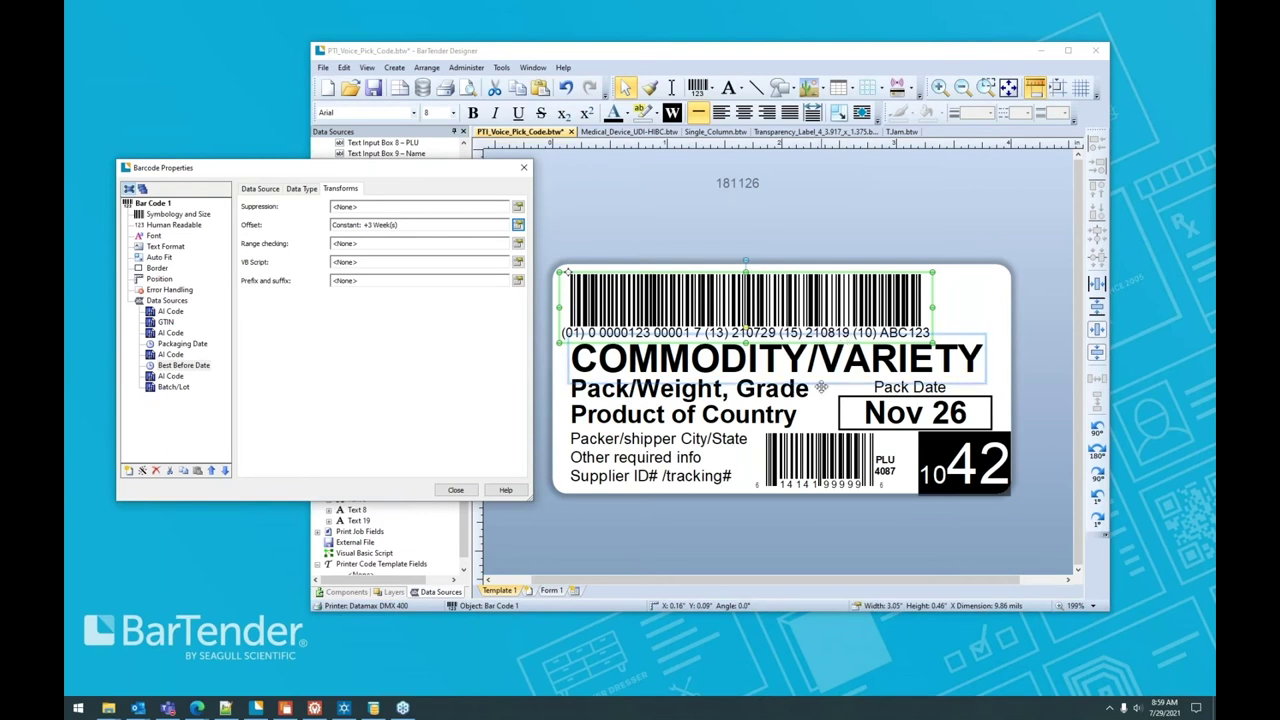
pyautogui.click(455, 489)
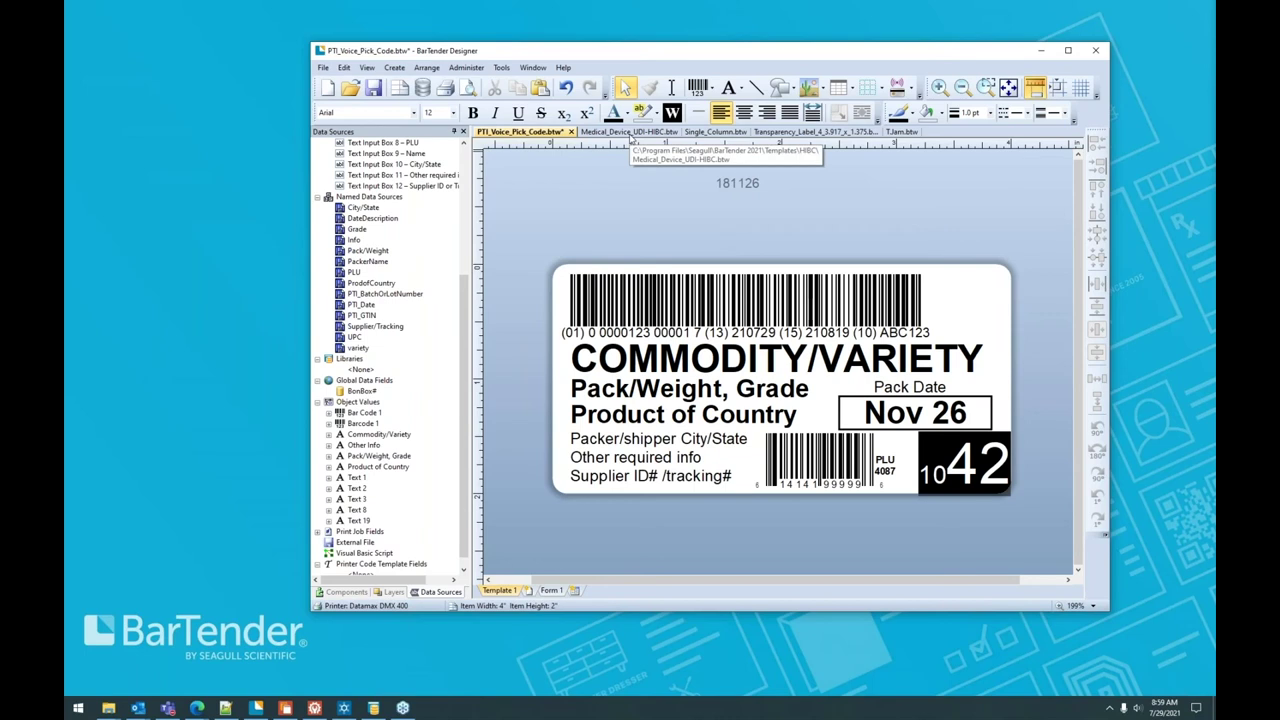
# - Switch to the Medical_Device_UDI-HIBC.btw document, open its print settings and select the Datamax DMX 400 printer
pyautogui.click(630, 134)
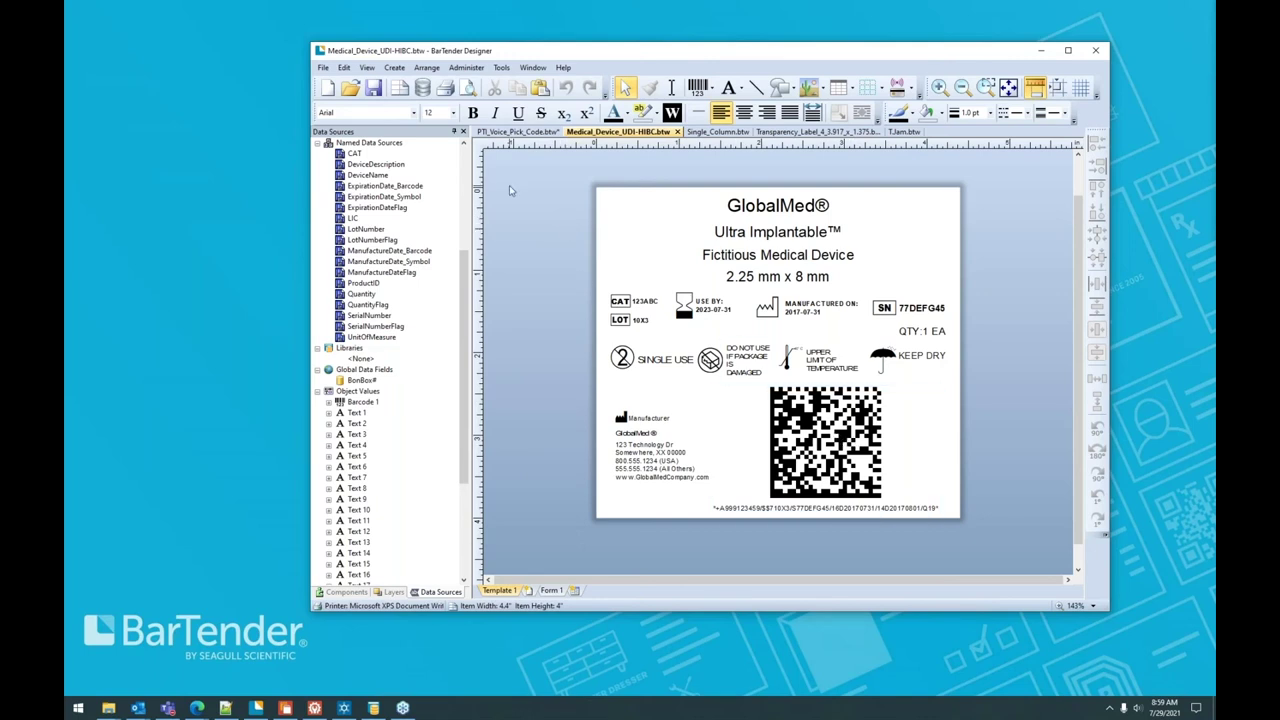
pyautogui.click(445, 89)
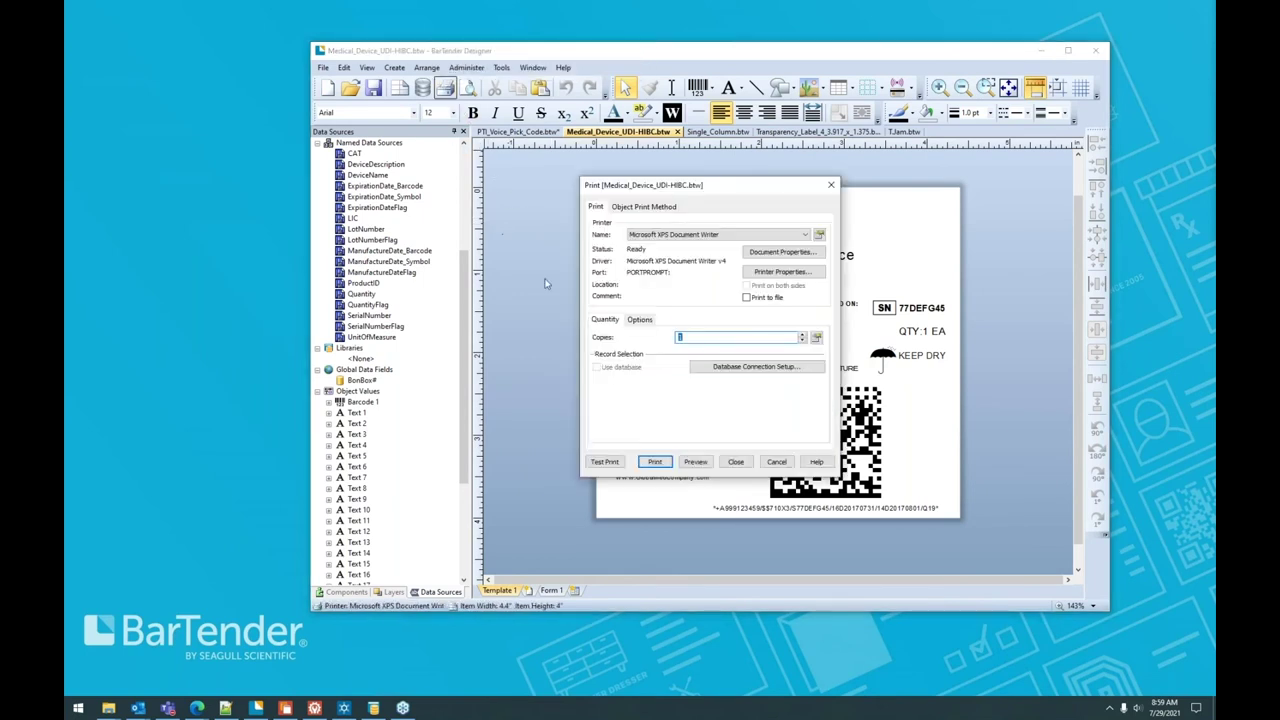
pyautogui.click(755, 234)
pyautogui.click(700, 318)
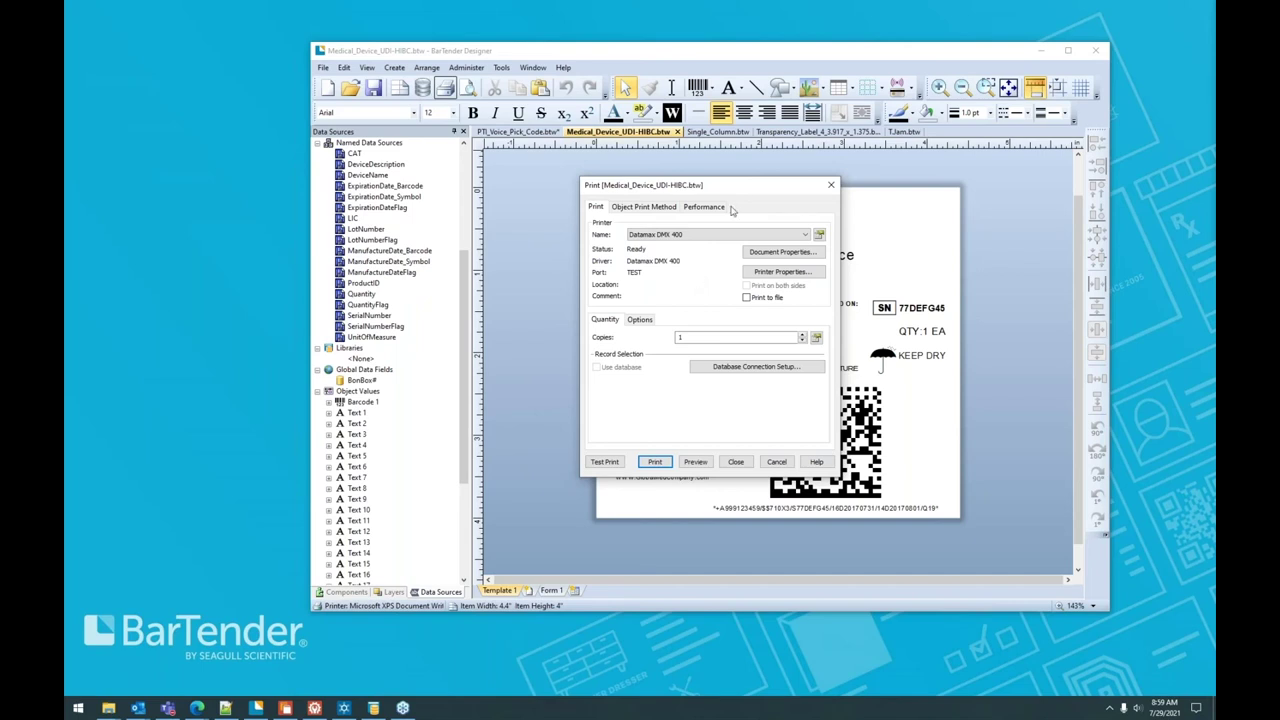
pyautogui.moveTo(748, 190); pyautogui.dragTo(499, 181)
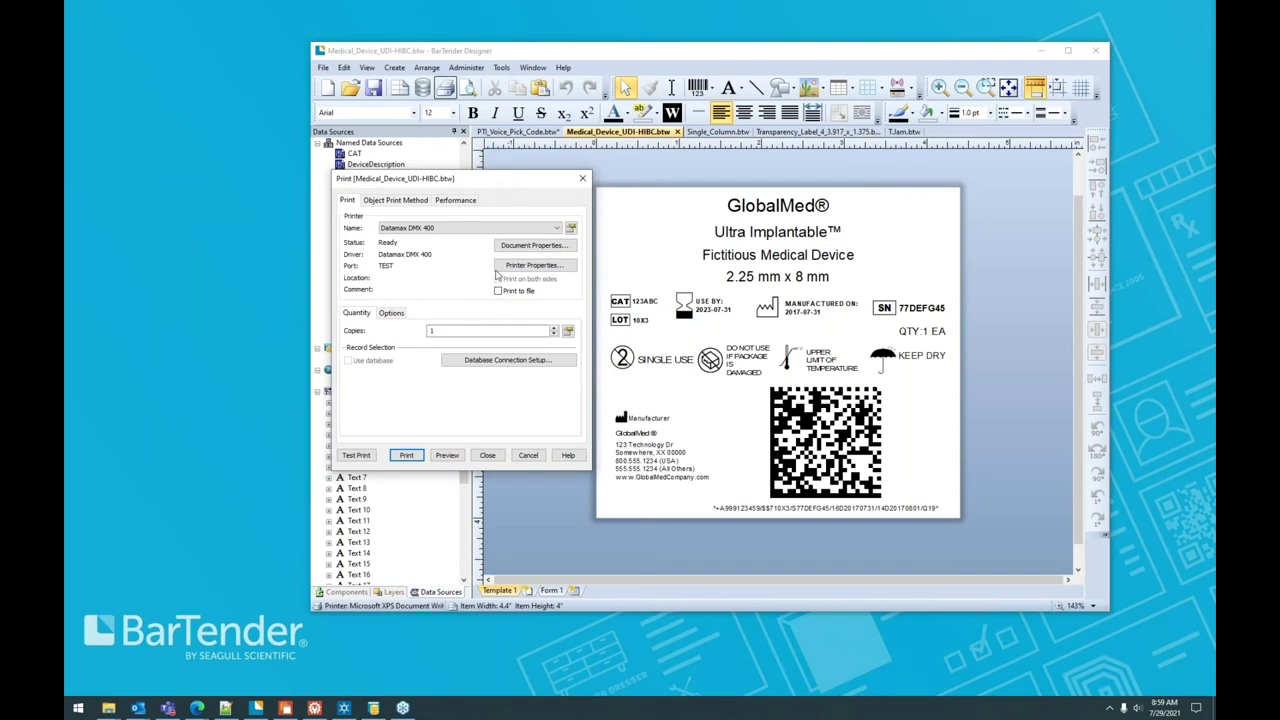
# - In the Datamax document properties, stop using the current printer speed settings and set the print speed to 3.50 in/sec
pyautogui.click(545, 252)
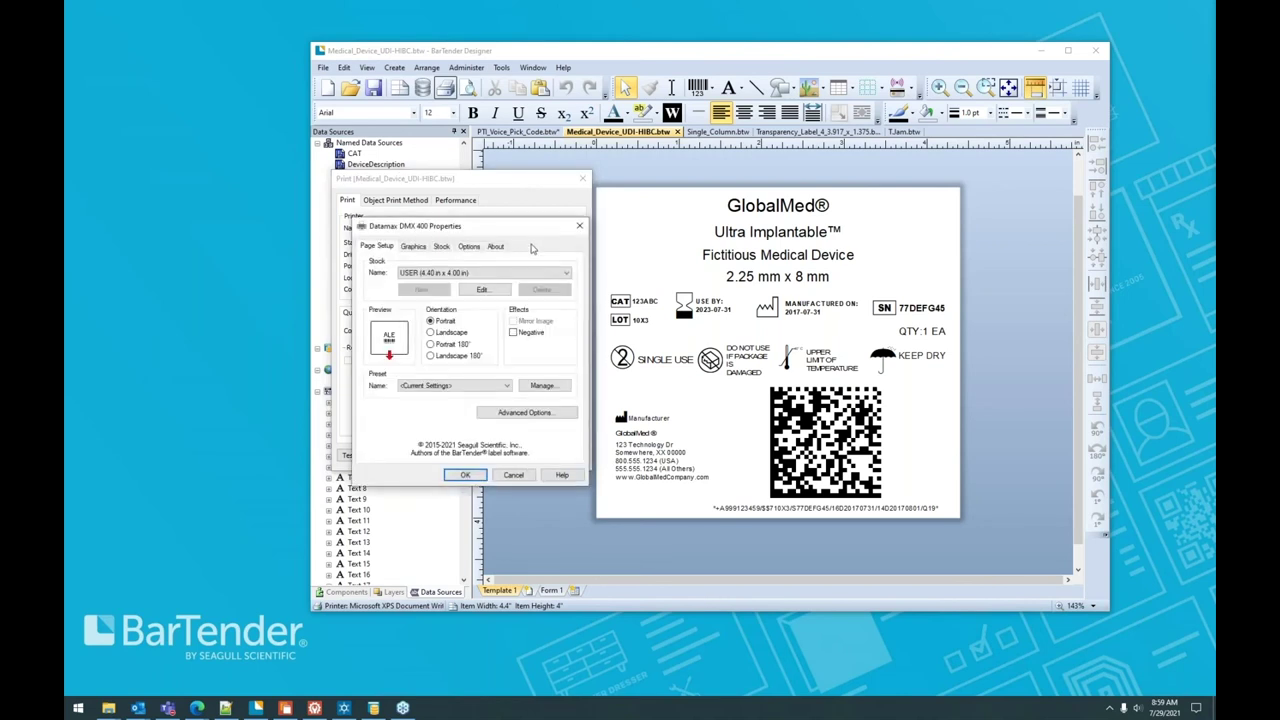
pyautogui.click(470, 247)
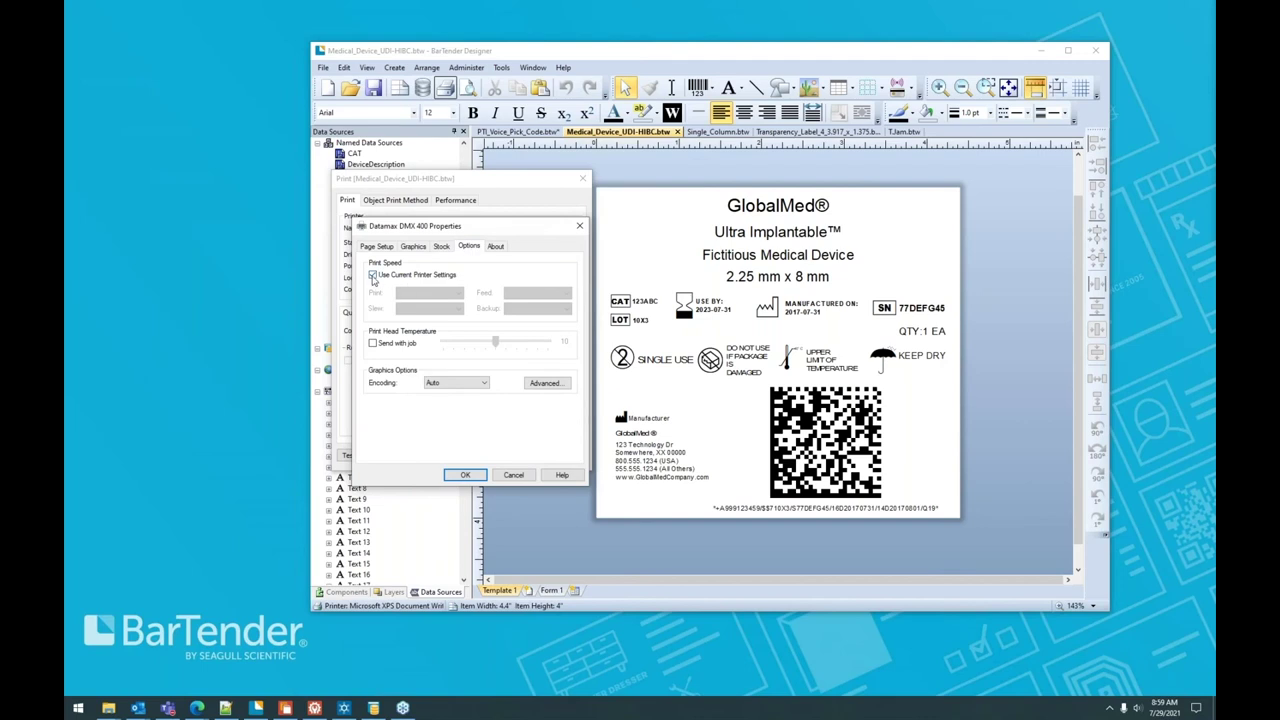
pyautogui.click(373, 277)
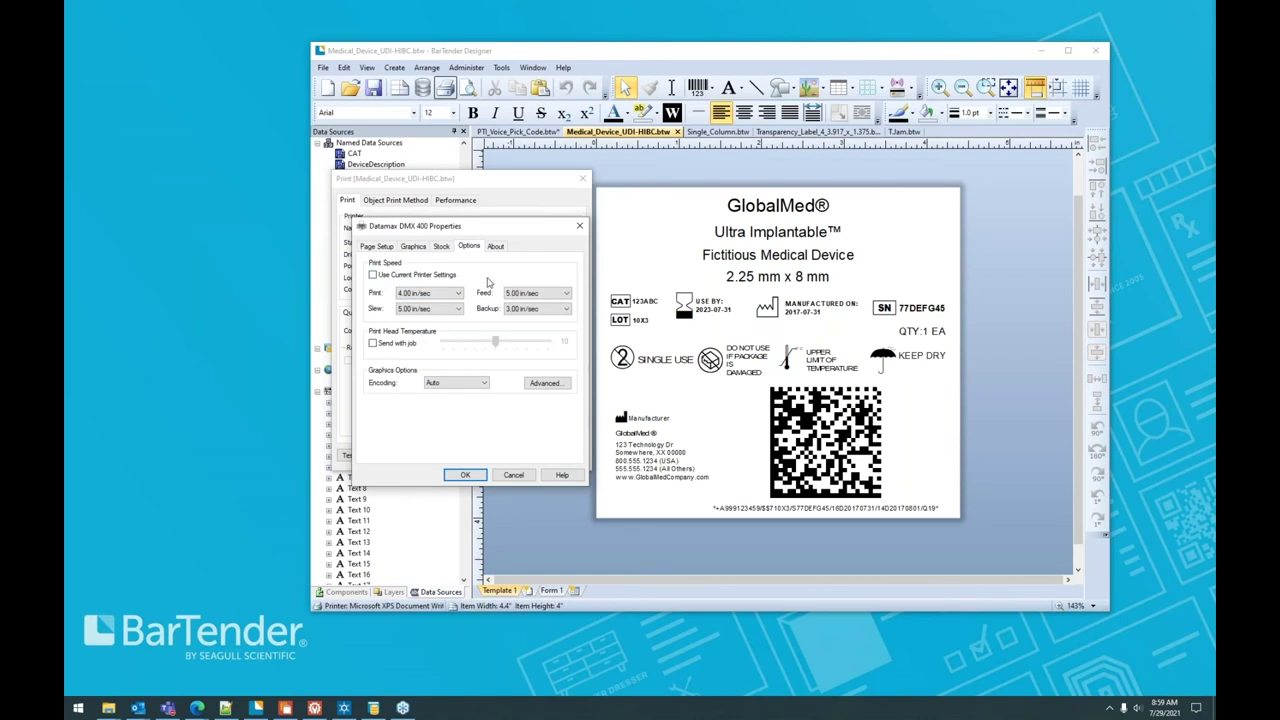
pyautogui.click(459, 293)
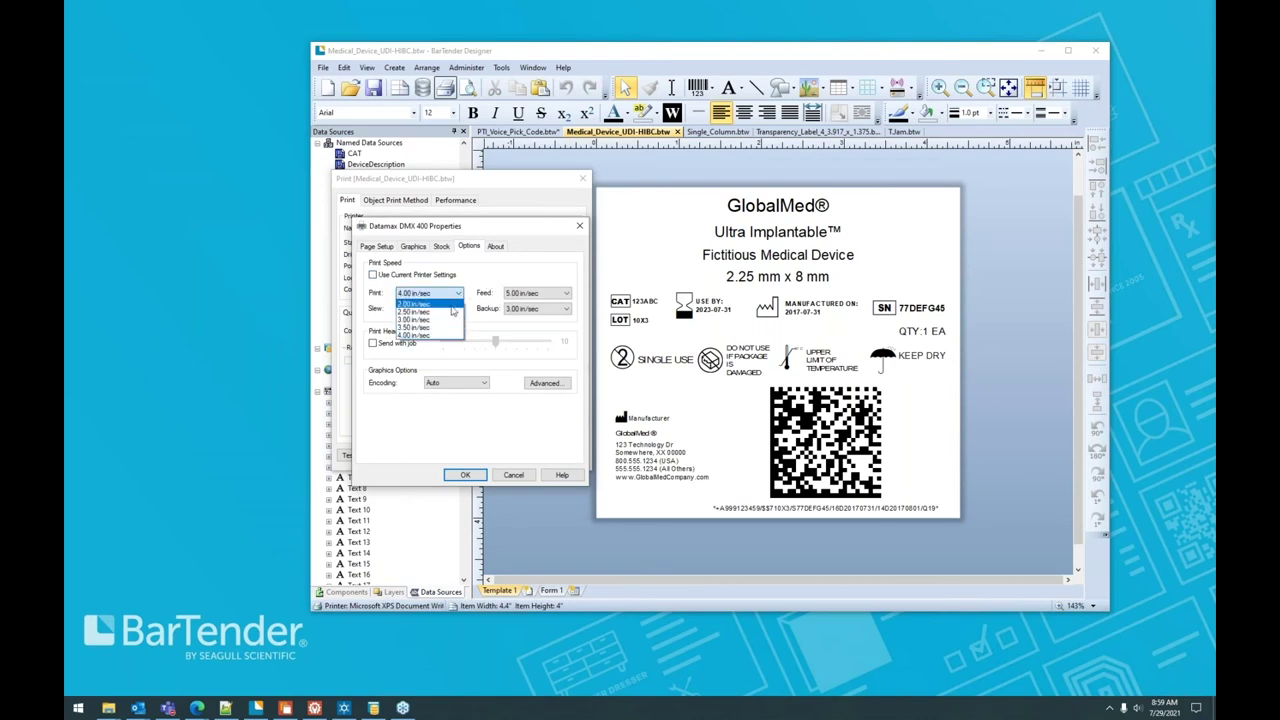
pyautogui.click(446, 328)
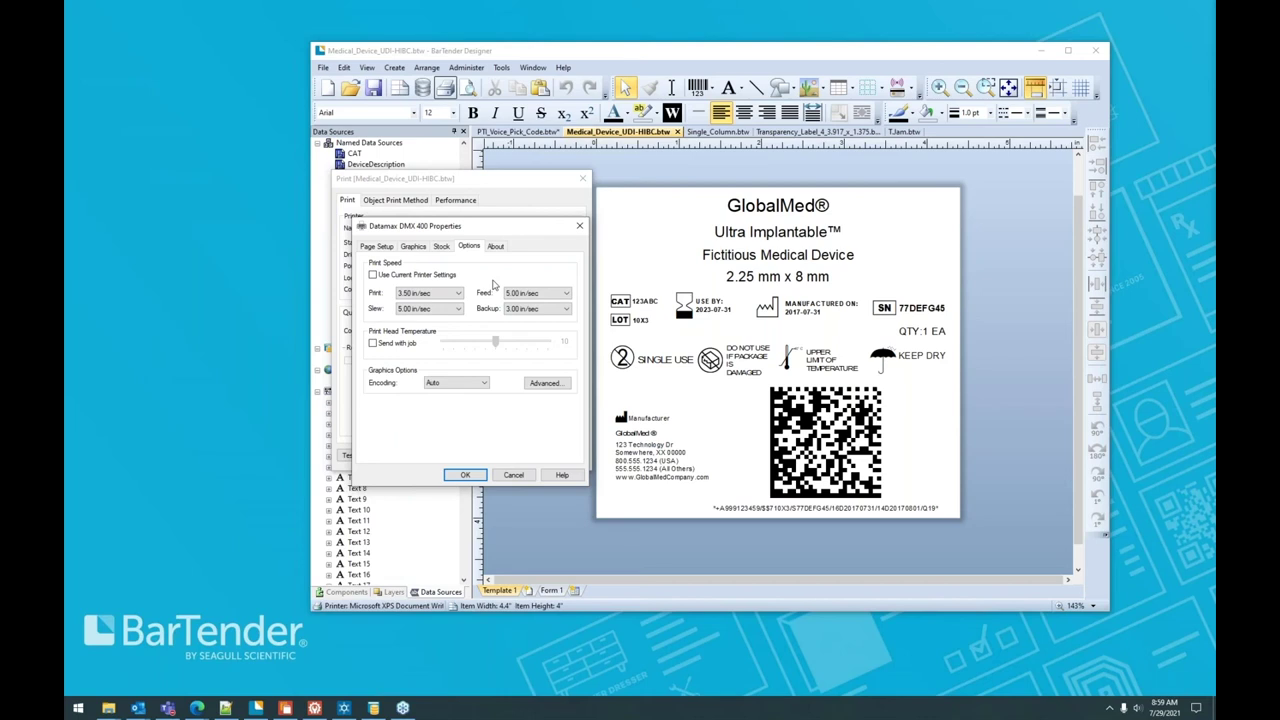
# - Send a print head temperature of 10 with the job, accept the printer properties and close the print settings without printing
pyautogui.click(374, 344)
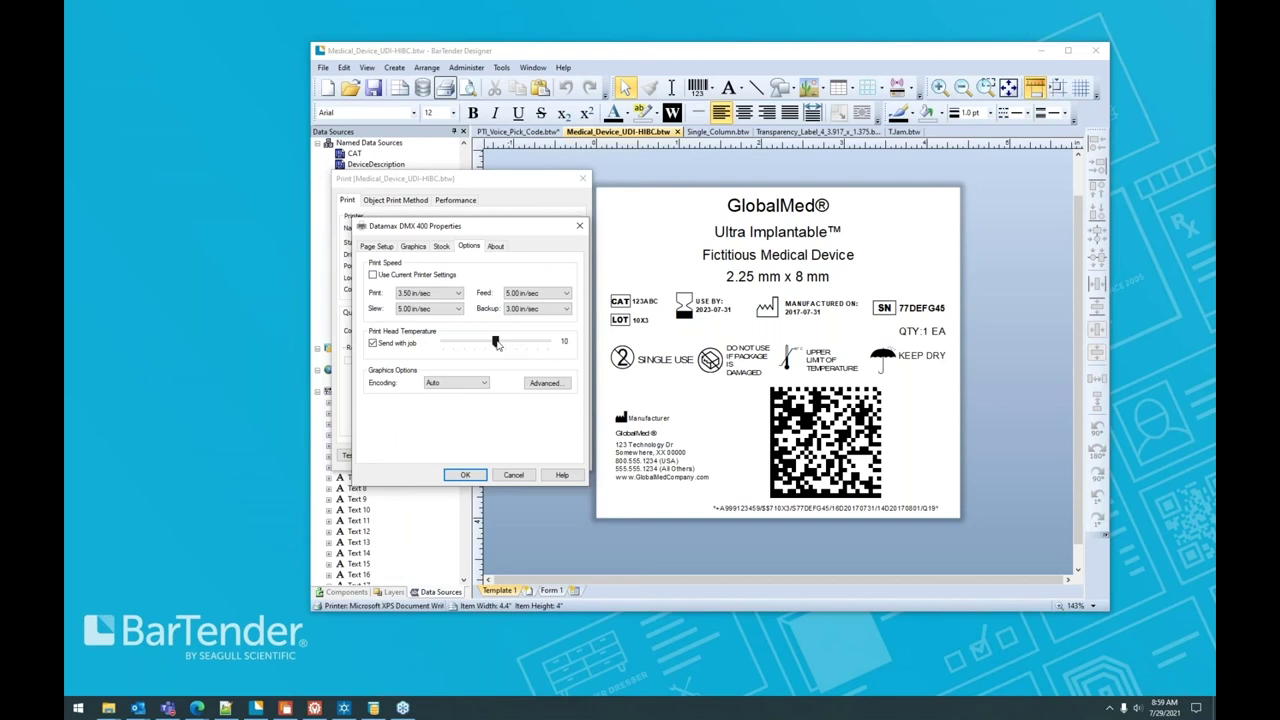
pyautogui.moveTo(497, 344); pyautogui.dragTo(506, 344)
pyautogui.moveTo(506, 343); pyautogui.dragTo(485, 343)
pyautogui.moveTo(485, 343); pyautogui.dragTo(495, 344)
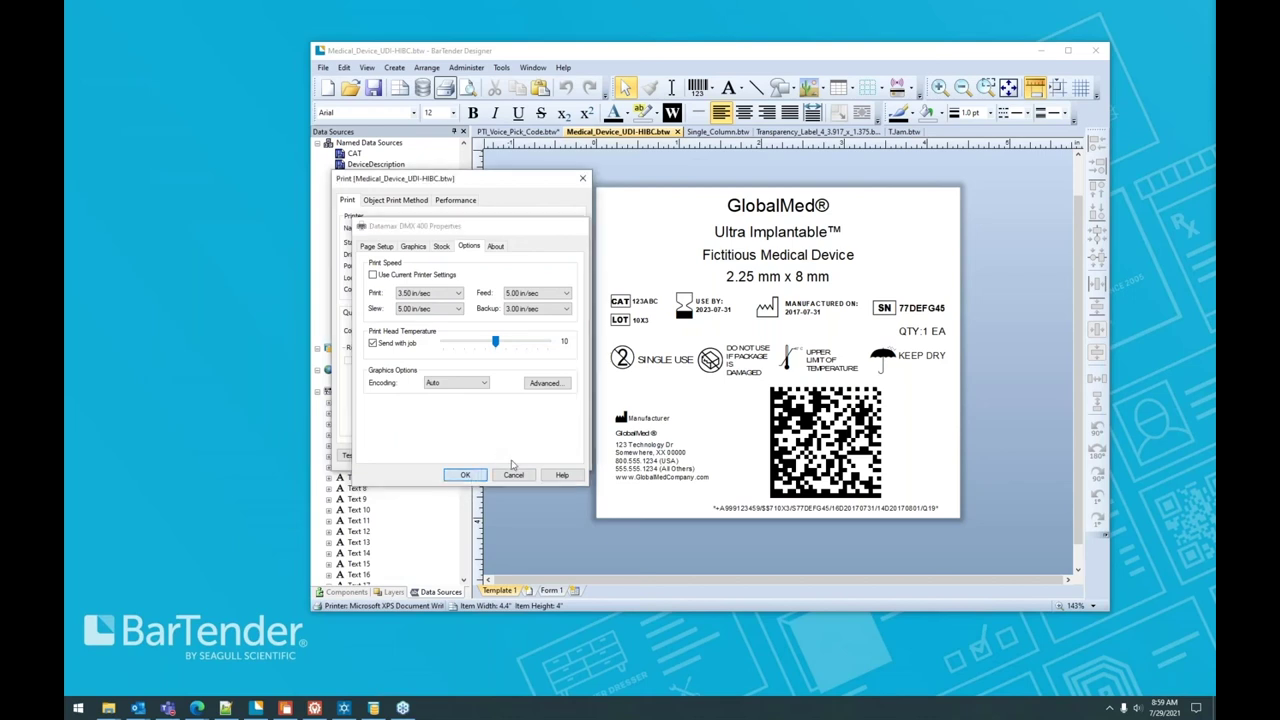
pyautogui.click(465, 475)
pyautogui.click(486, 455)
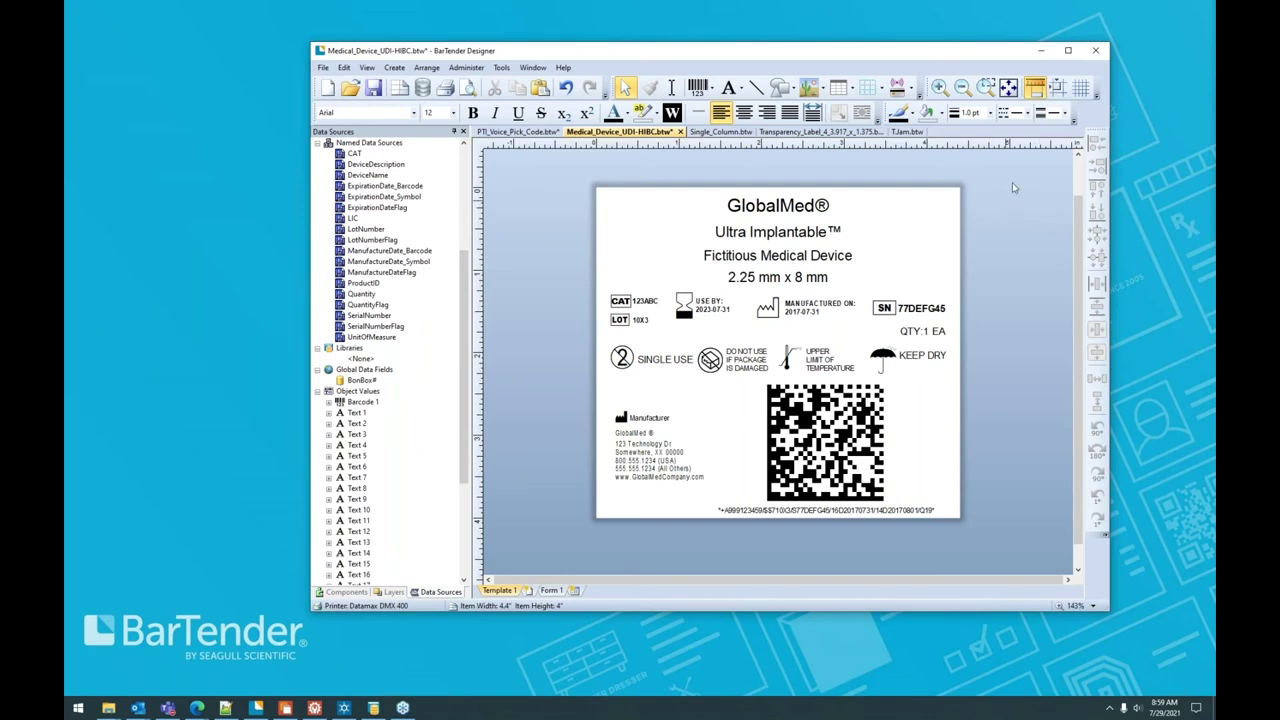
# - Switch to the T.Jam.btw label and review the English phrases of its jam.btdb phrase library in BarTender Data Builder
pyautogui.click(895, 132)
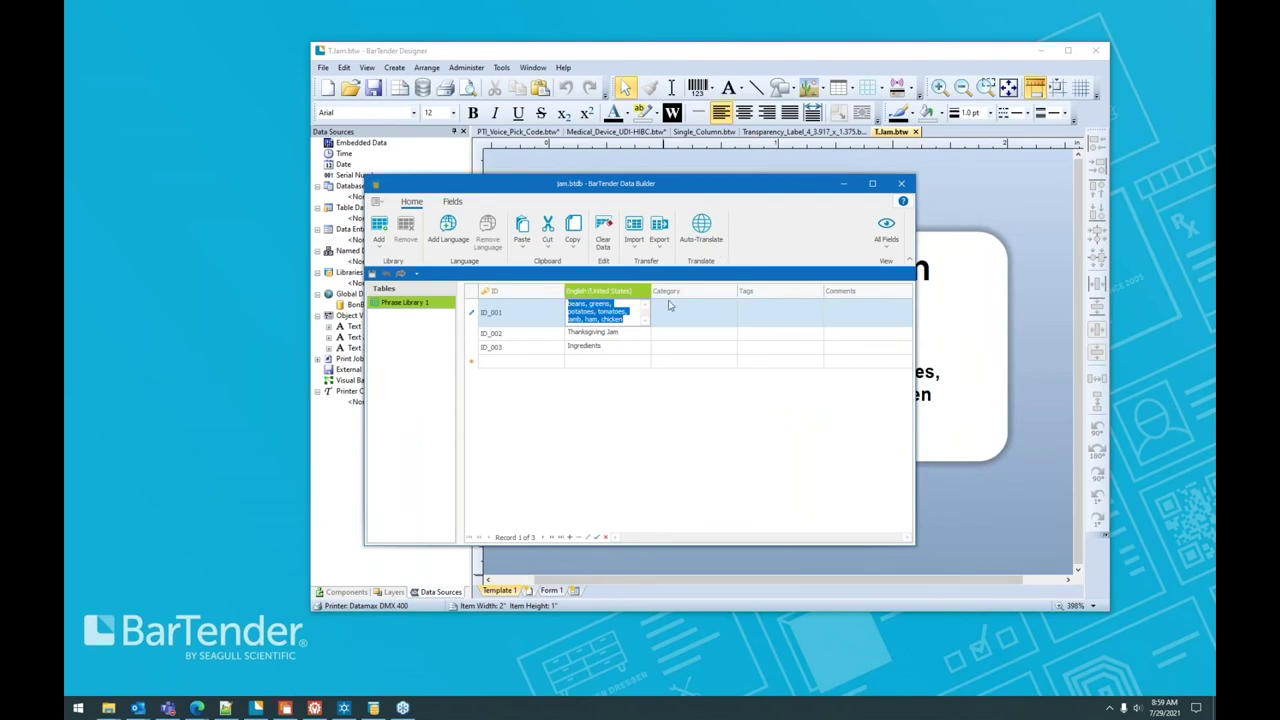
pyautogui.click(643, 346)
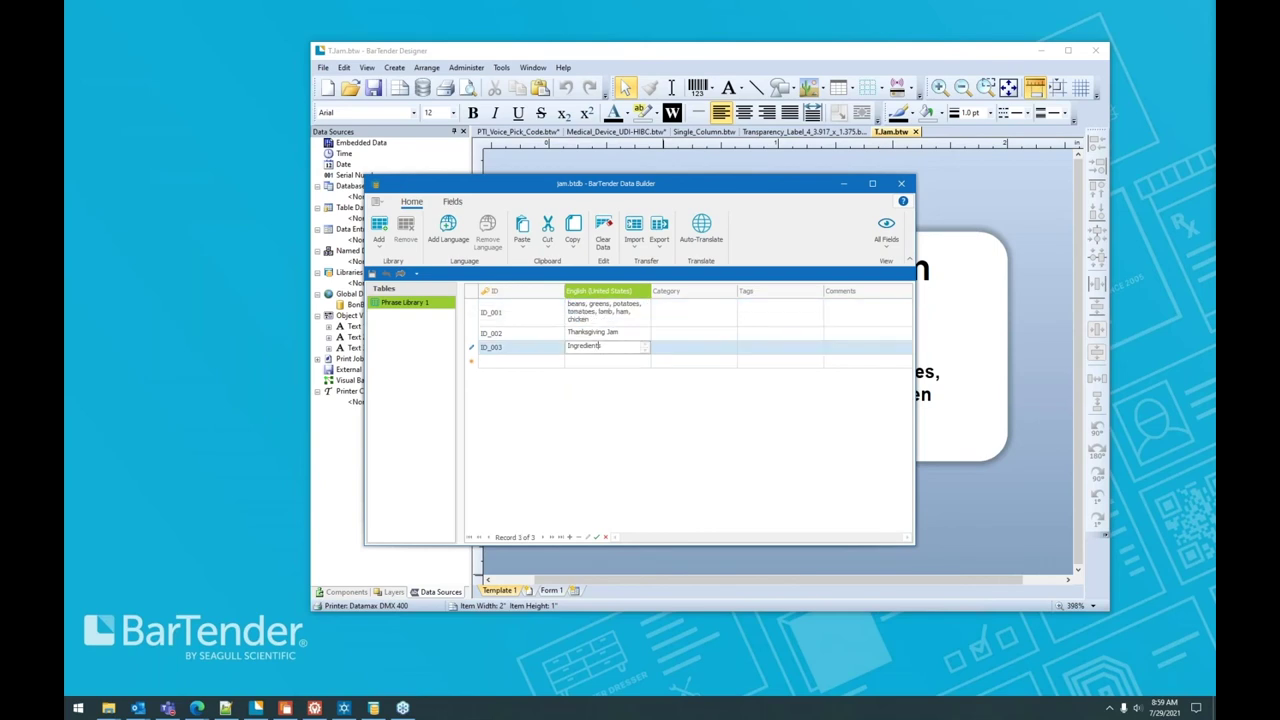
pyautogui.click(643, 332)
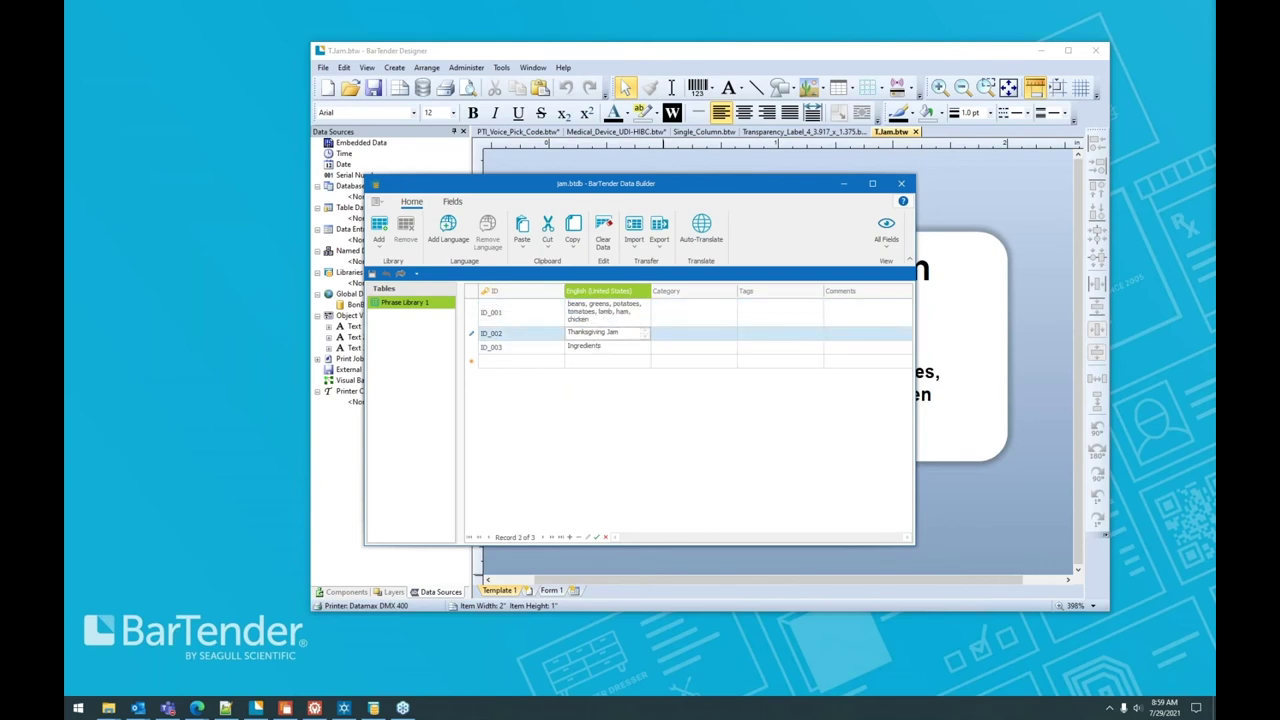
pyautogui.click(640, 316)
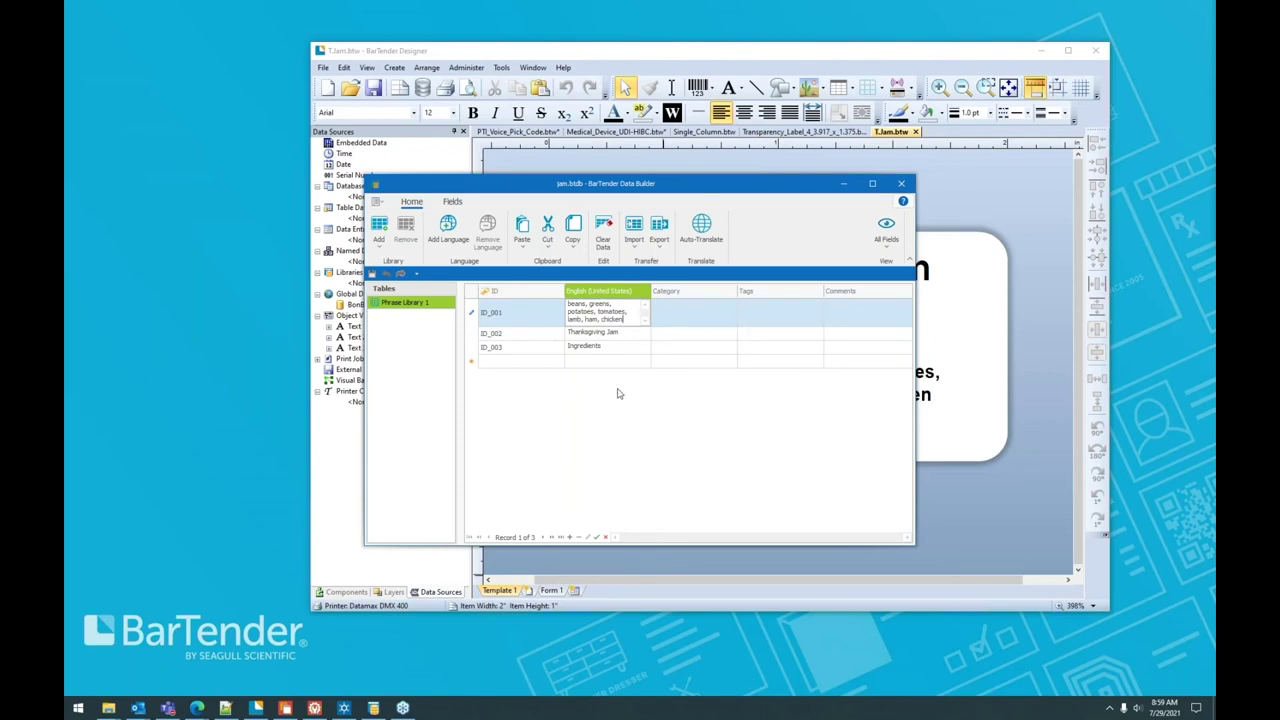
# - Add Spanish, French and German as new languages to the phrase library
pyautogui.click(458, 234)
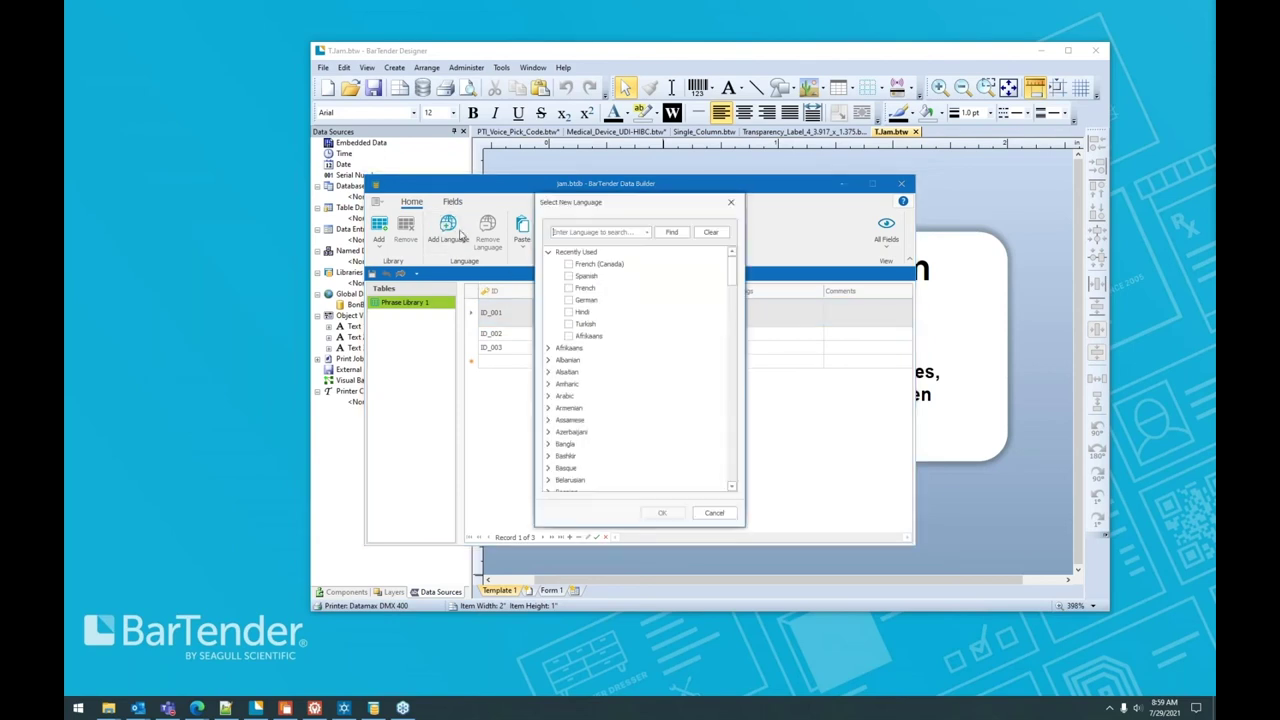
pyautogui.click(570, 278)
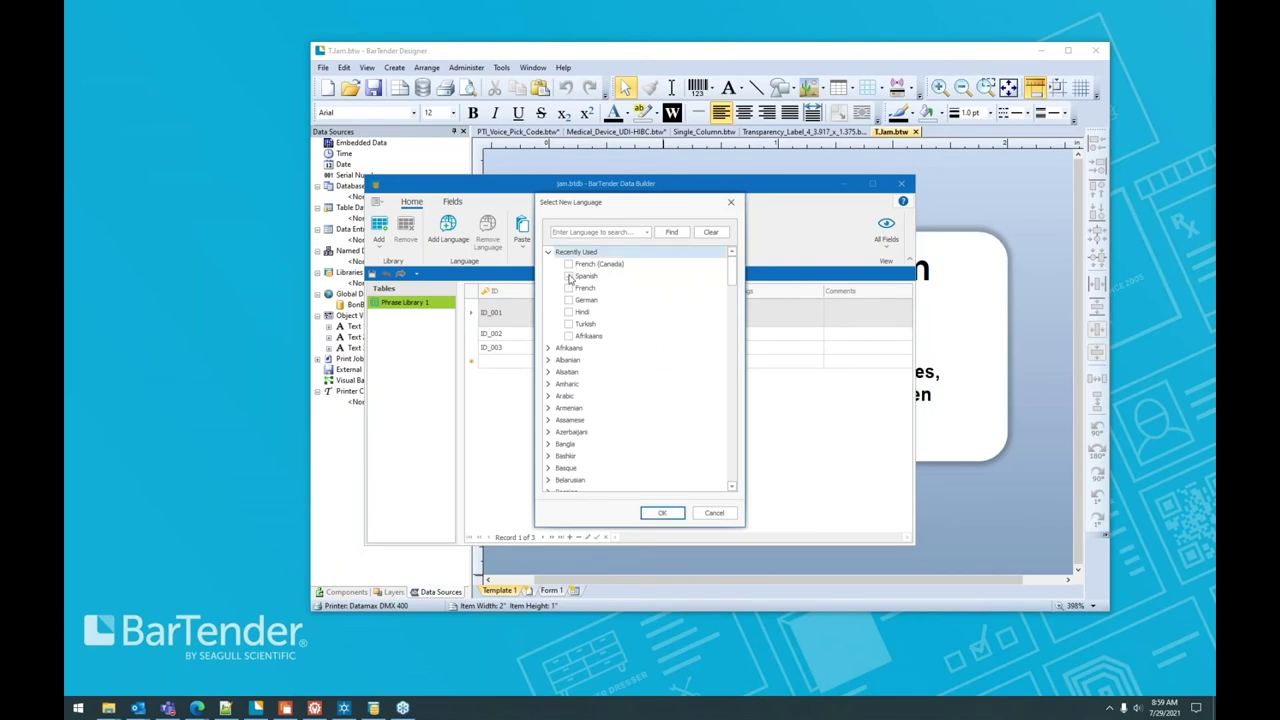
pyautogui.click(569, 277)
pyautogui.click(569, 288)
pyautogui.click(569, 300)
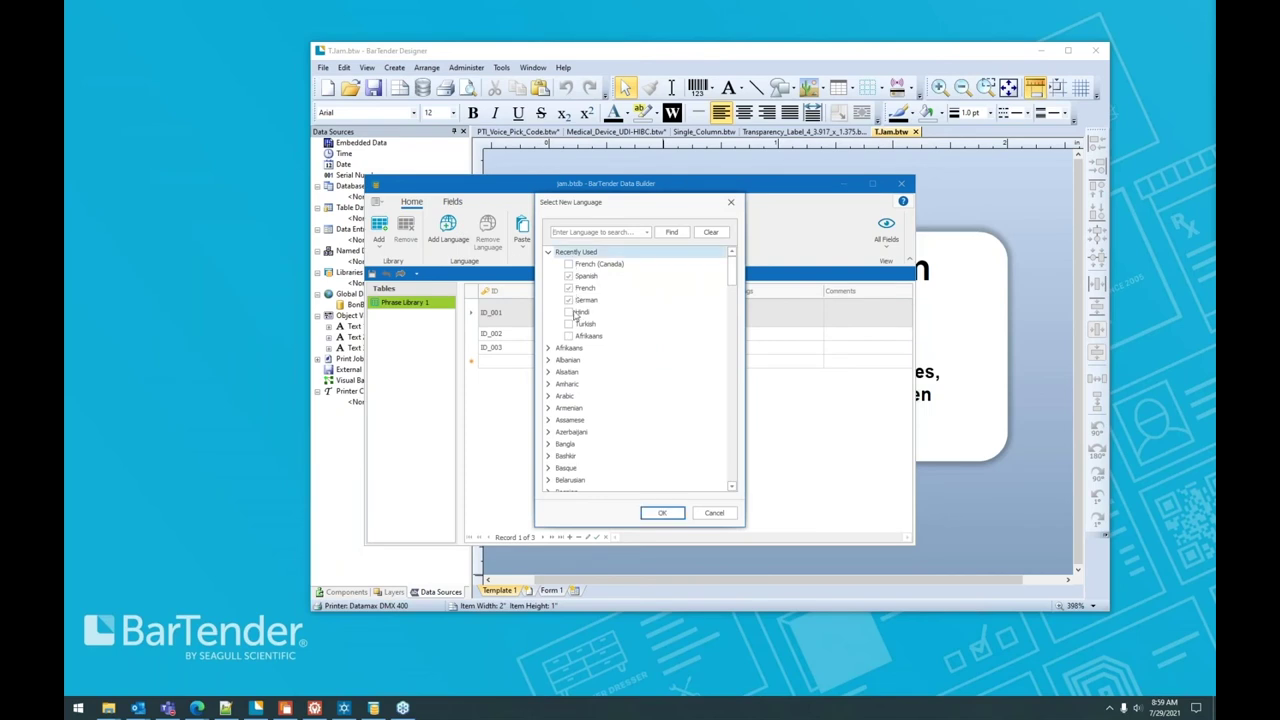
pyautogui.click(660, 513)
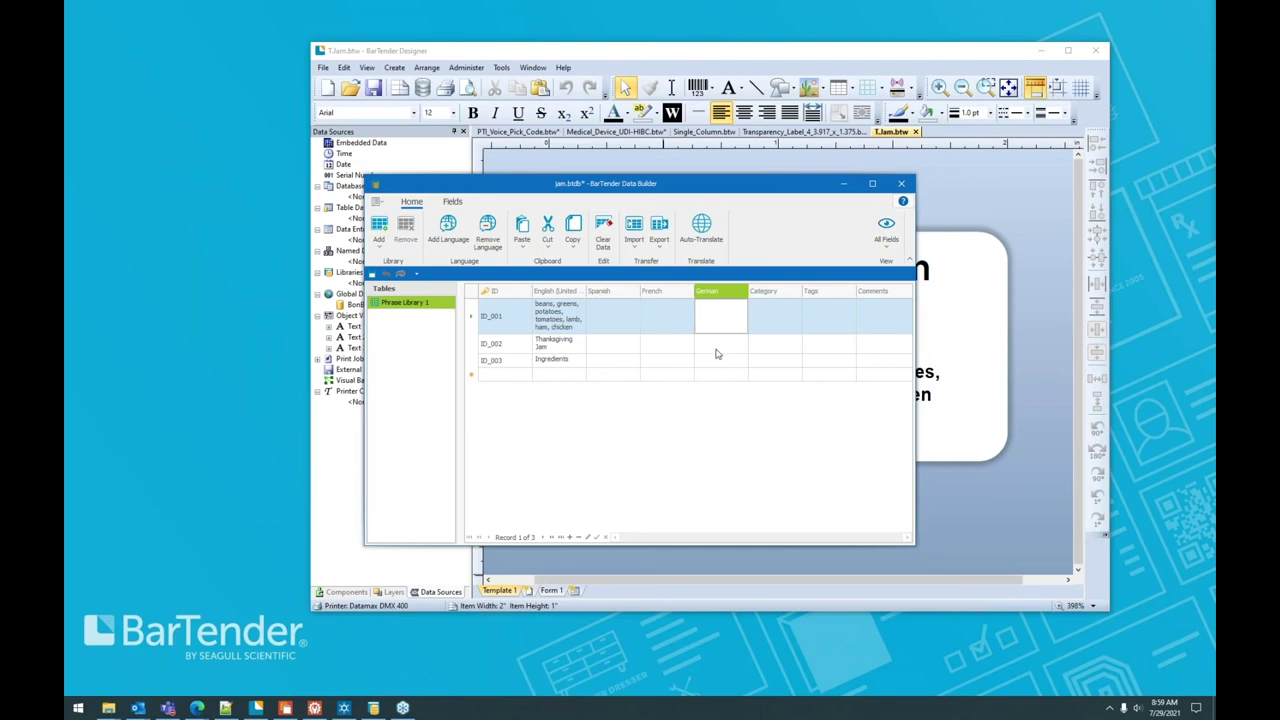
# - Auto-translate the untranslated English phrases into Spanish, French and German, and save the jam.btdb library
pyautogui.doubleClick(552, 319)
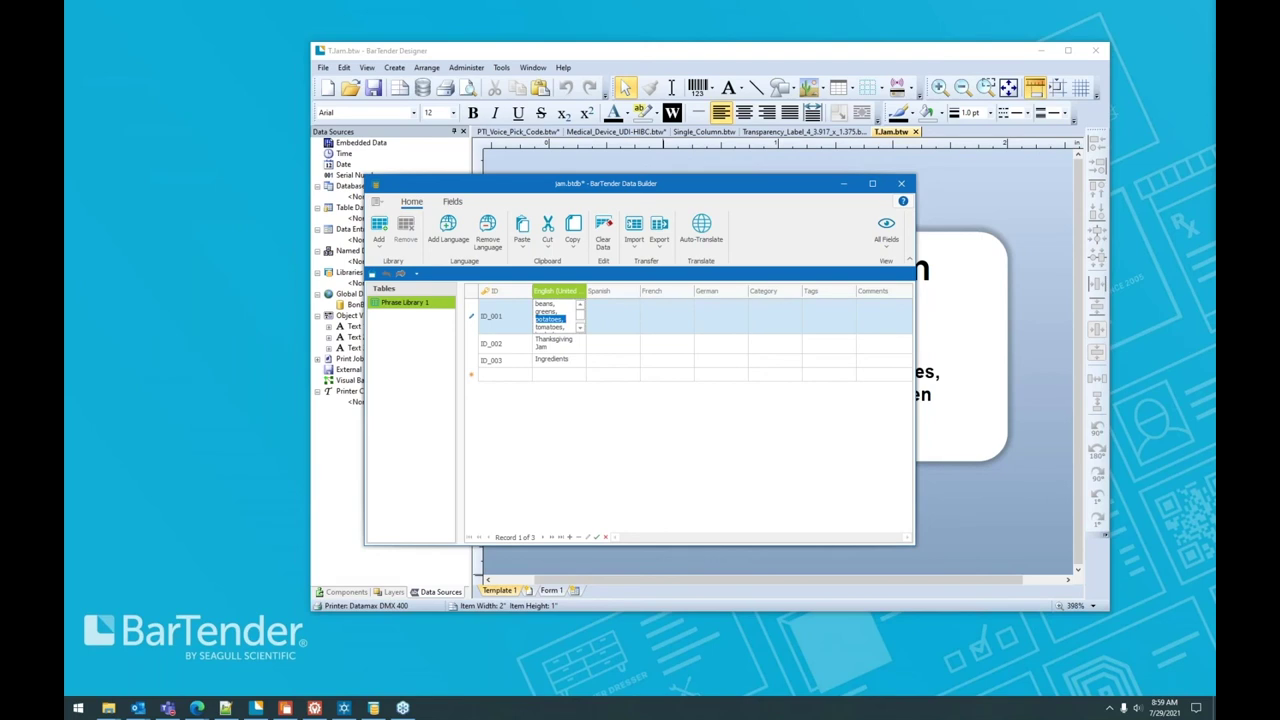
pyautogui.click(620, 318)
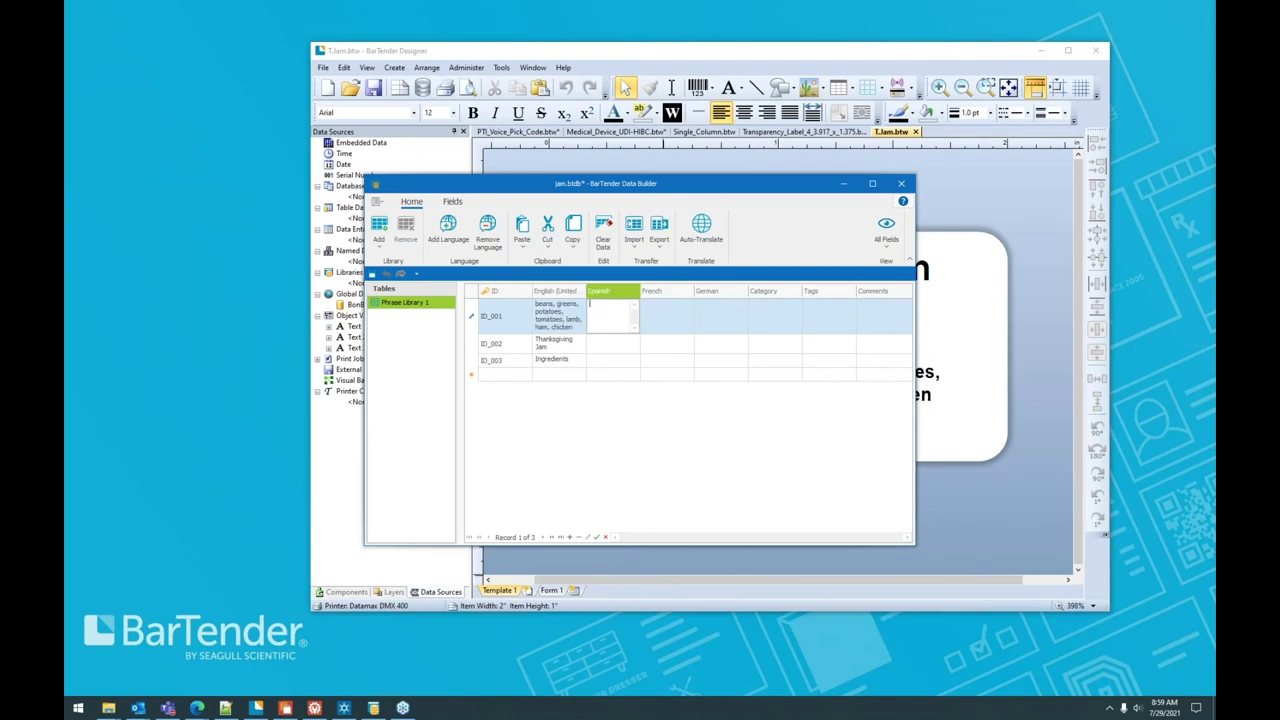
pyautogui.click(705, 238)
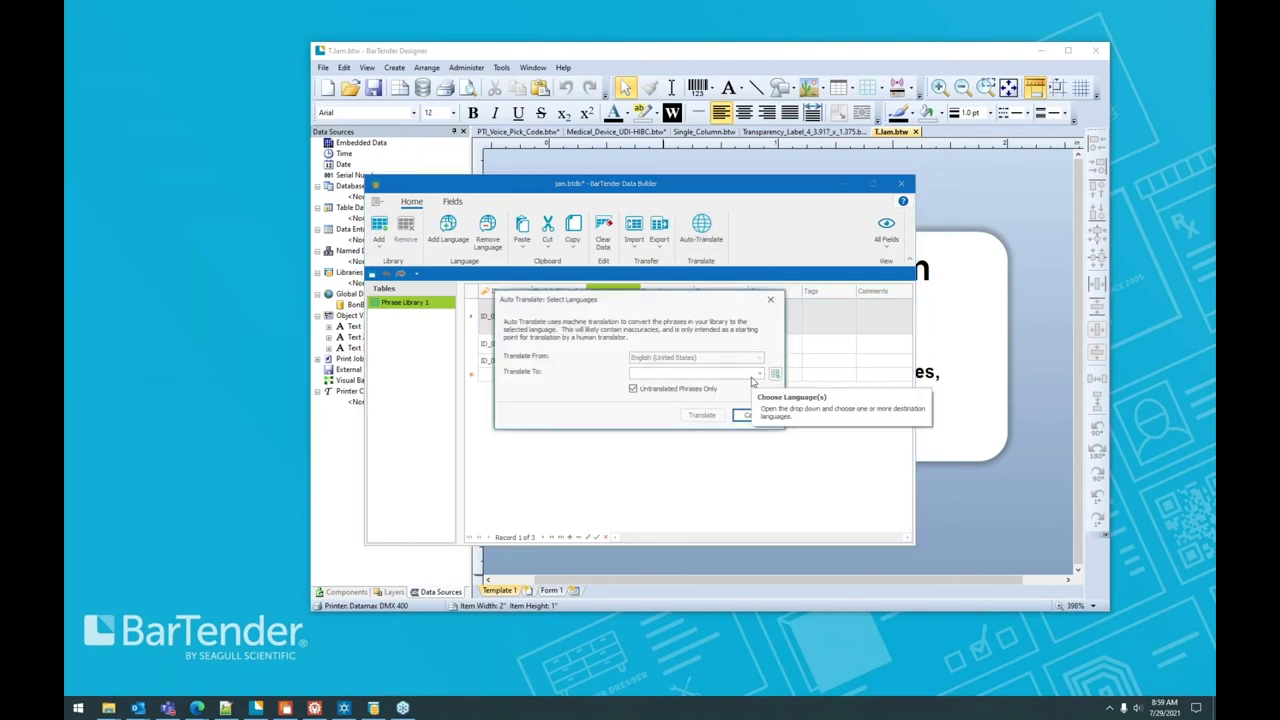
pyautogui.click(761, 374)
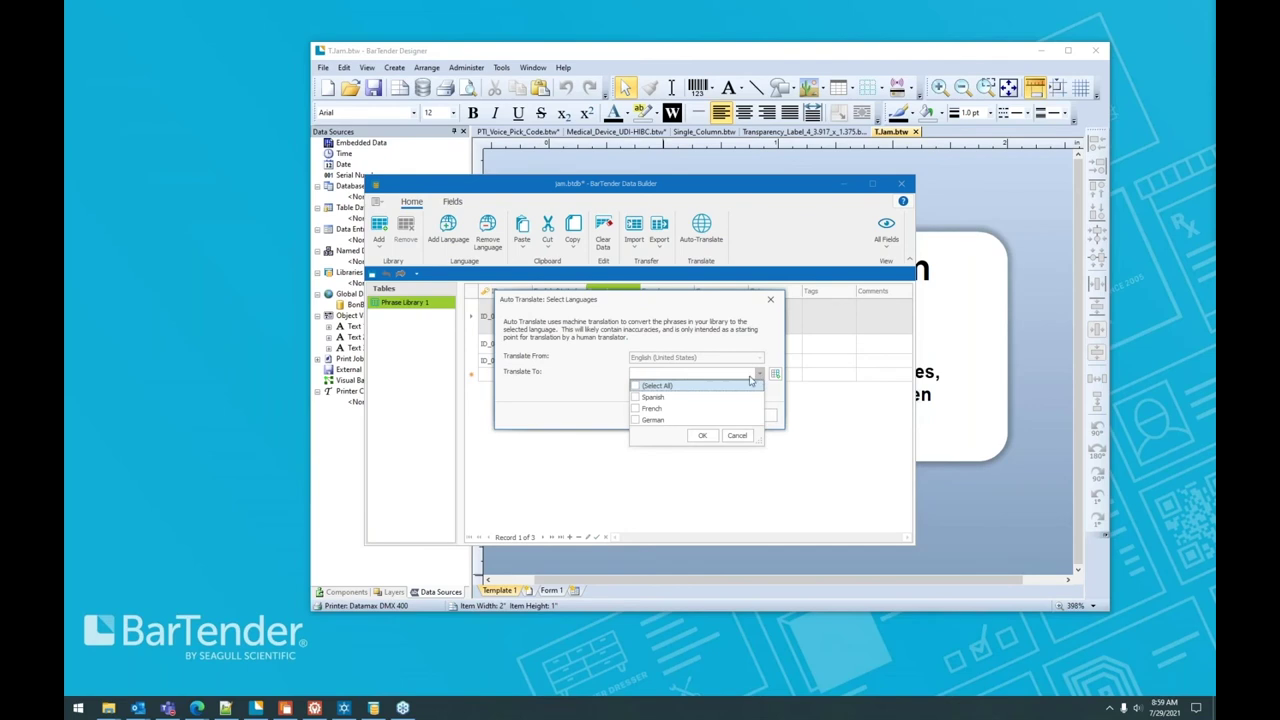
pyautogui.click(703, 435)
pyautogui.click(700, 417)
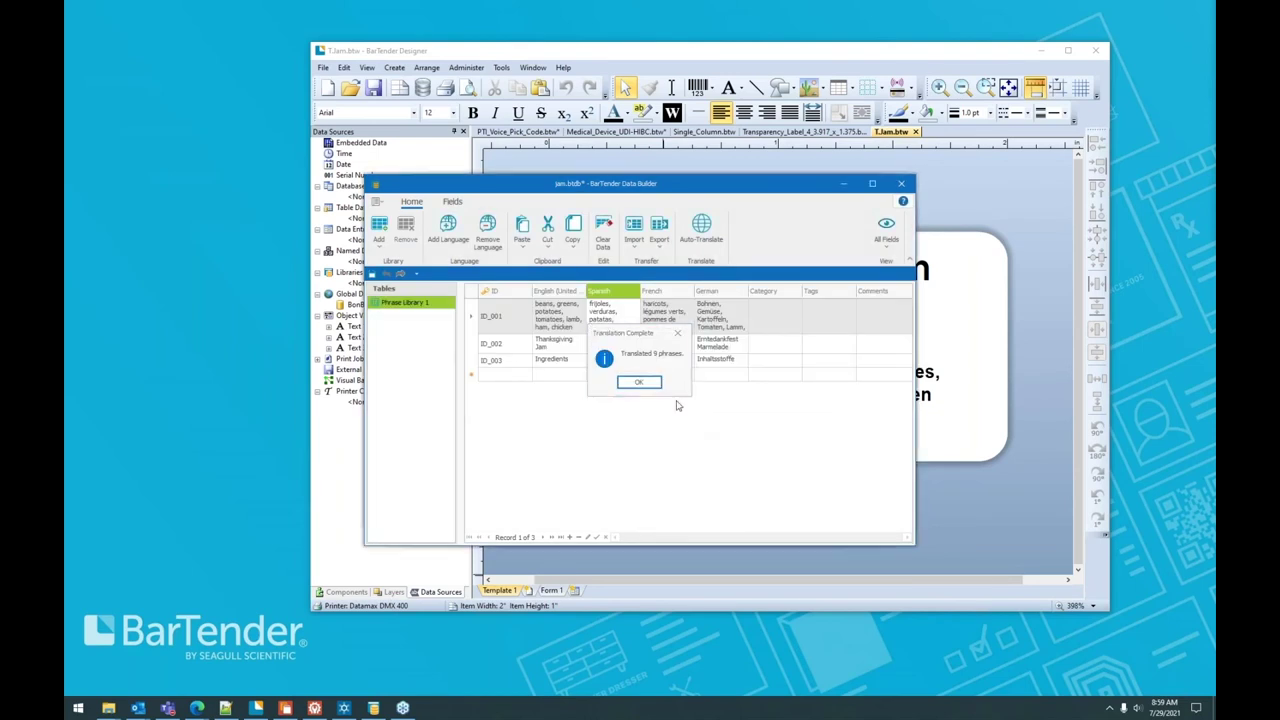
pyautogui.click(645, 382)
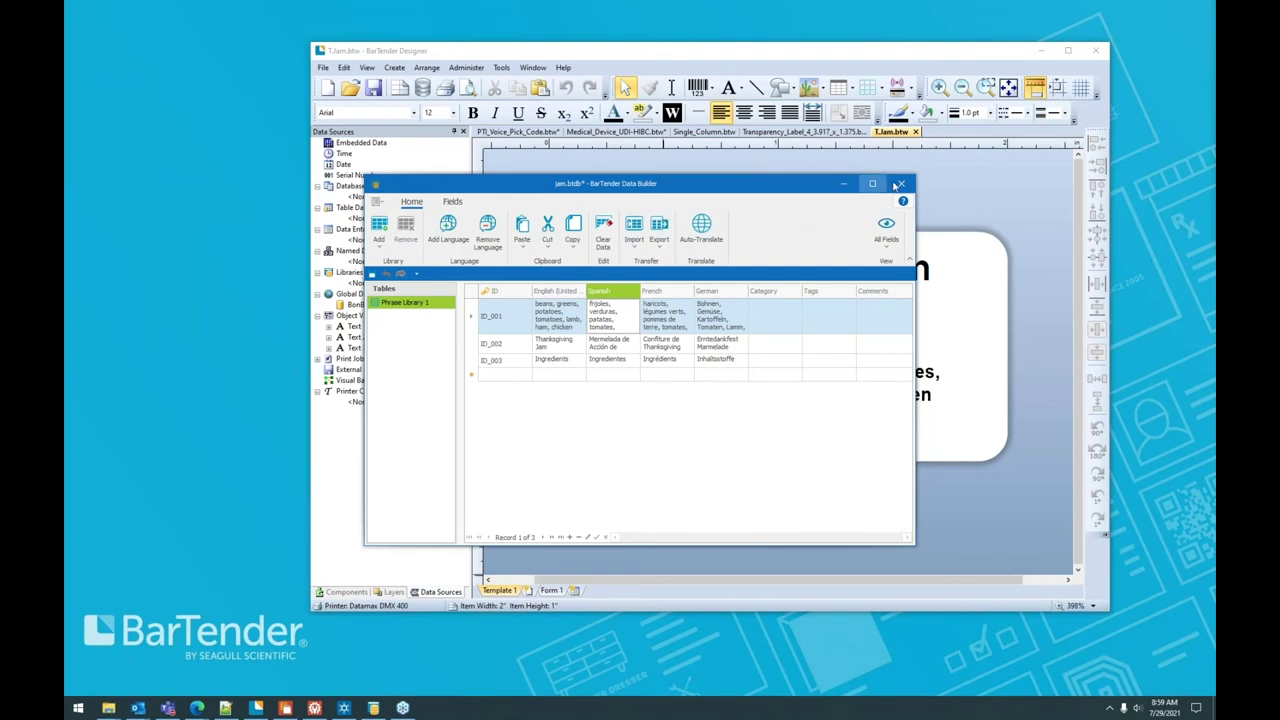
pyautogui.click(375, 204)
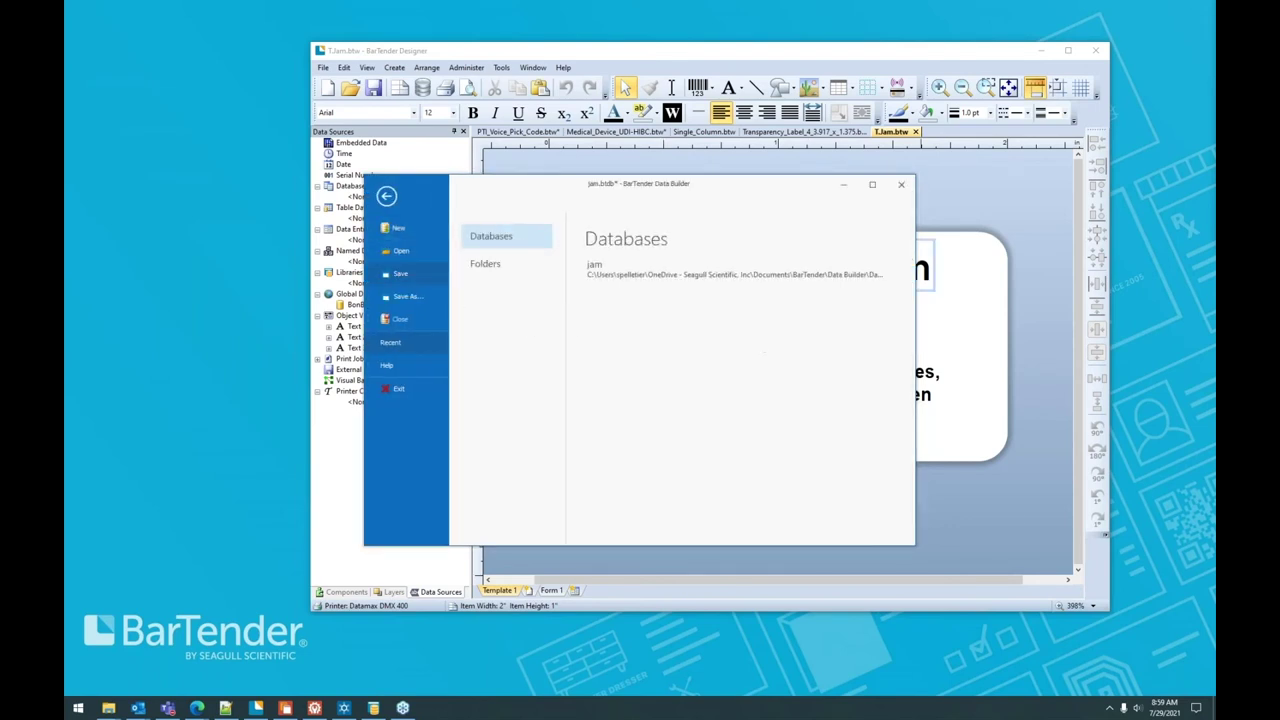
# - Return to the T.Jam.btw label in BarTender Designer and connect it to Phrase Library 1 from jam.btdb
pyautogui.click(845, 185)
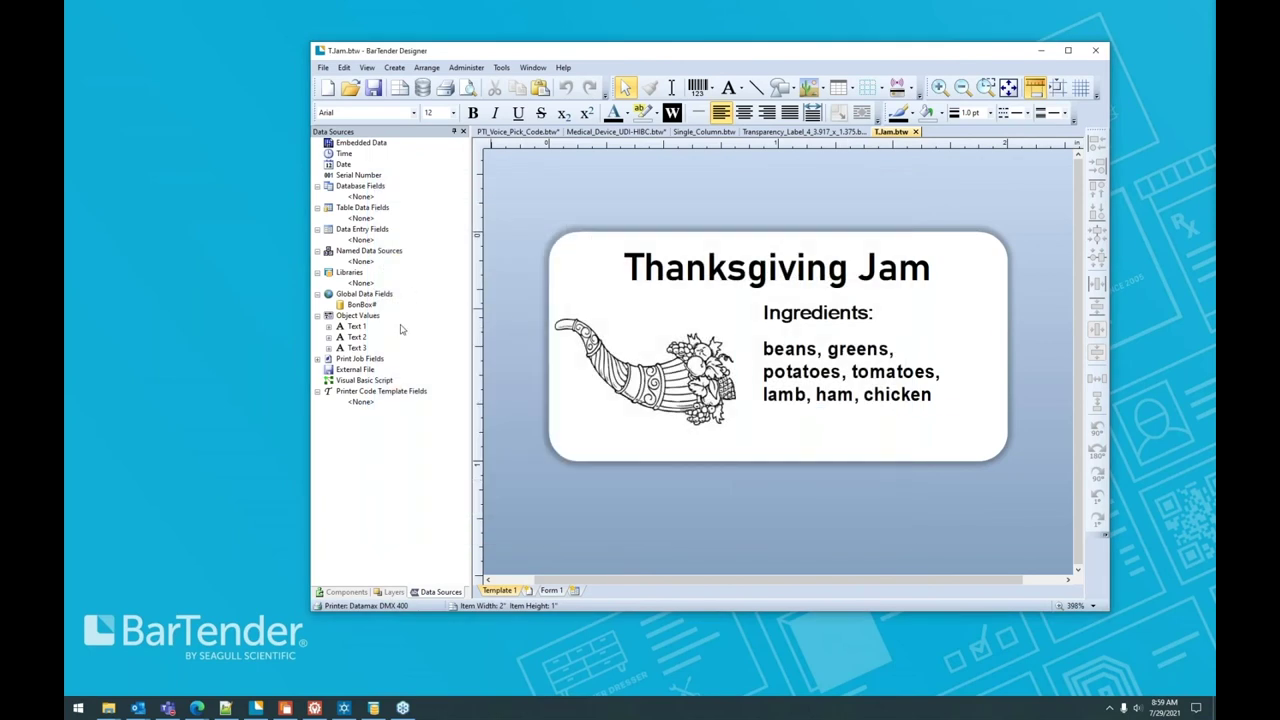
pyautogui.click(349, 273)
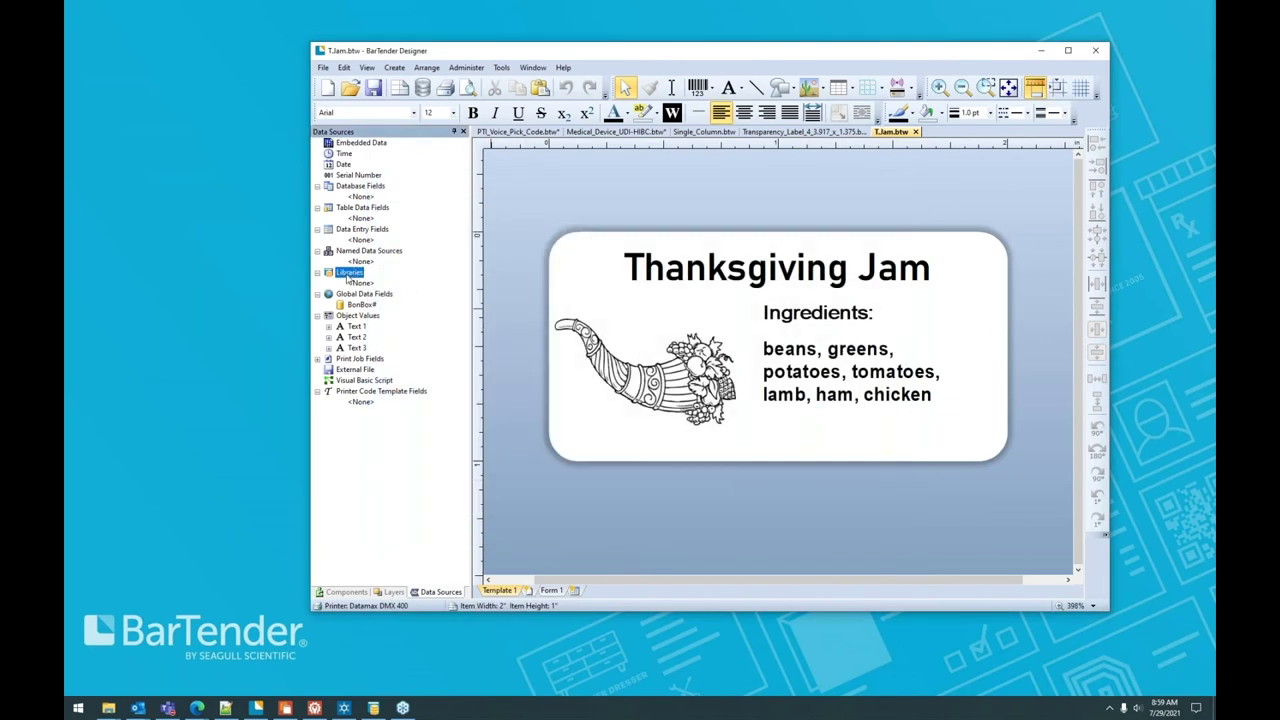
pyautogui.rightClick(347, 279)
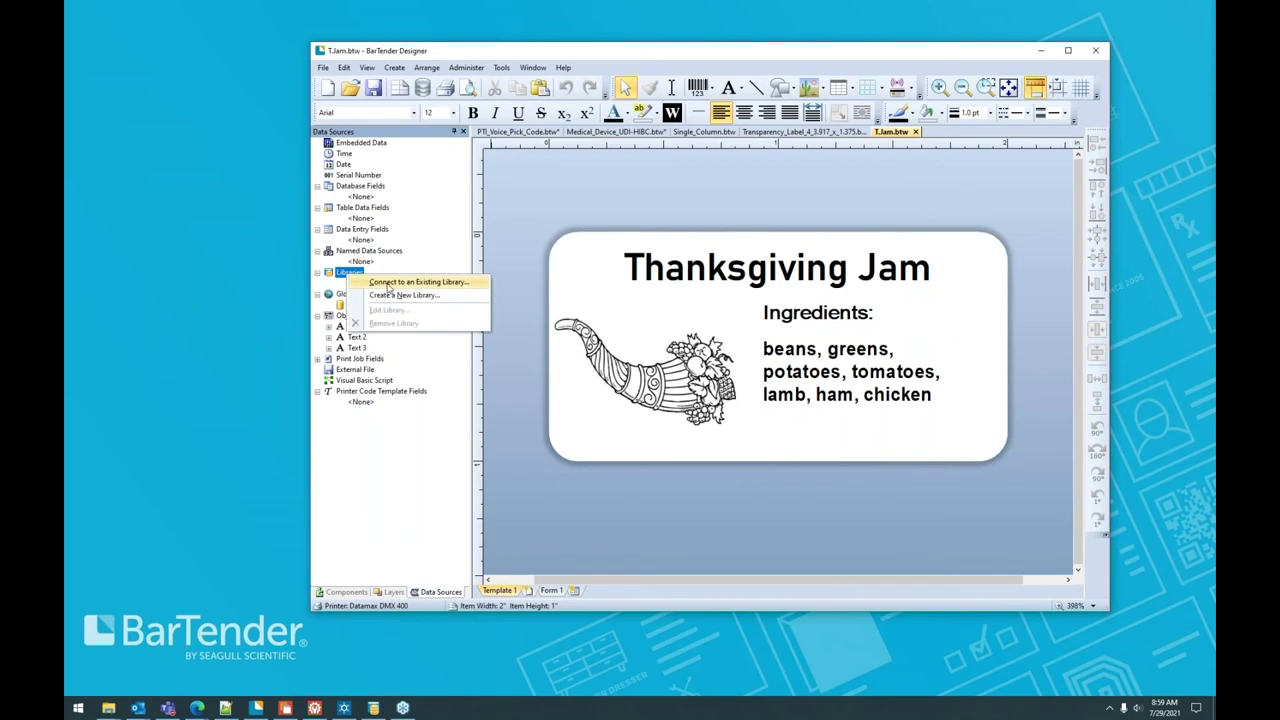
pyautogui.click(390, 284)
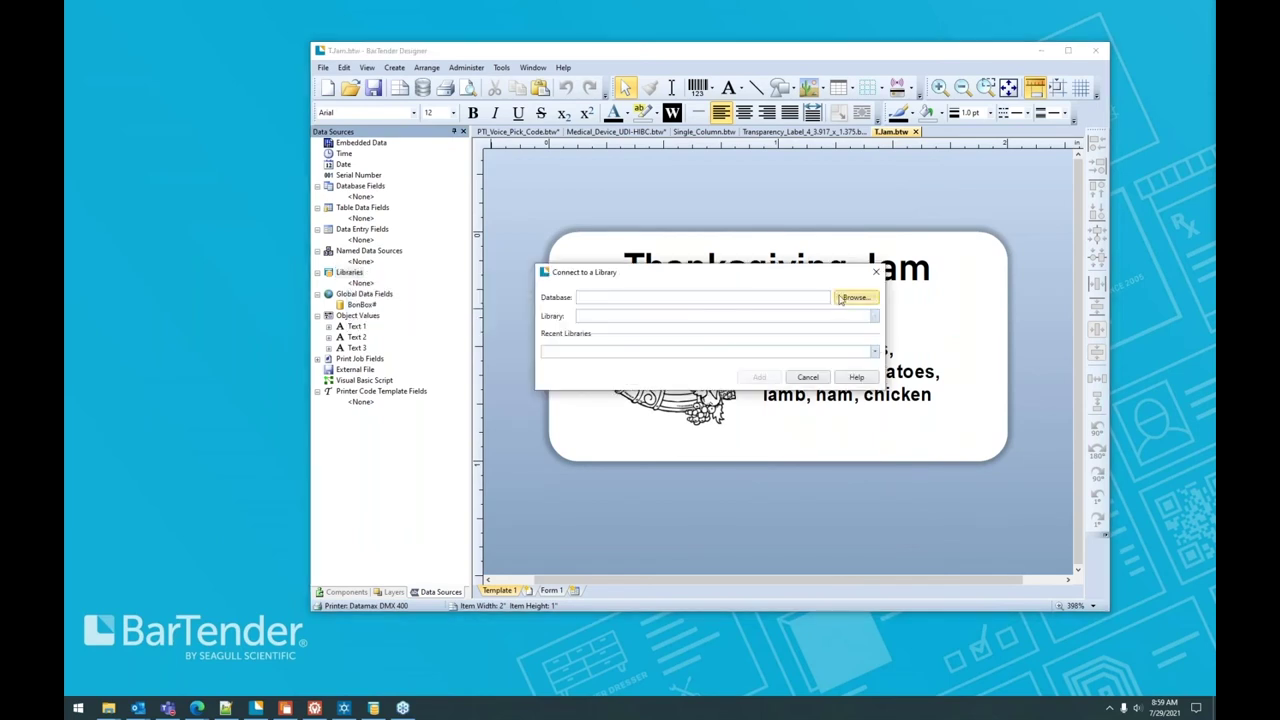
pyautogui.click(855, 297)
pyautogui.click(648, 275)
pyautogui.click(984, 515)
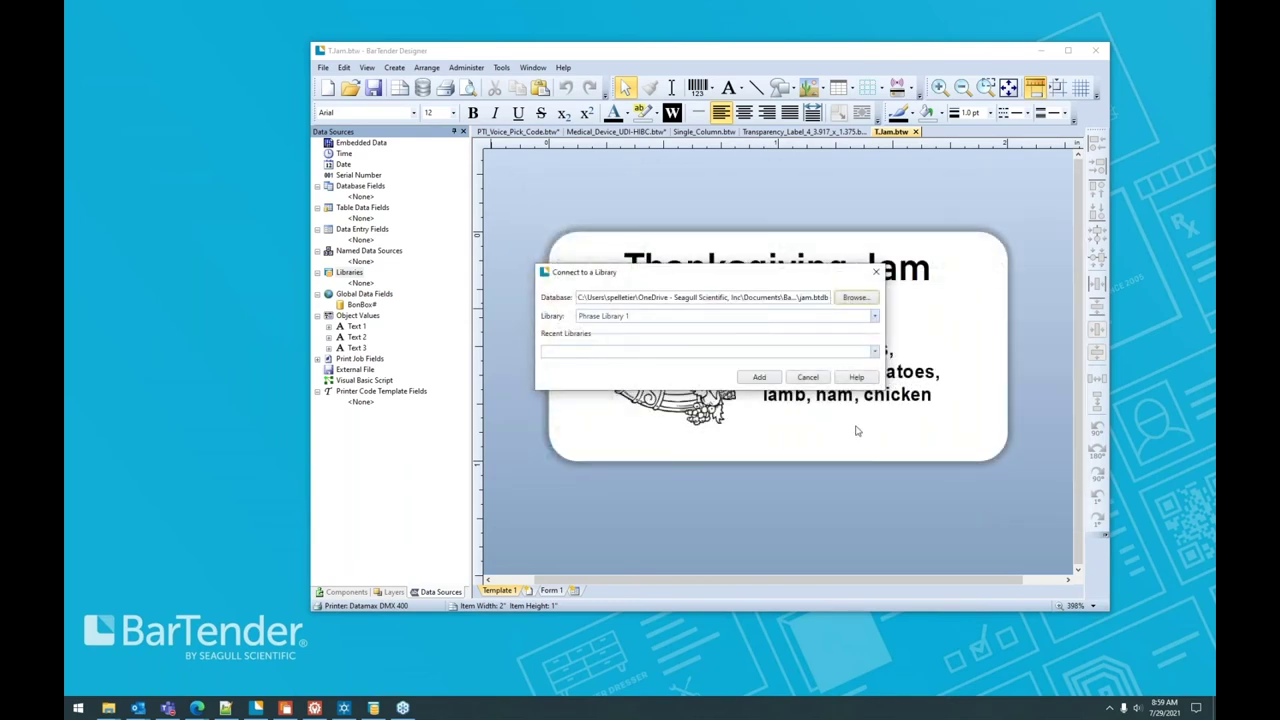
pyautogui.click(762, 377)
pyautogui.click(386, 285)
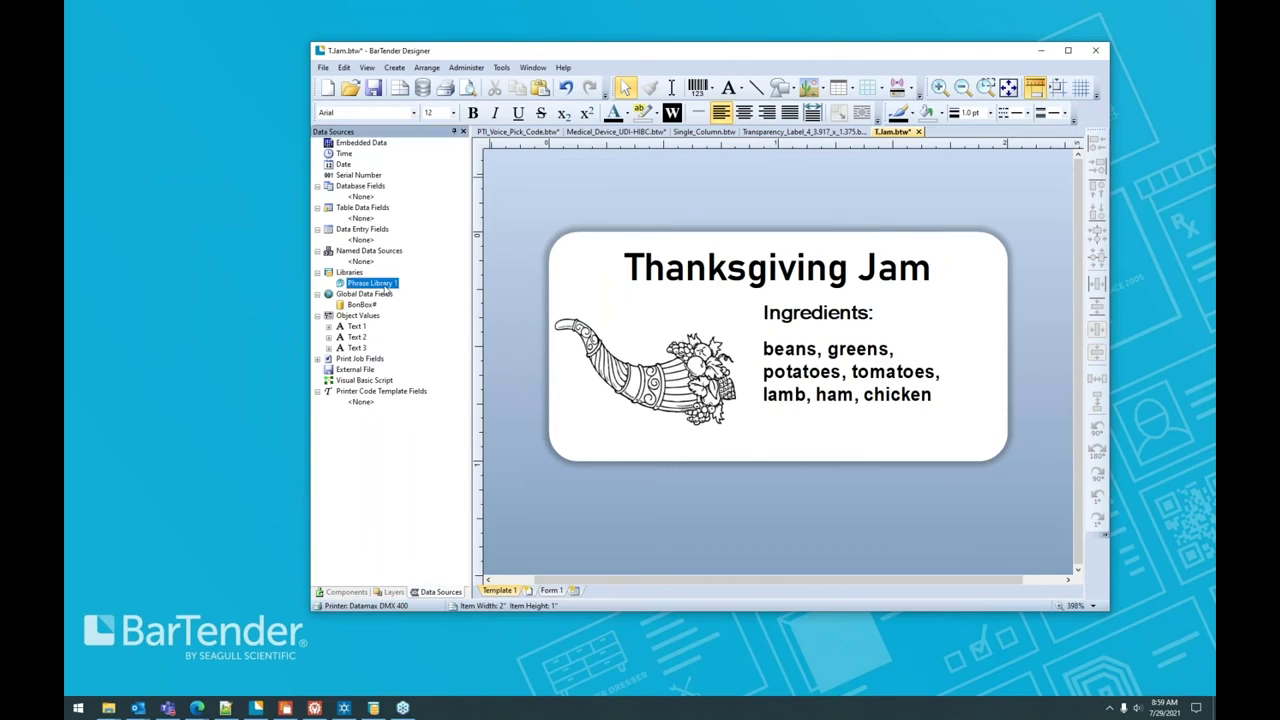
pyautogui.rightClick(386, 287)
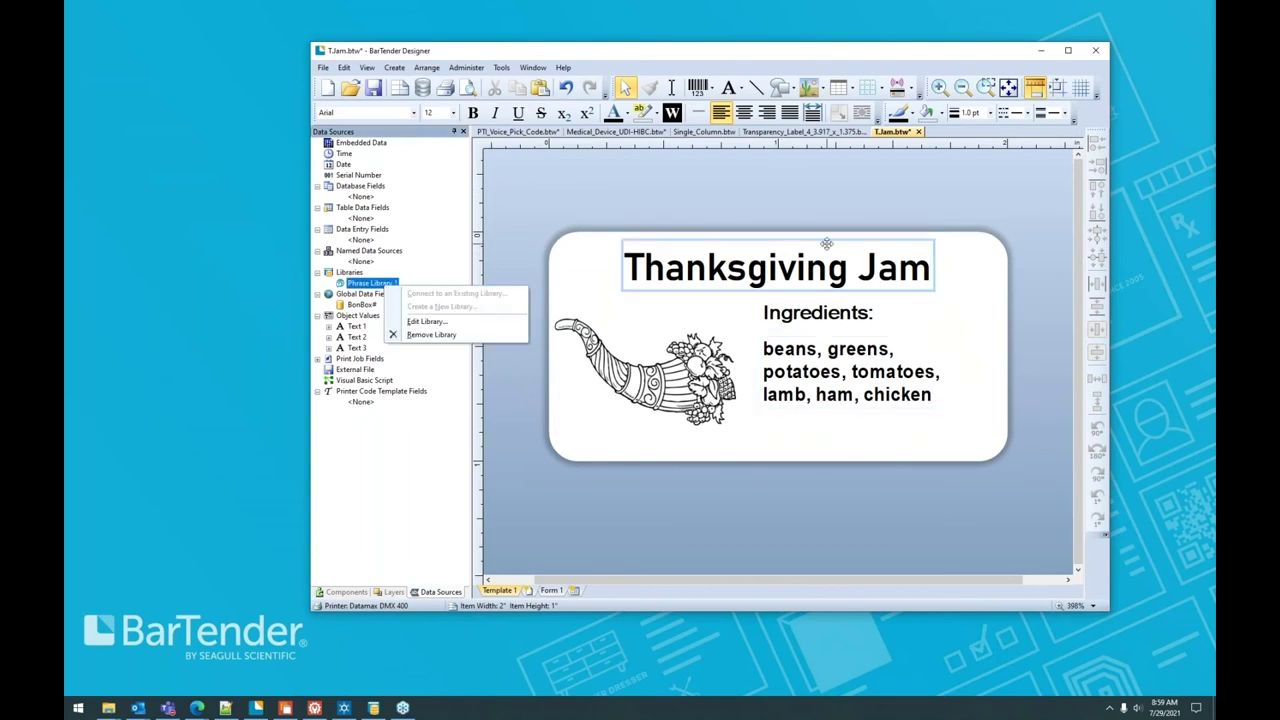
# - Change the Thanksgiving Jam title's data source to a Library Phrase using ID_002 from Phrase Library 1
pyautogui.click(776, 268)
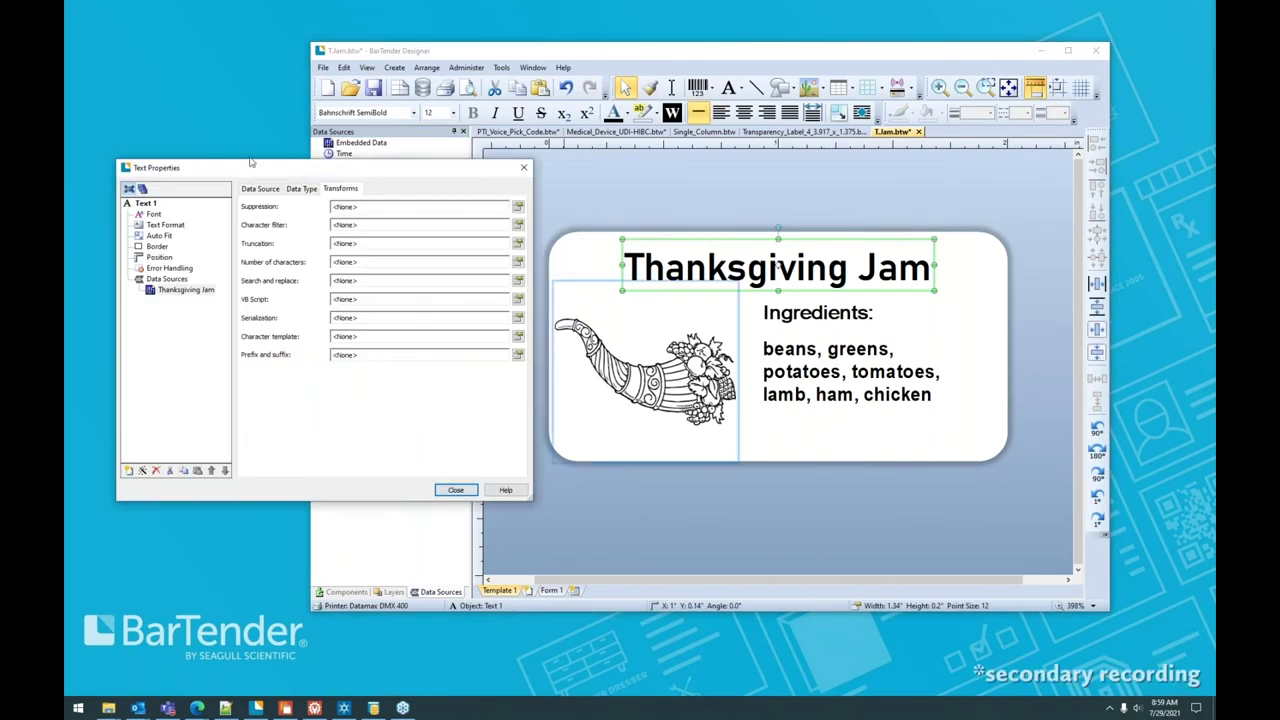
pyautogui.click(260, 189)
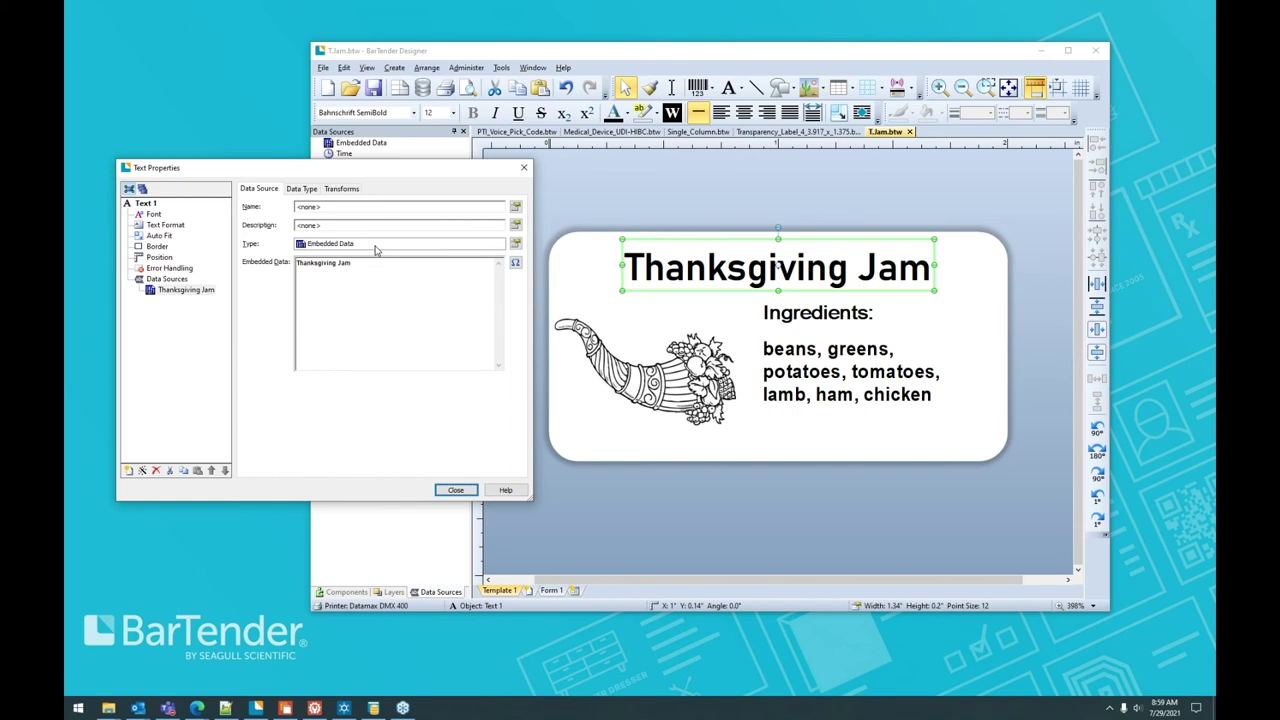
pyautogui.click(515, 244)
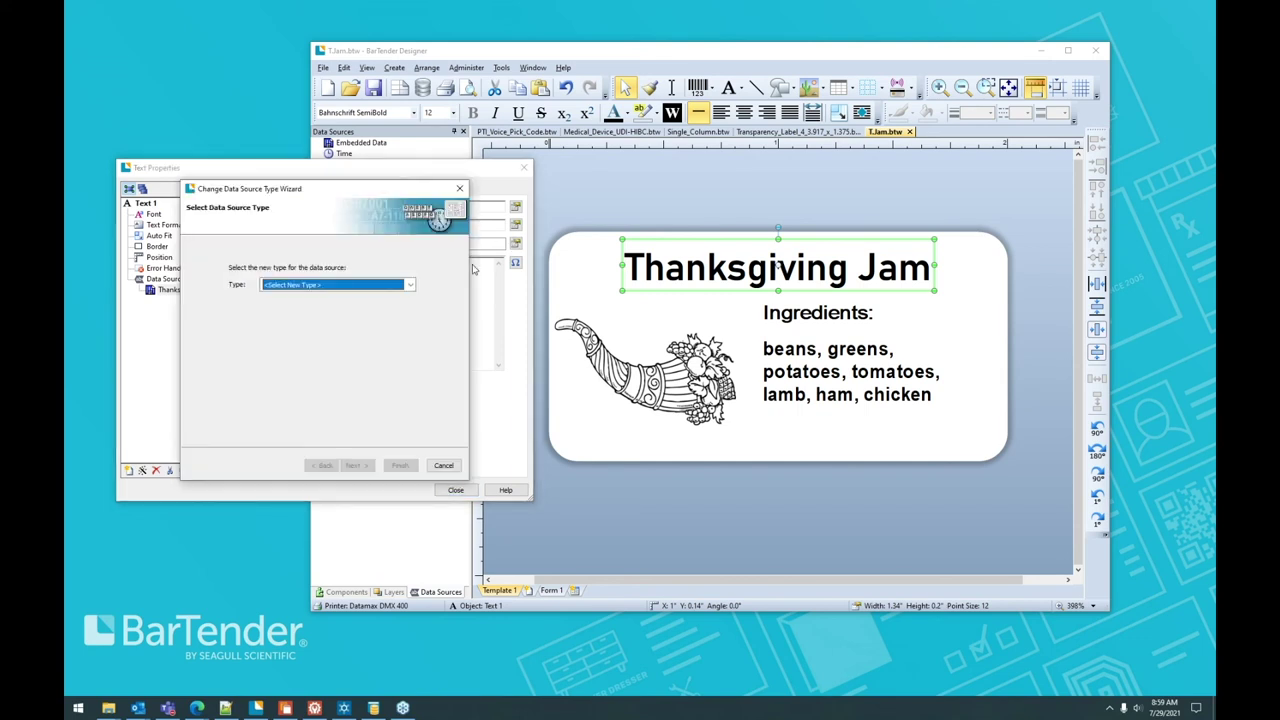
pyautogui.click(410, 285)
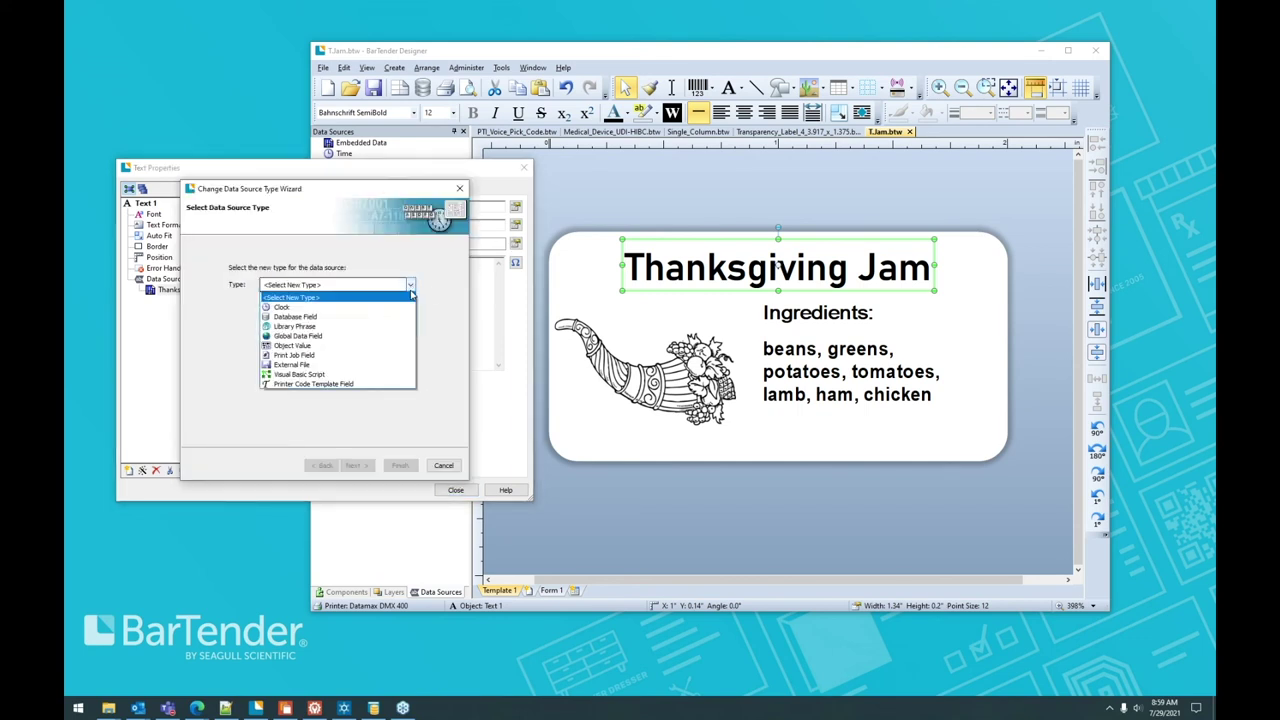
pyautogui.click(325, 327)
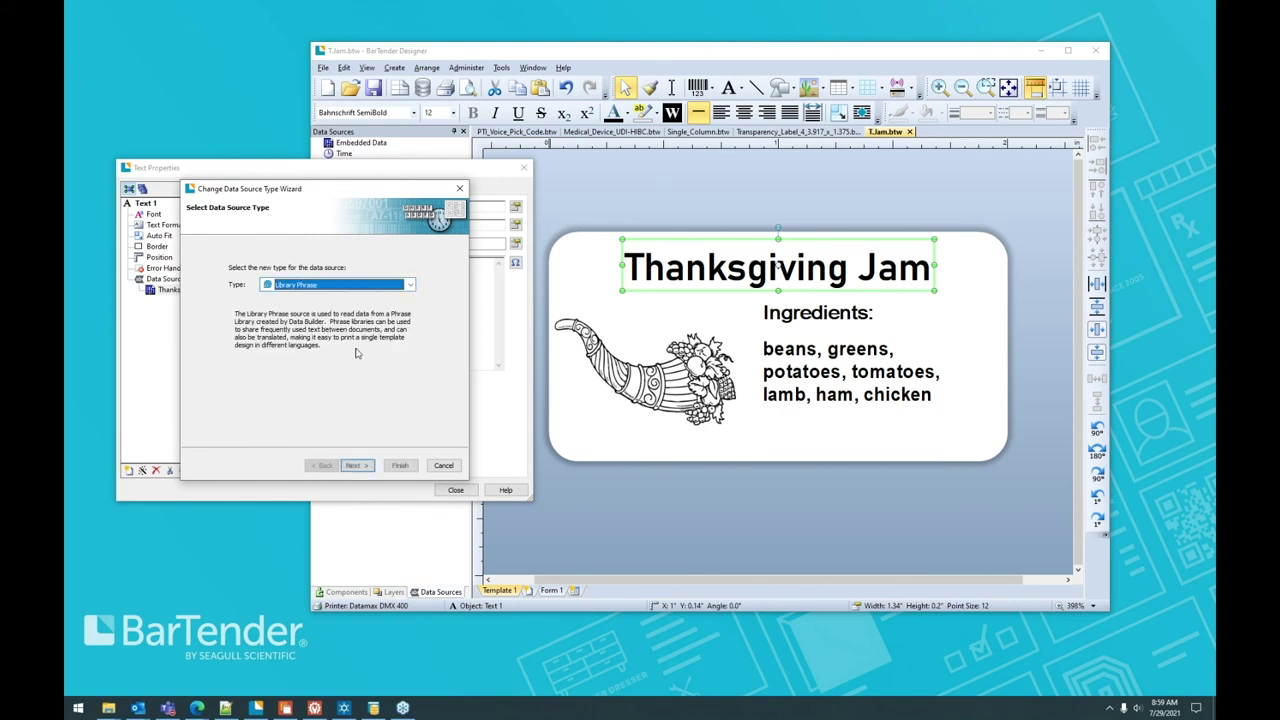
pyautogui.click(362, 466)
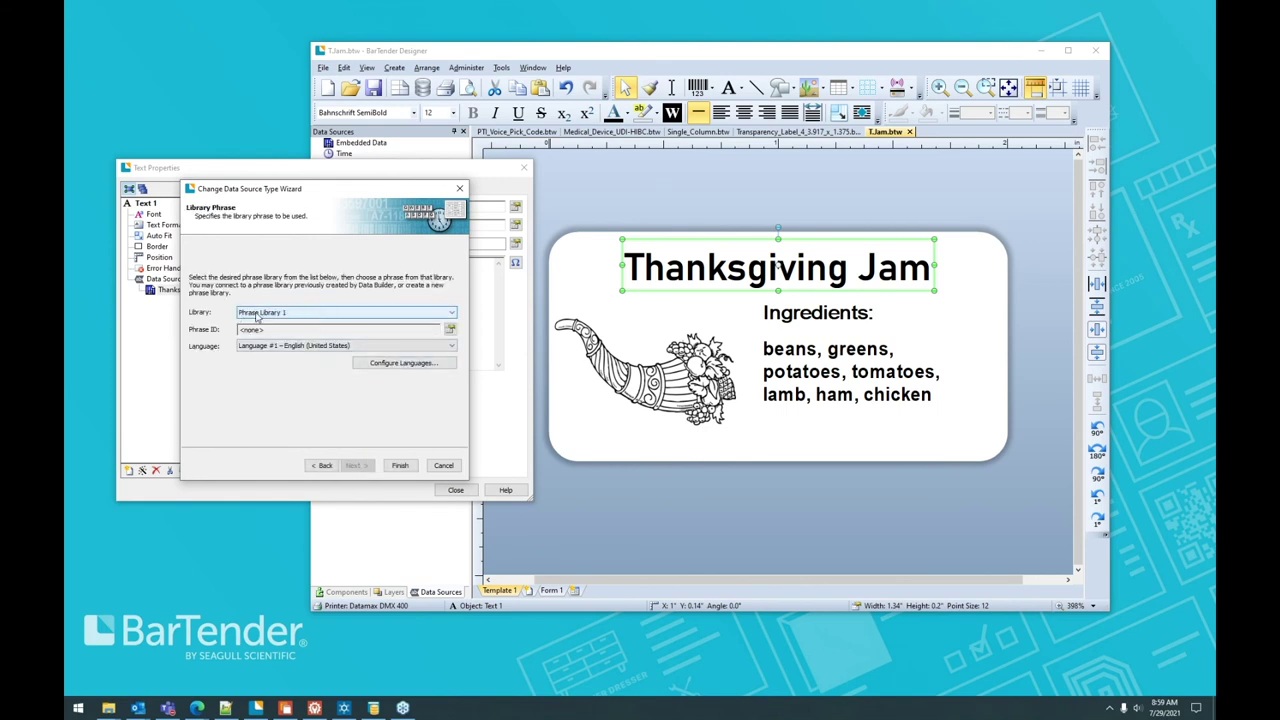
pyautogui.click(447, 330)
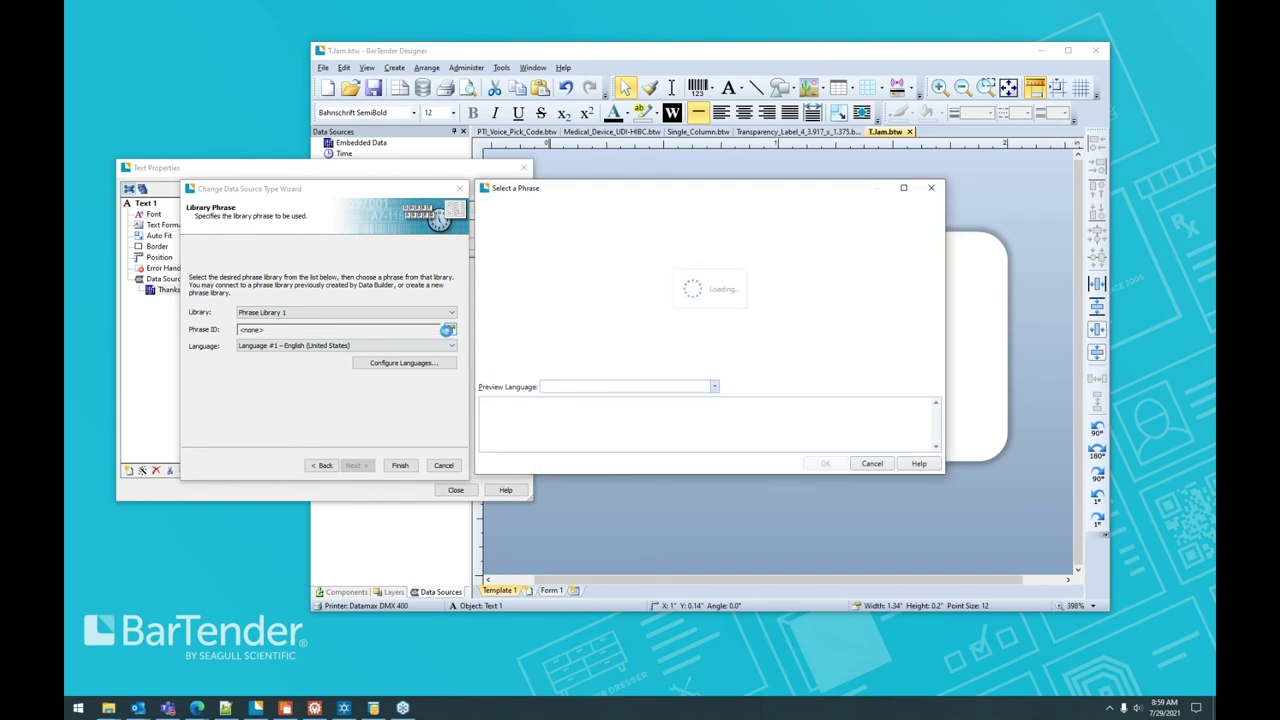
pyautogui.click(542, 261)
pyautogui.doubleClick(542, 263)
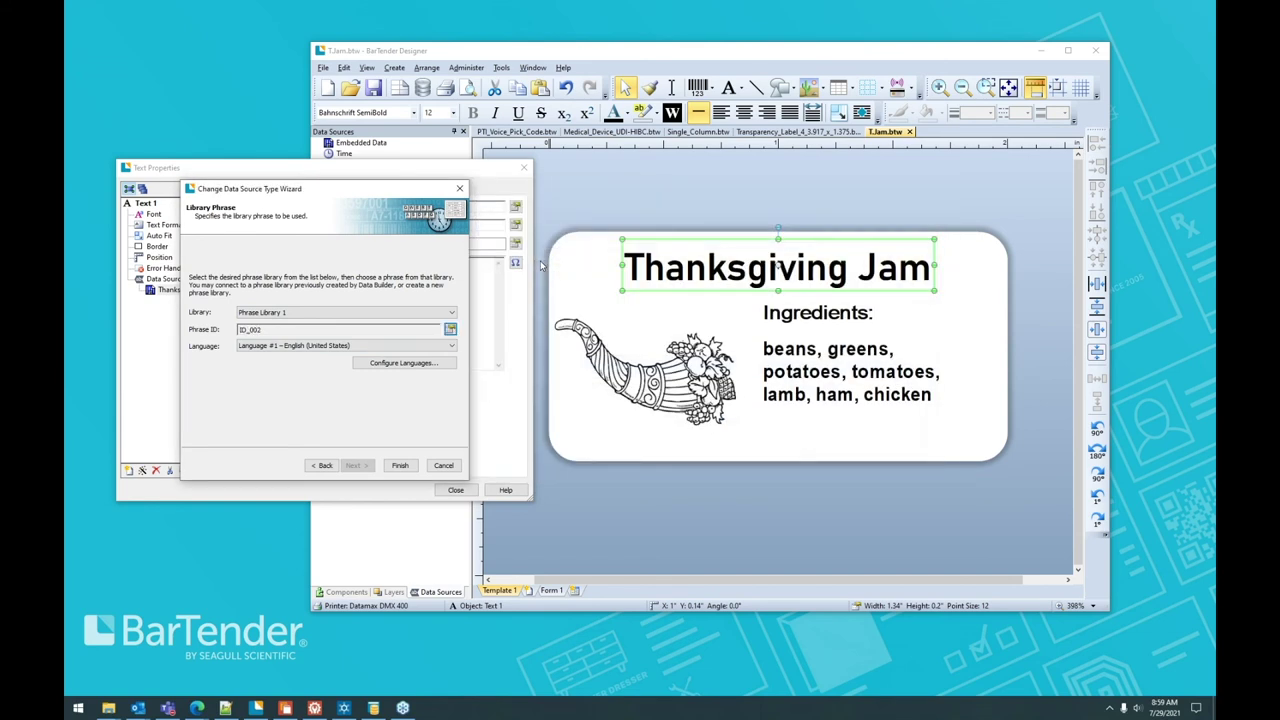
pyautogui.click(400, 466)
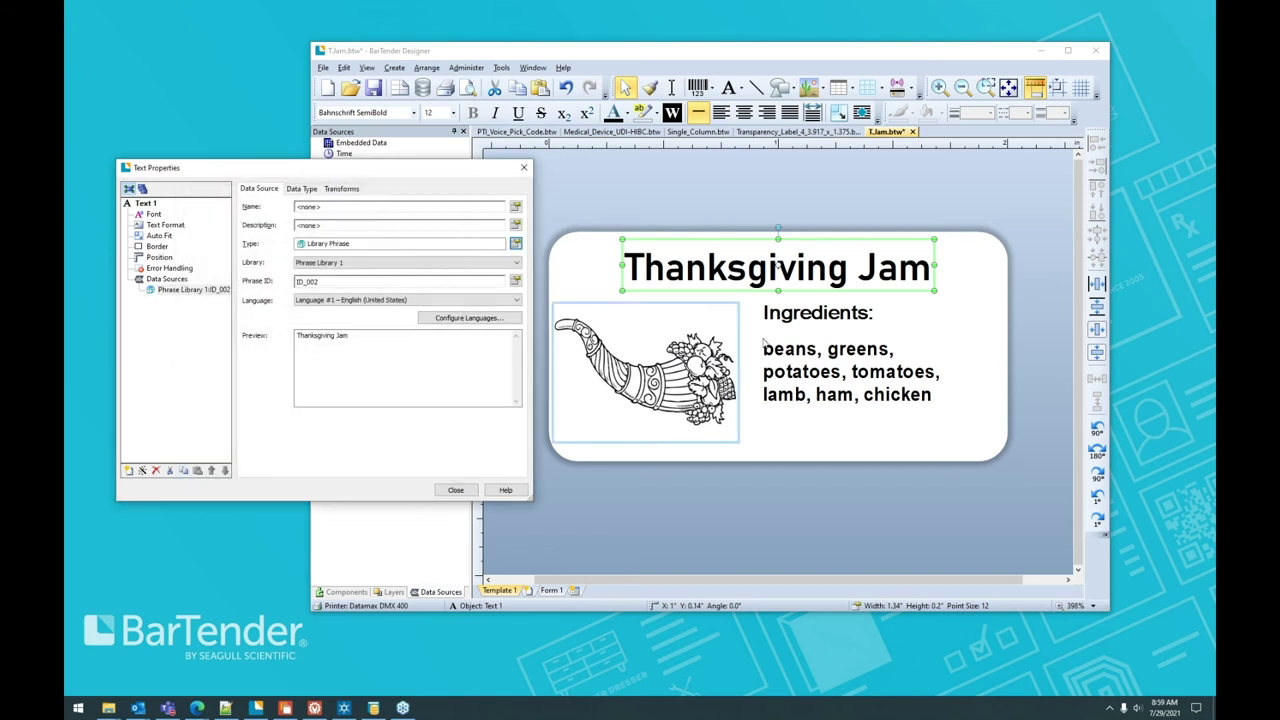
# - Change the Ingredients heading's data source to a Library Phrase using ID_003 from Phrase Library 1
pyautogui.click(818, 304)
pyautogui.click(515, 243)
pyautogui.click(397, 284)
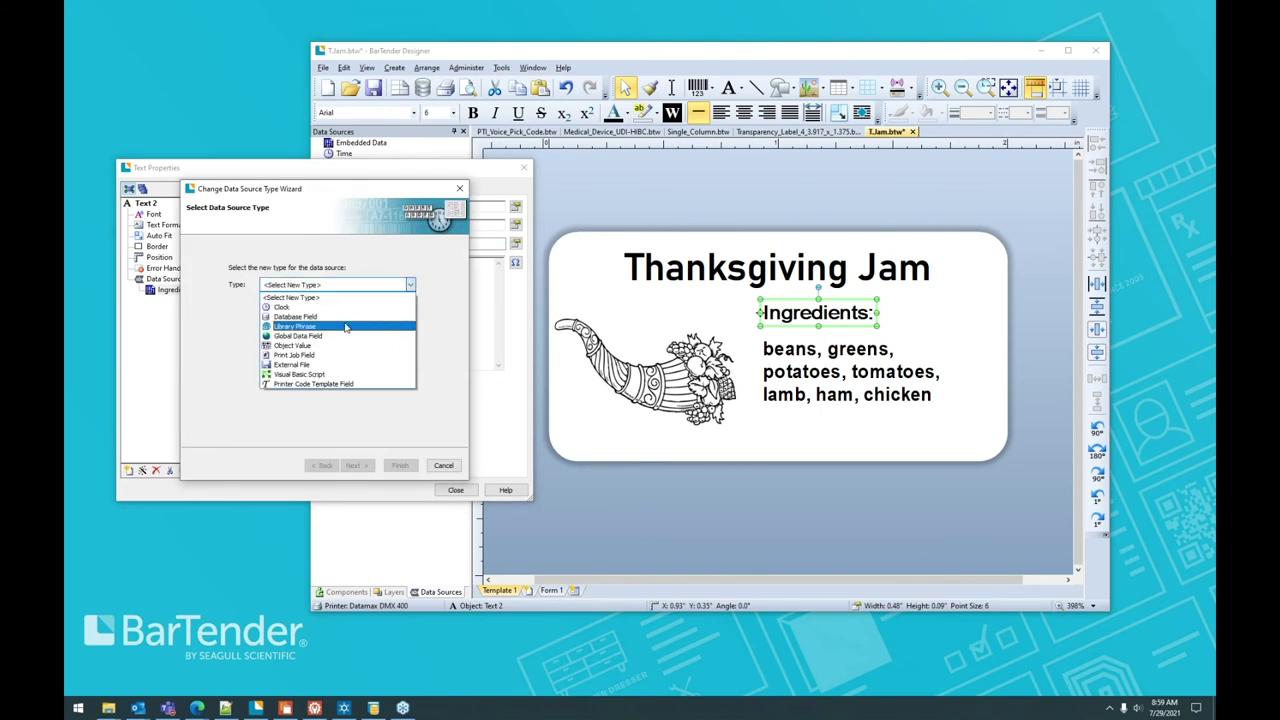
pyautogui.click(336, 330)
pyautogui.click(356, 466)
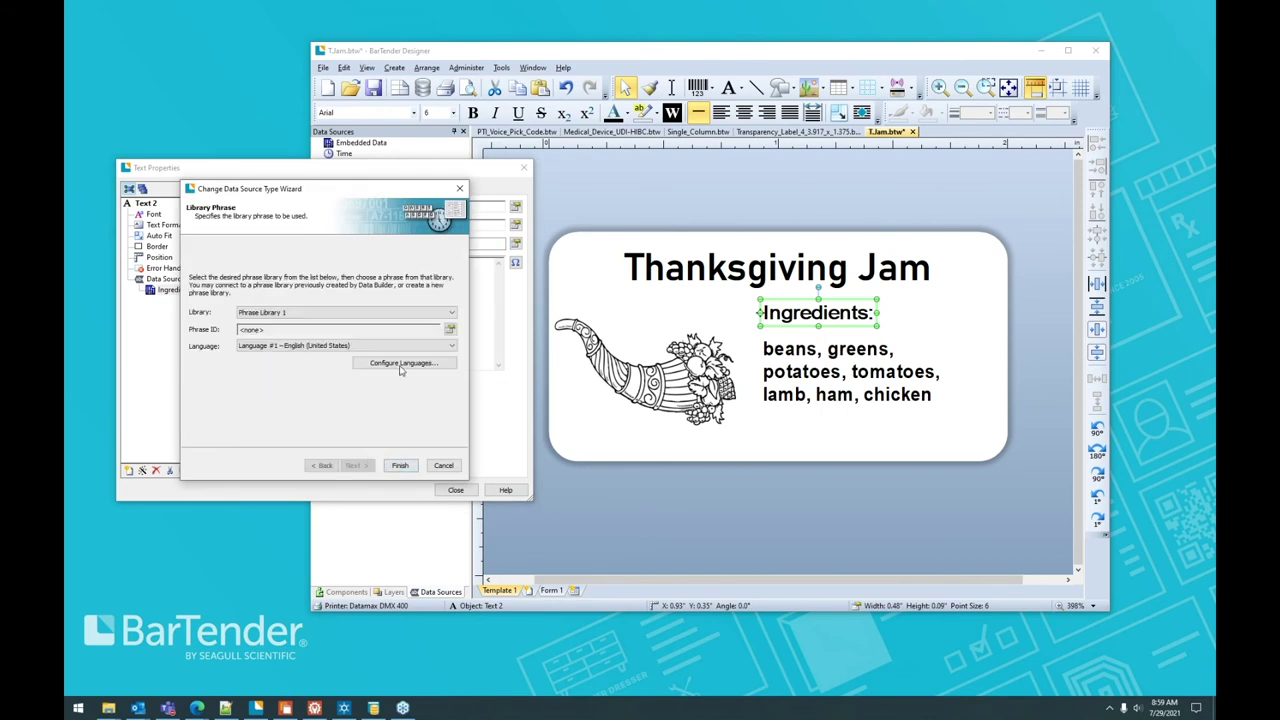
pyautogui.click(450, 329)
pyautogui.doubleClick(523, 279)
pyautogui.click(400, 465)
# - Change the ingredient list text's data source to Library Phrase ID_001 from Phrase Library 1 and close the text properties
pyautogui.click(765, 368)
pyautogui.click(516, 243)
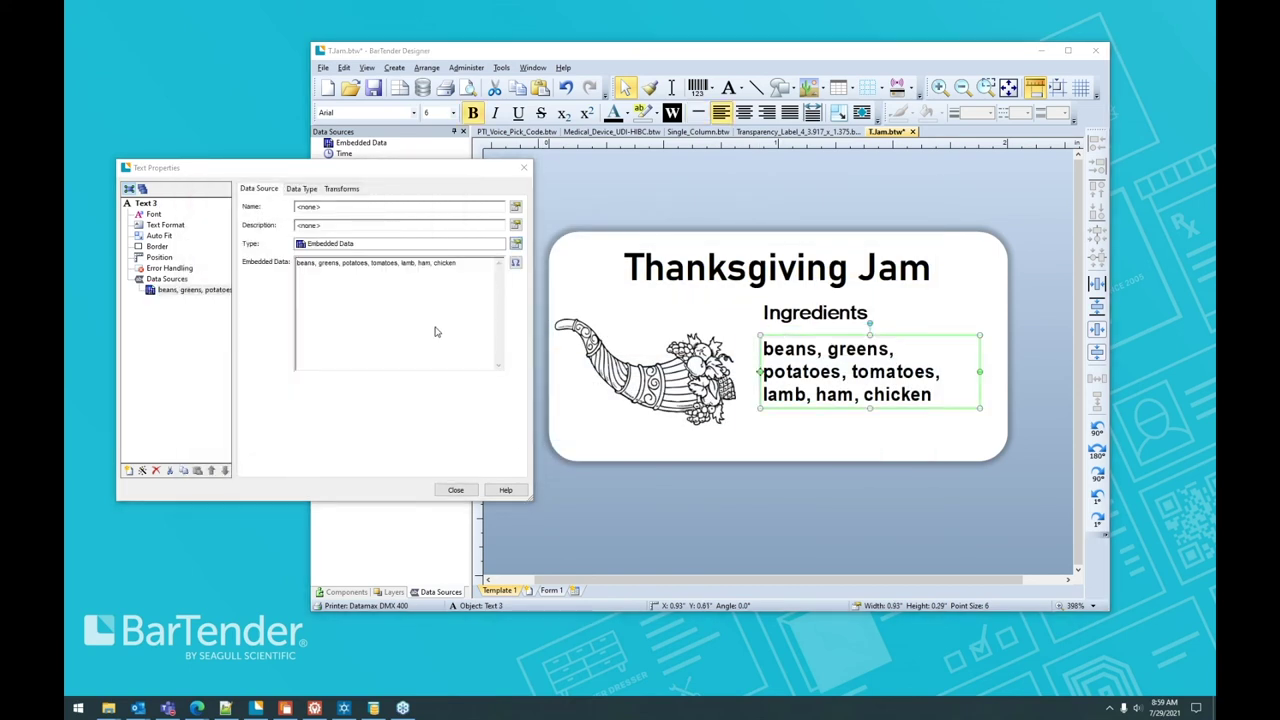
pyautogui.click(413, 287)
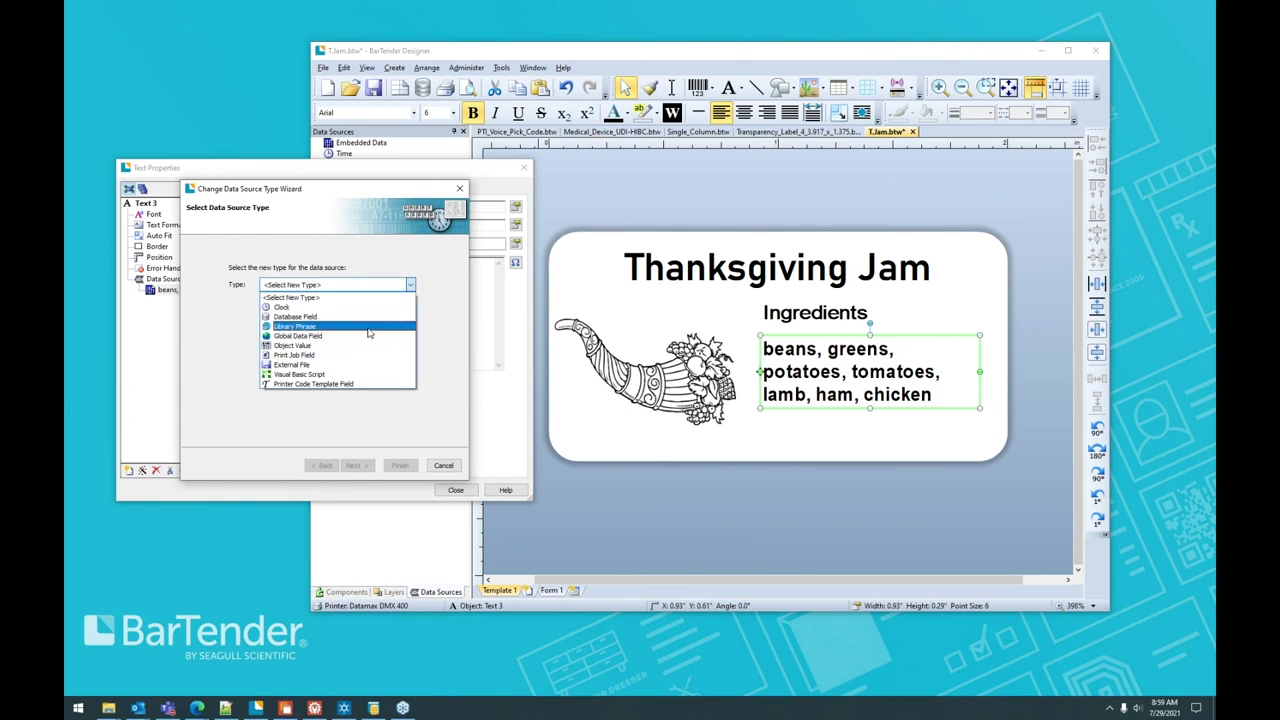
pyautogui.click(300, 330)
pyautogui.click(366, 470)
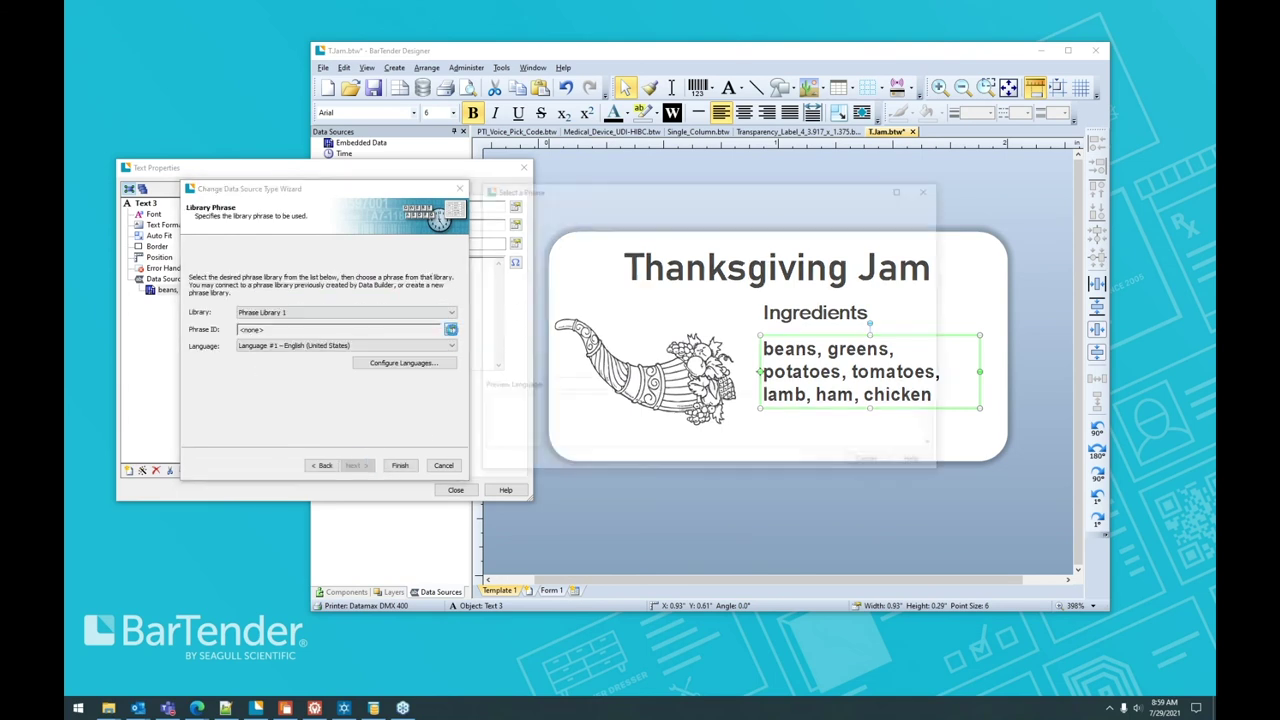
pyautogui.click(450, 329)
pyautogui.doubleClick(505, 246)
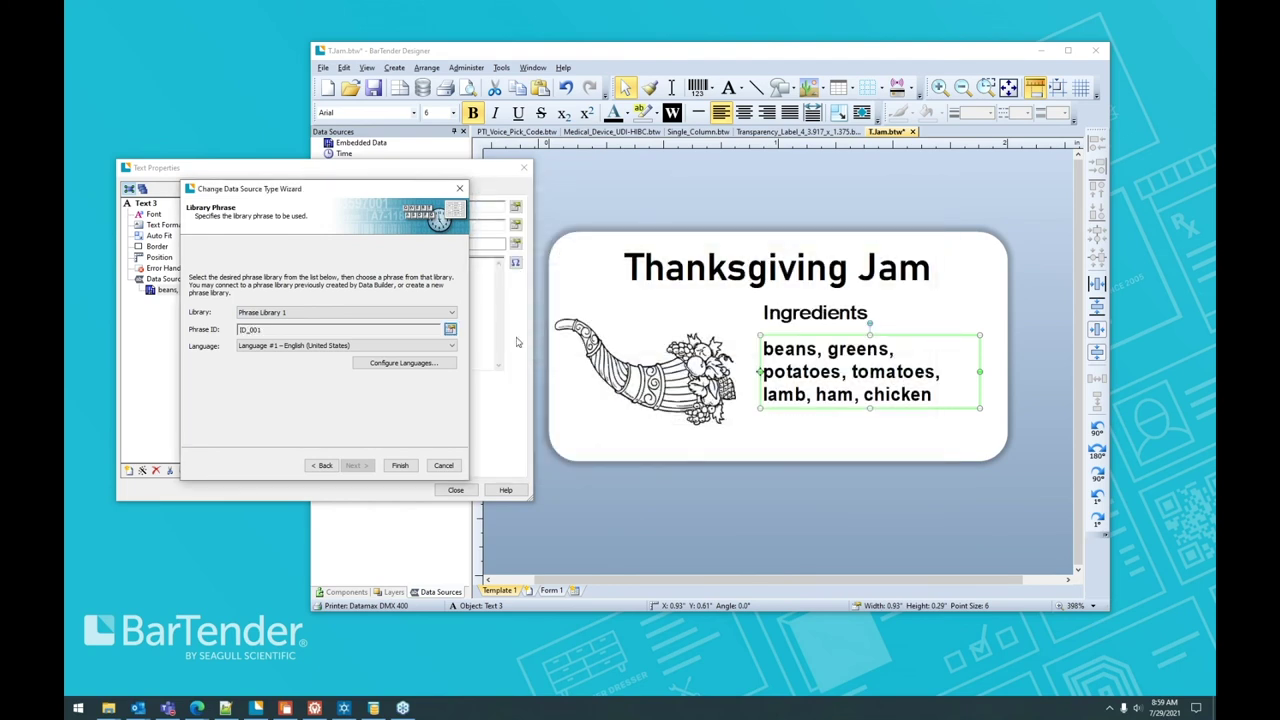
pyautogui.click(400, 465)
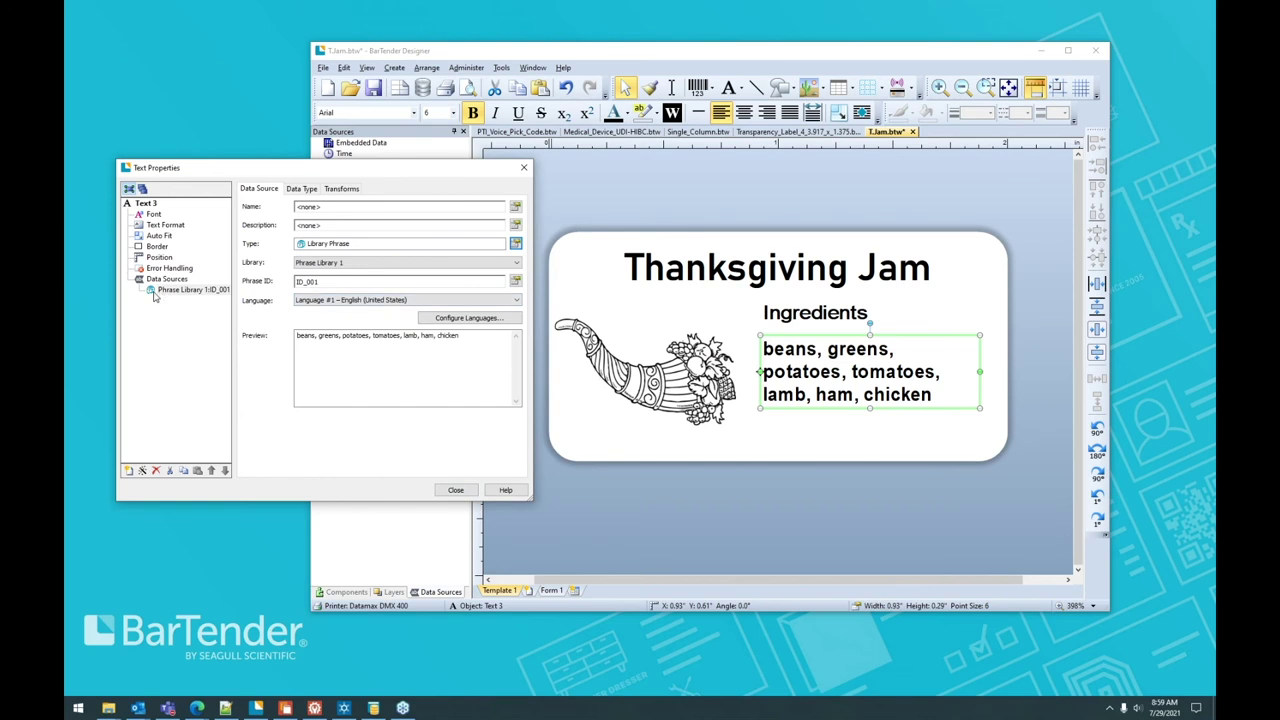
pyautogui.click(790, 300)
pyautogui.click(770, 240)
pyautogui.click(455, 489)
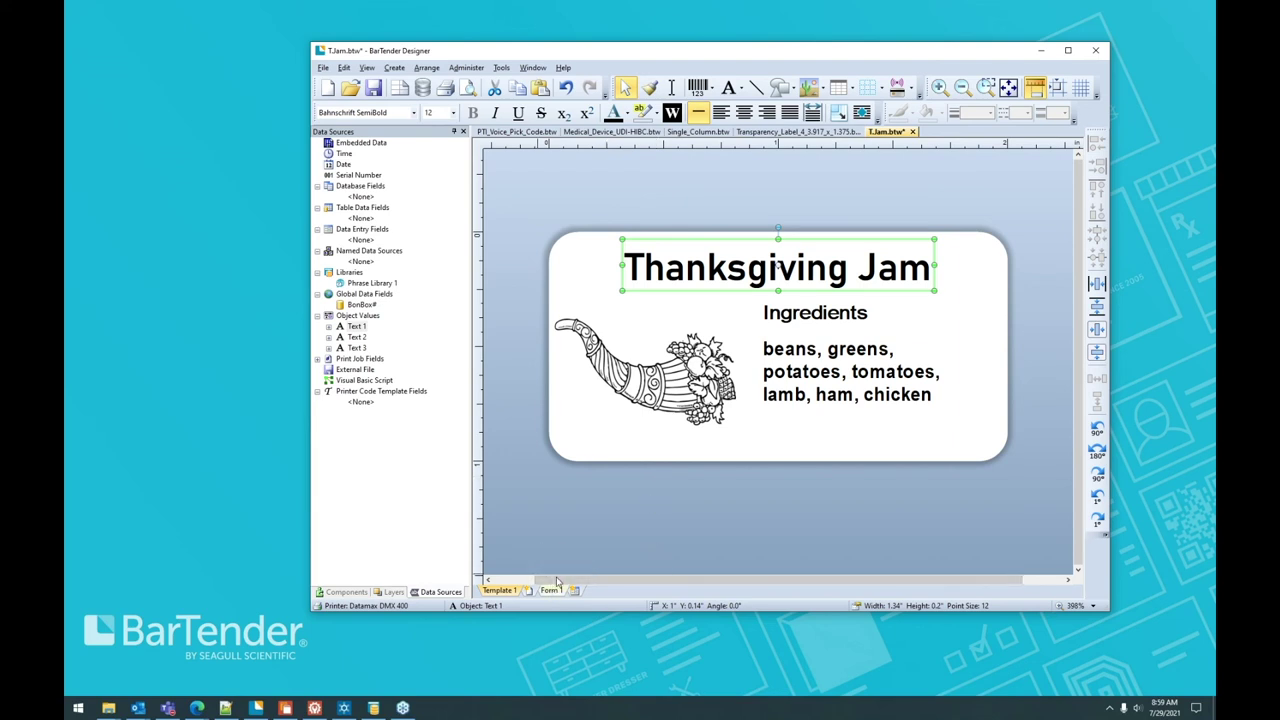
# - From the title's text properties, configure the document's English (United States) language entry for selection at print time
pyautogui.doubleClick(735, 239)
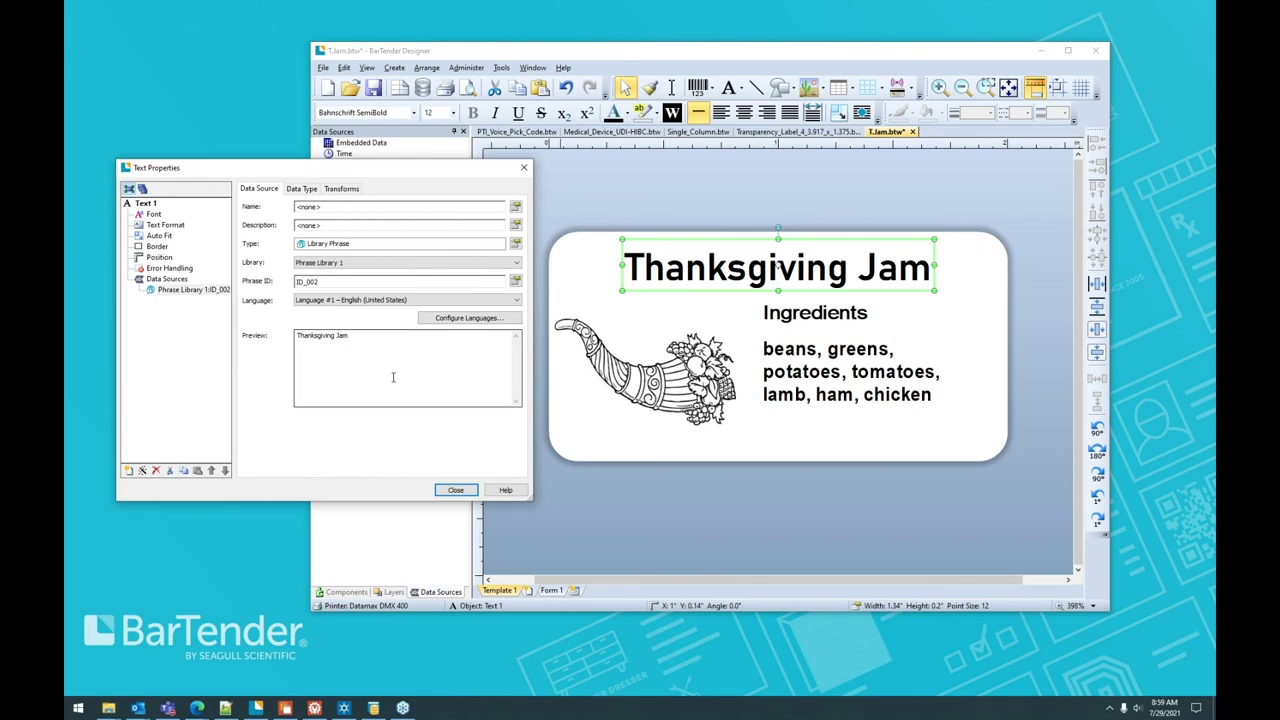
pyautogui.click(501, 317)
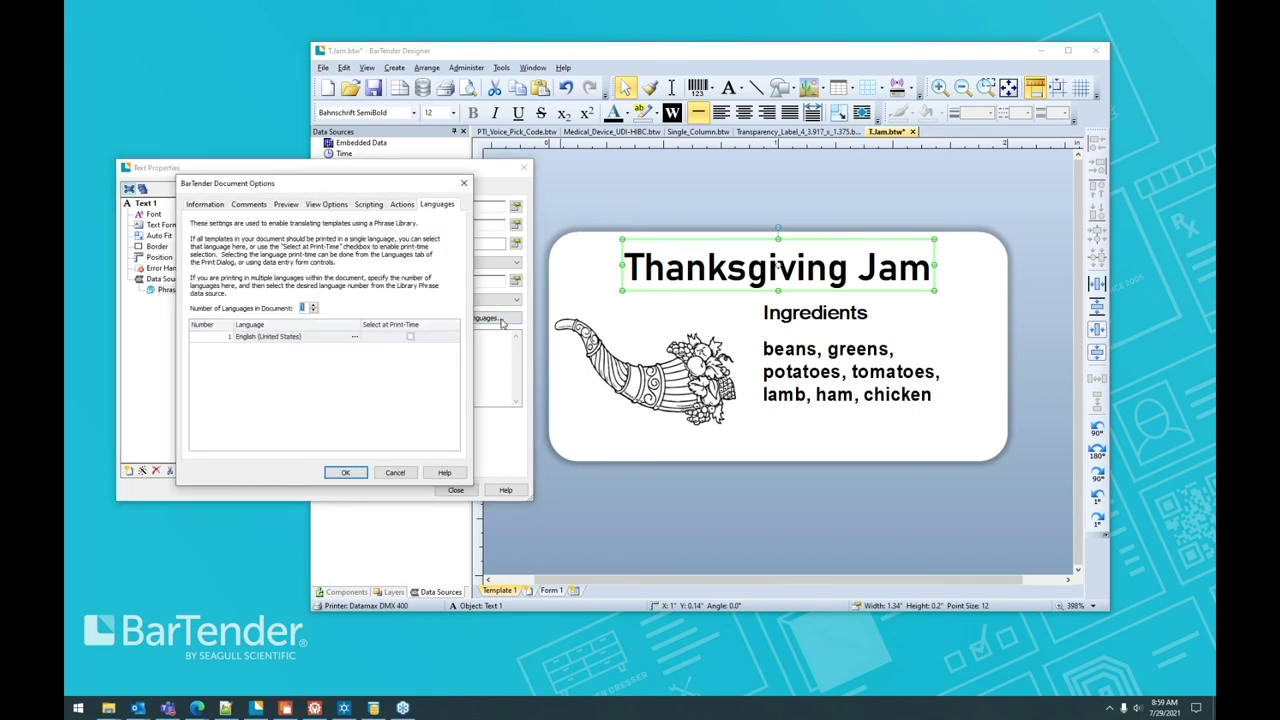
pyautogui.click(409, 338)
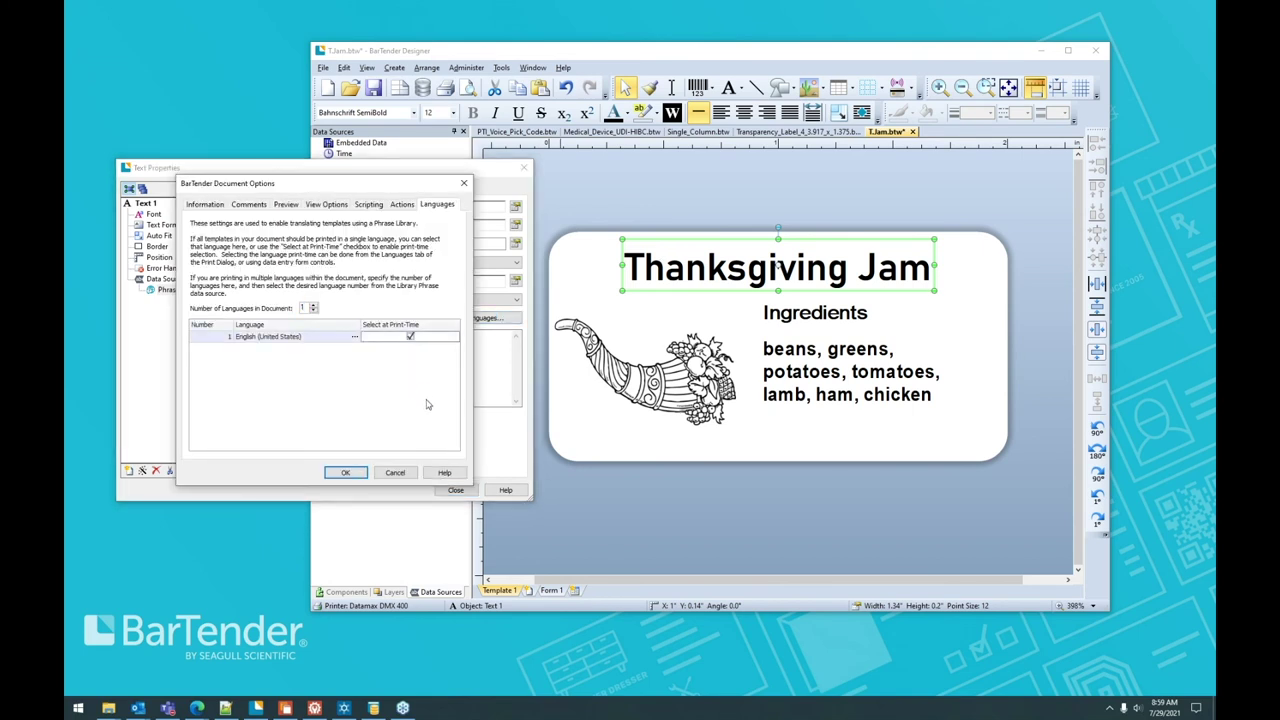
pyautogui.click(360, 476)
pyautogui.click(455, 489)
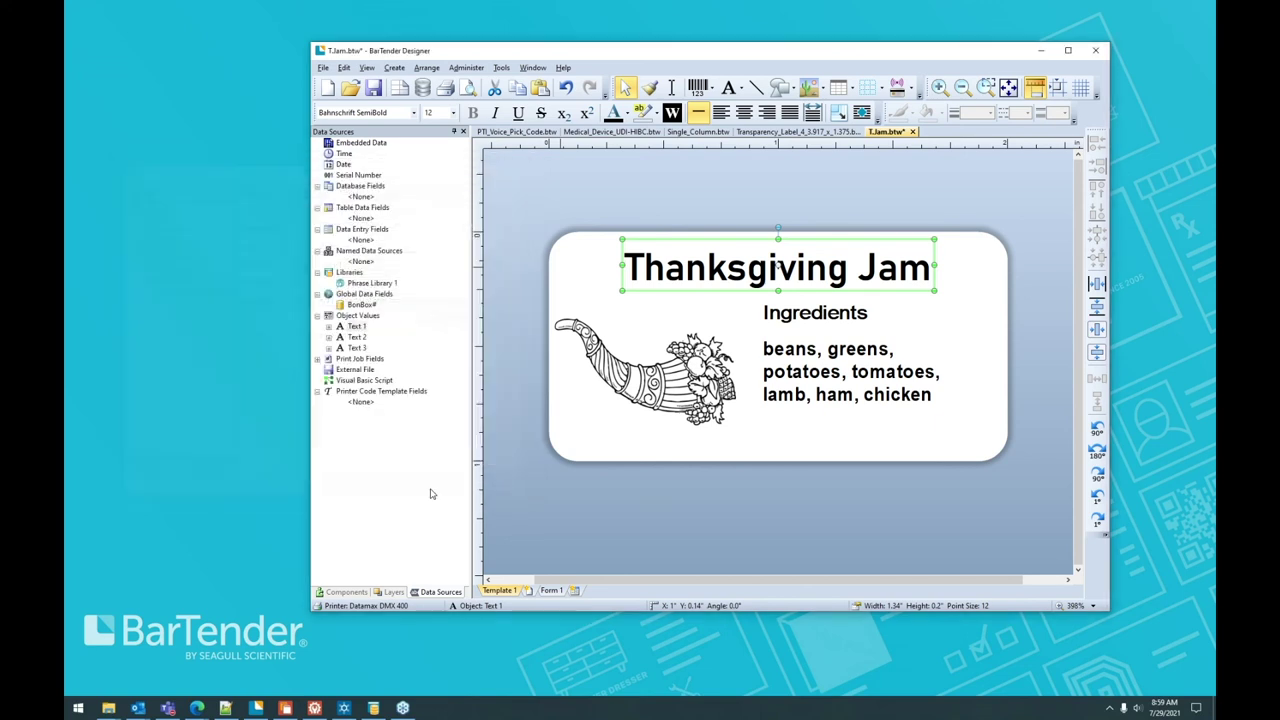
# - Add a dropdown list control to the middle of the blank data entry form, Form 1
pyautogui.click(551, 590)
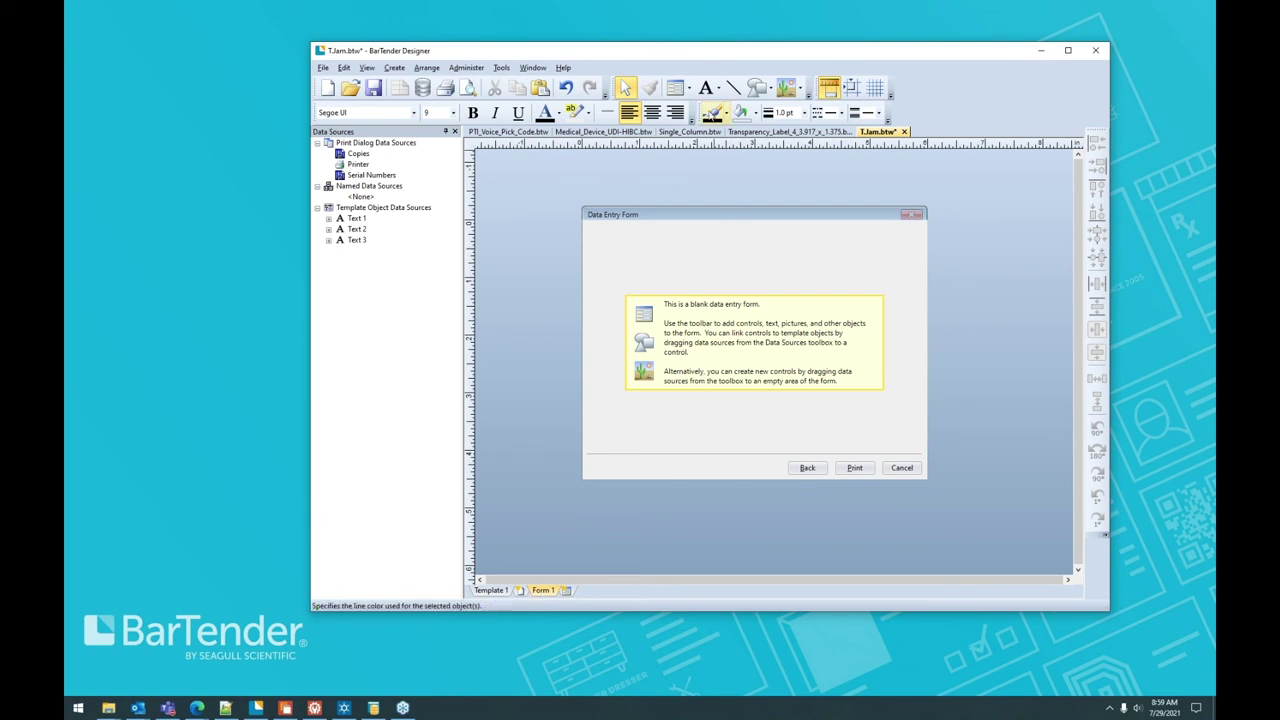
pyautogui.click(683, 91)
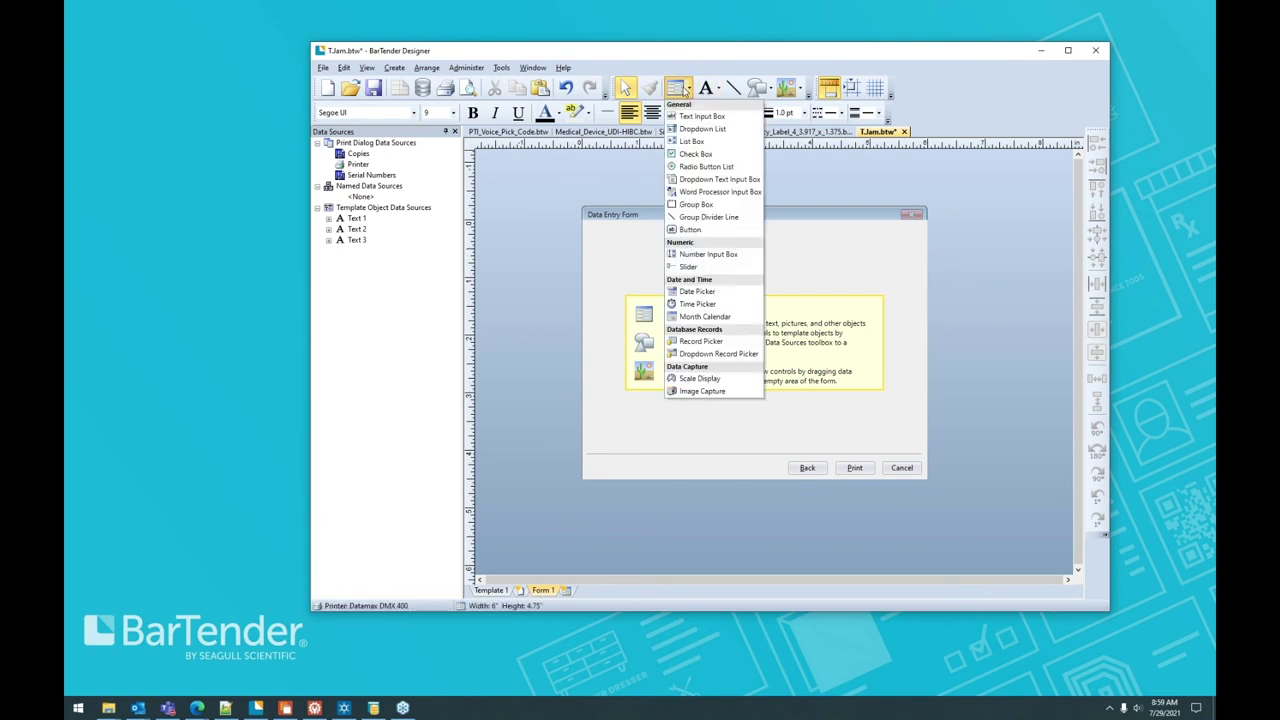
pyautogui.click(690, 129)
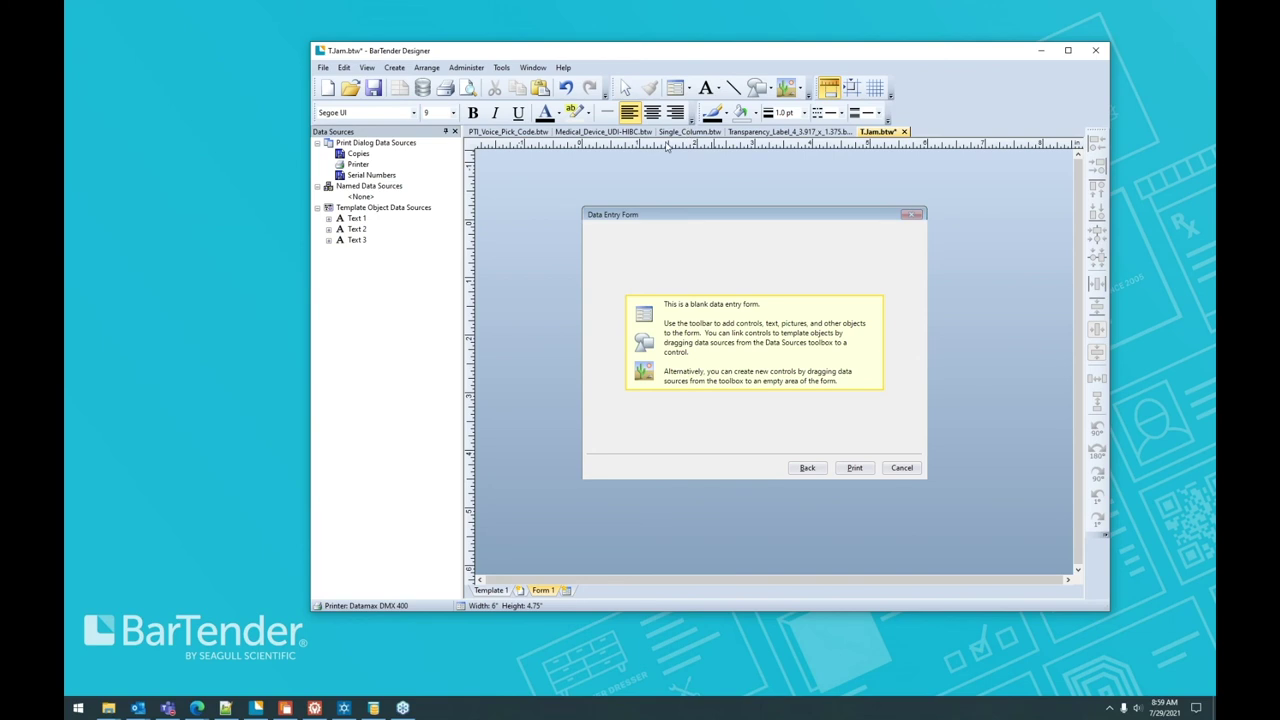
pyautogui.click(742, 336)
pyautogui.moveTo(764, 330); pyautogui.dragTo(755, 330)
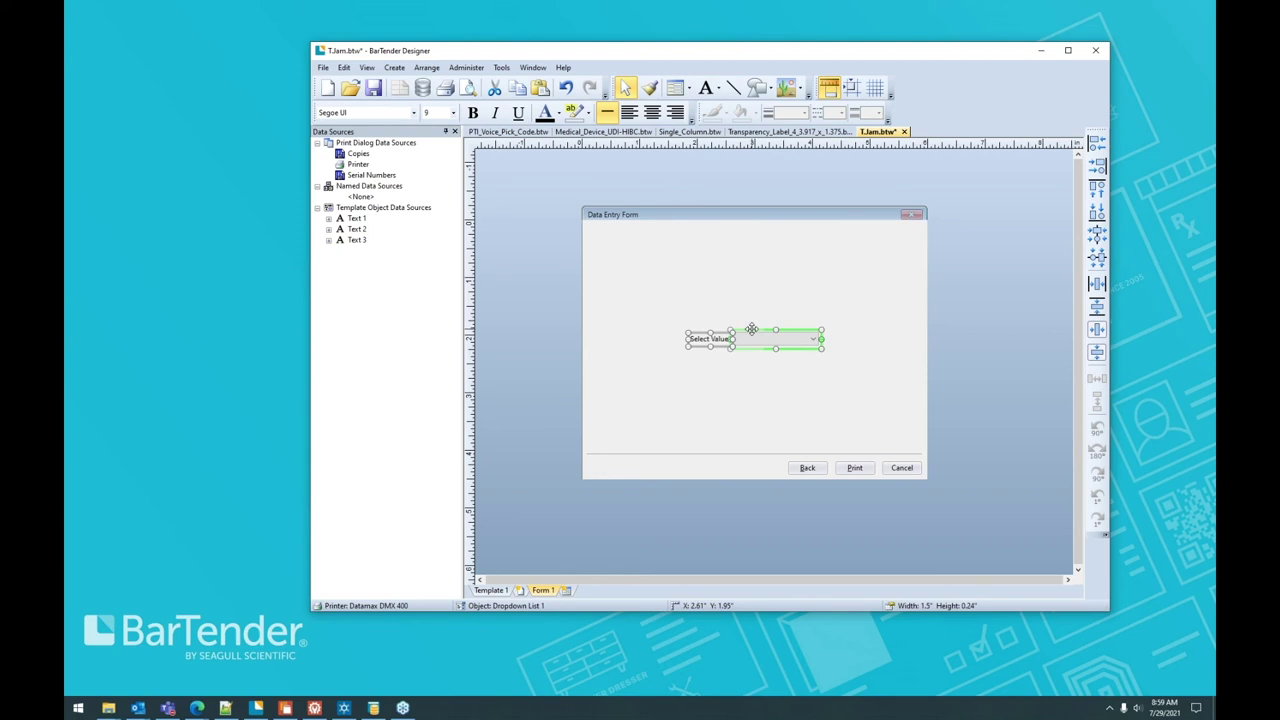
# - Link the form's dropdown list to the Language print dialog data source and close its properties
pyautogui.doubleClick(748, 330)
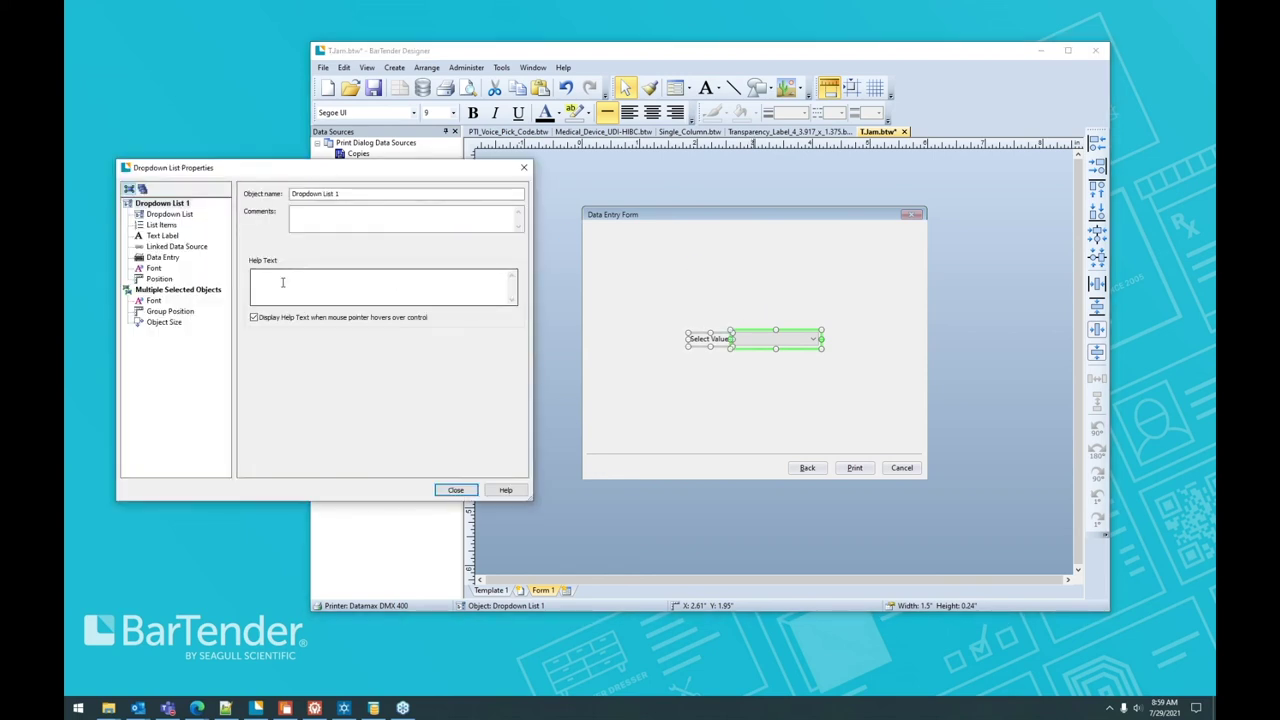
pyautogui.click(162, 248)
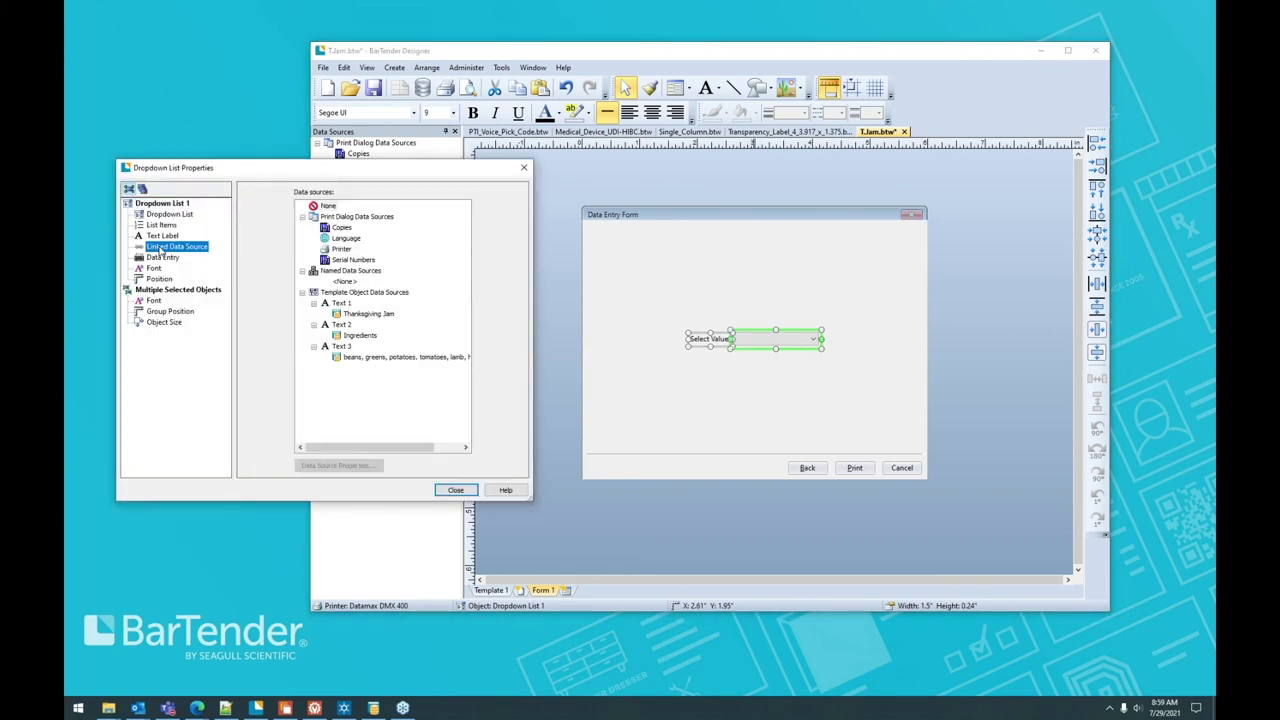
pyautogui.click(352, 241)
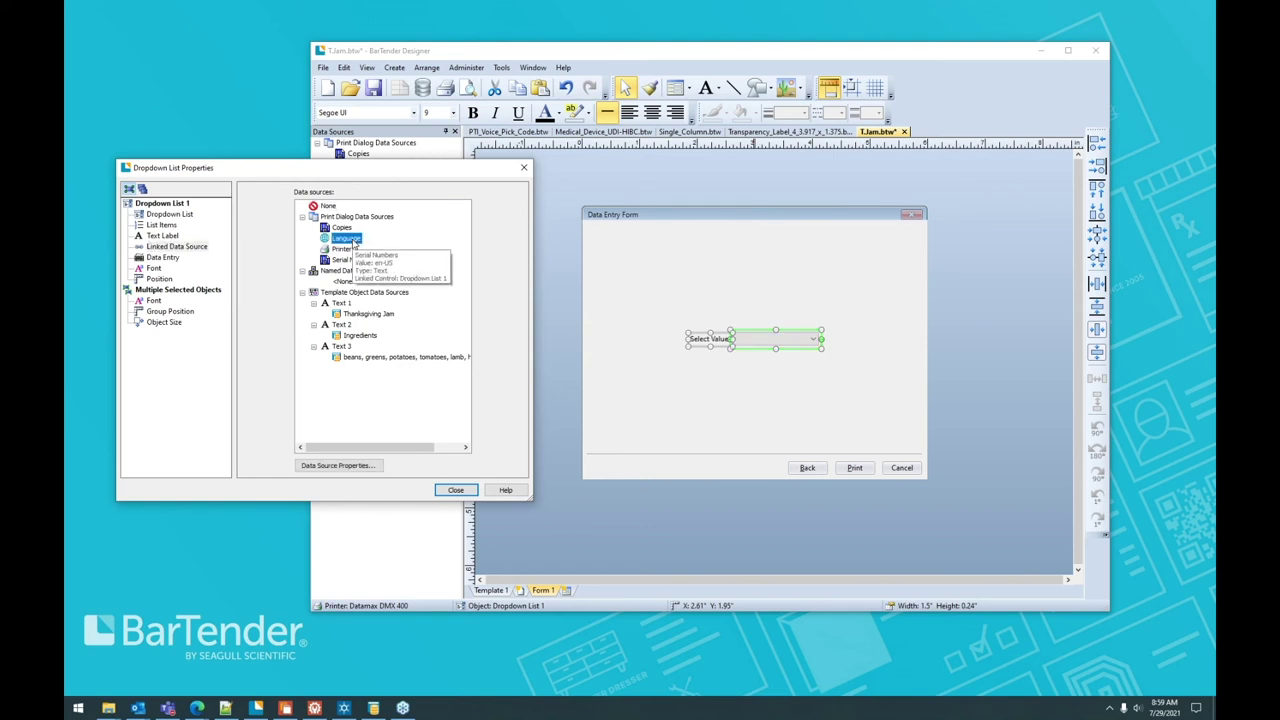
pyautogui.click(457, 490)
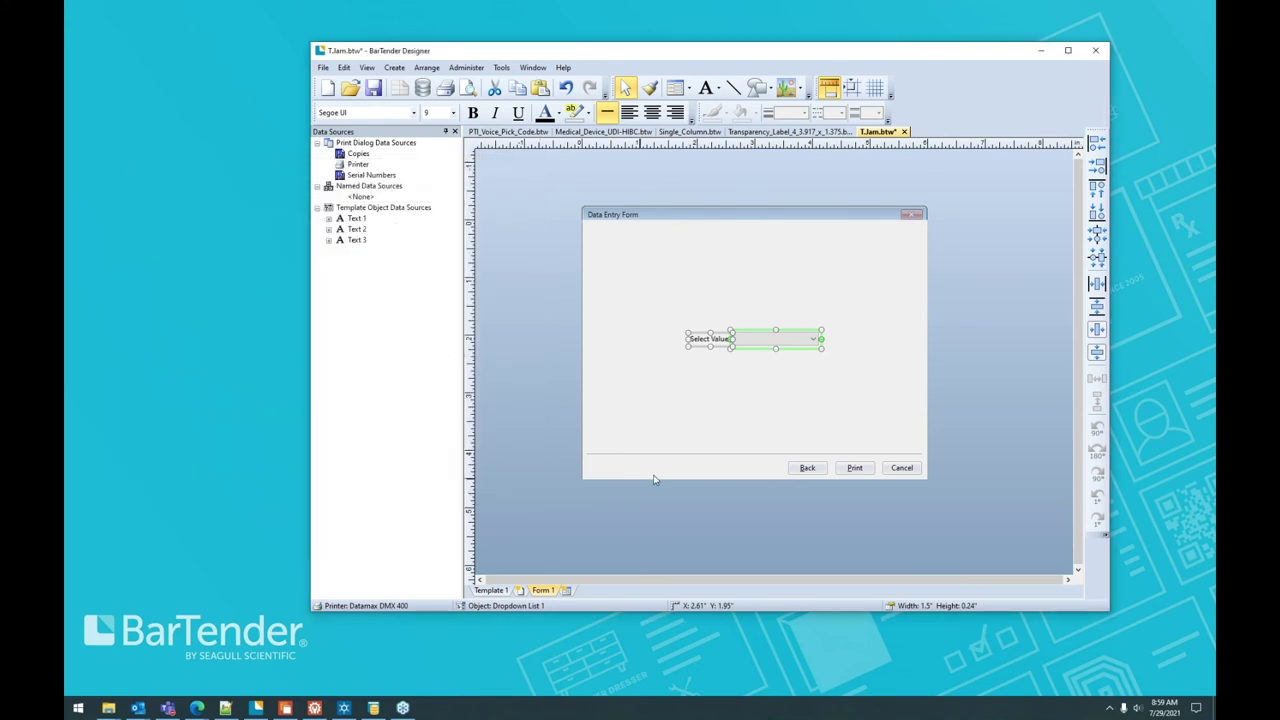
# - Preview the label template with German selected in the data entry form, then close the preview and deselect the title
pyautogui.click(490, 590)
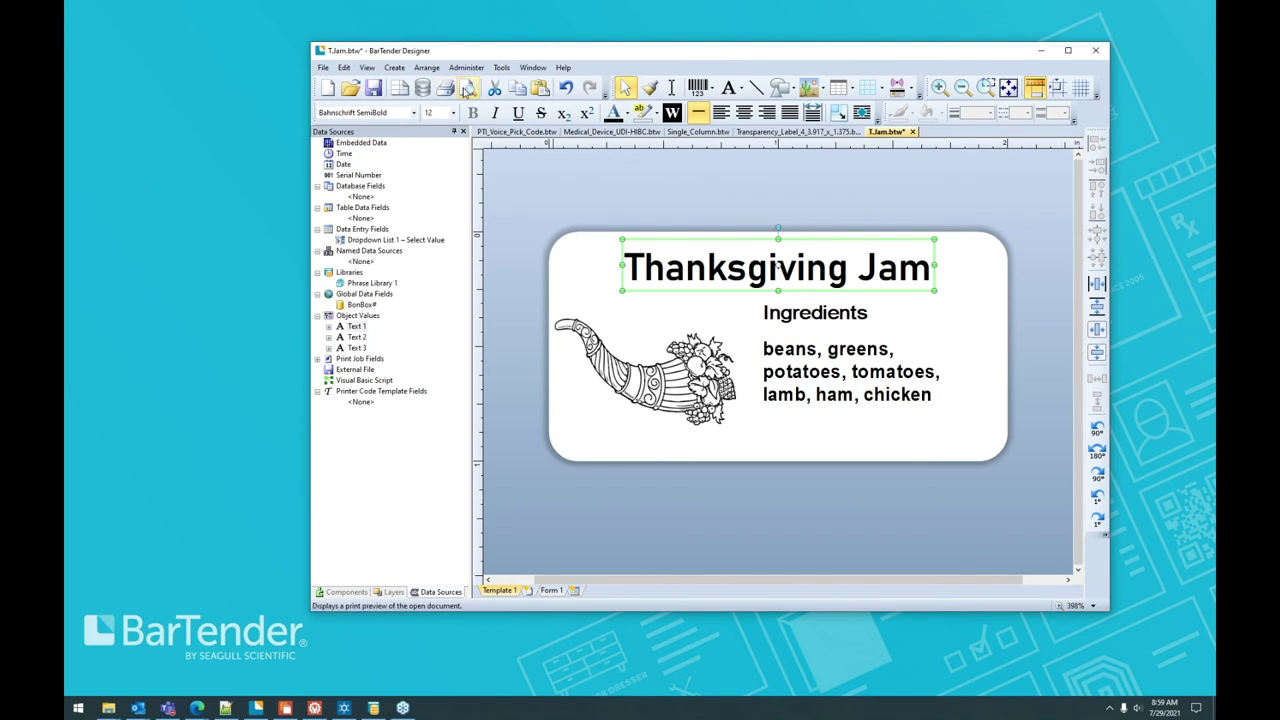
pyautogui.click(466, 88)
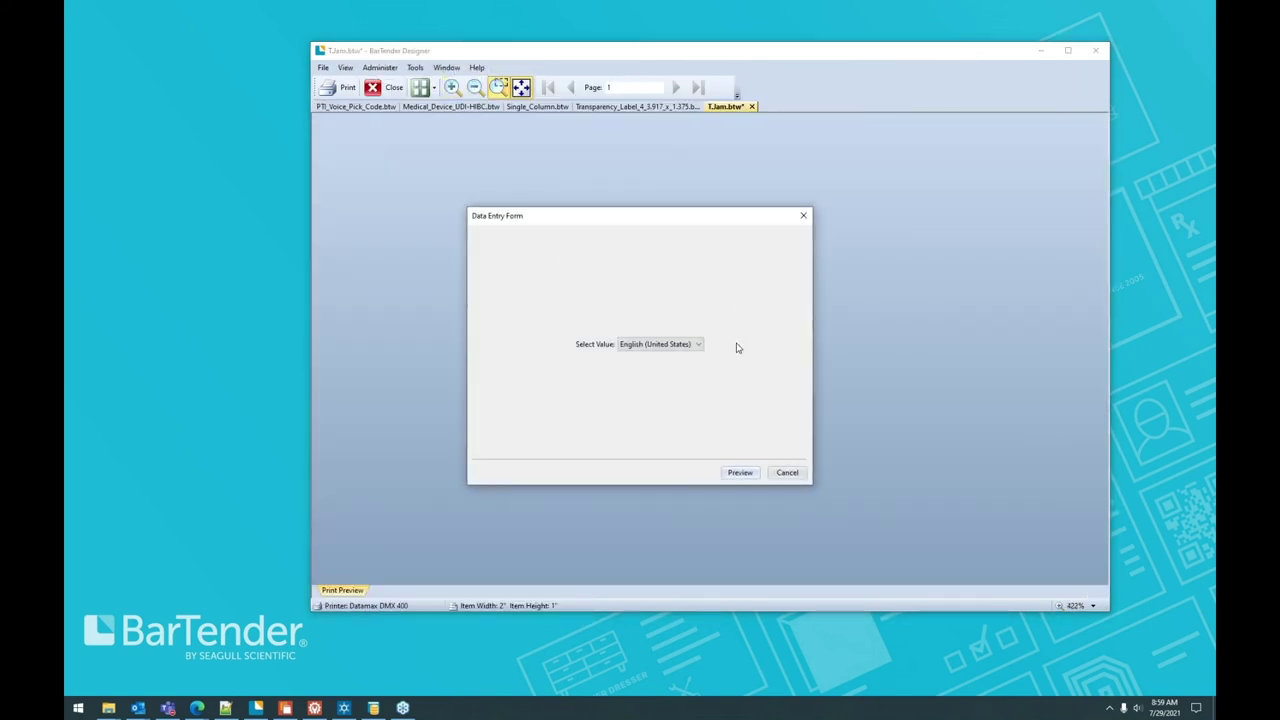
pyautogui.click(700, 345)
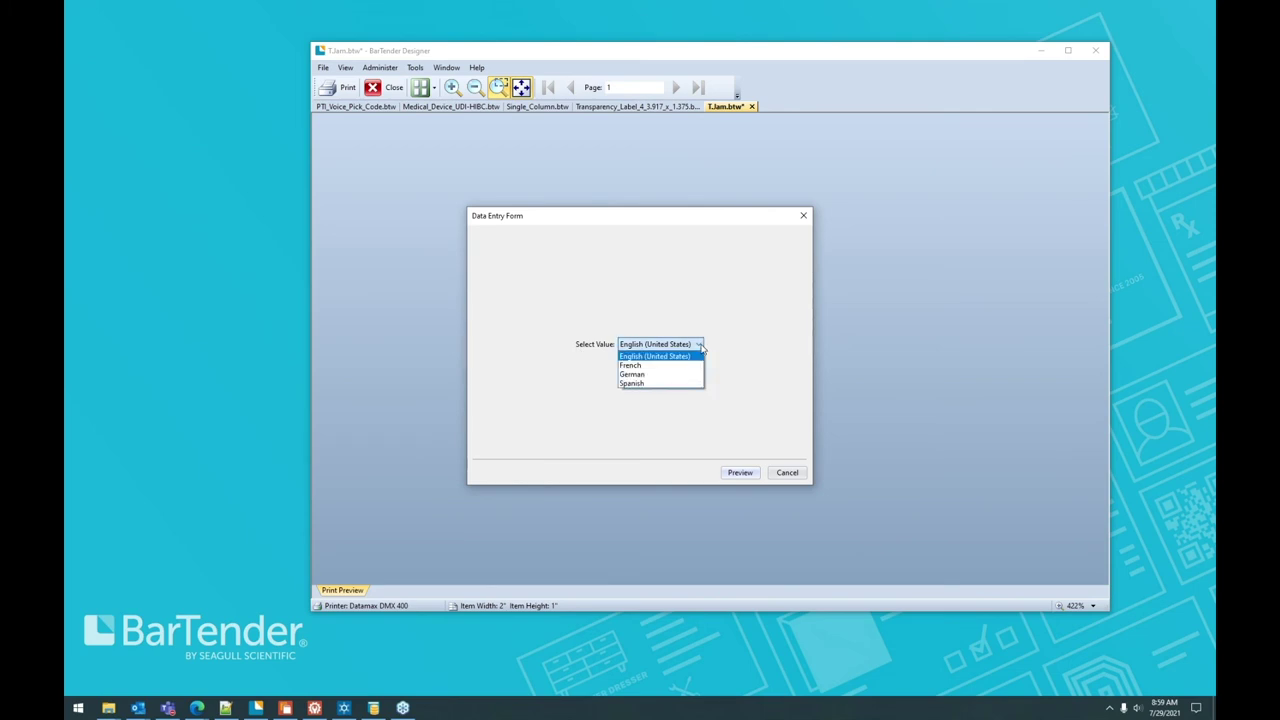
pyautogui.click(651, 374)
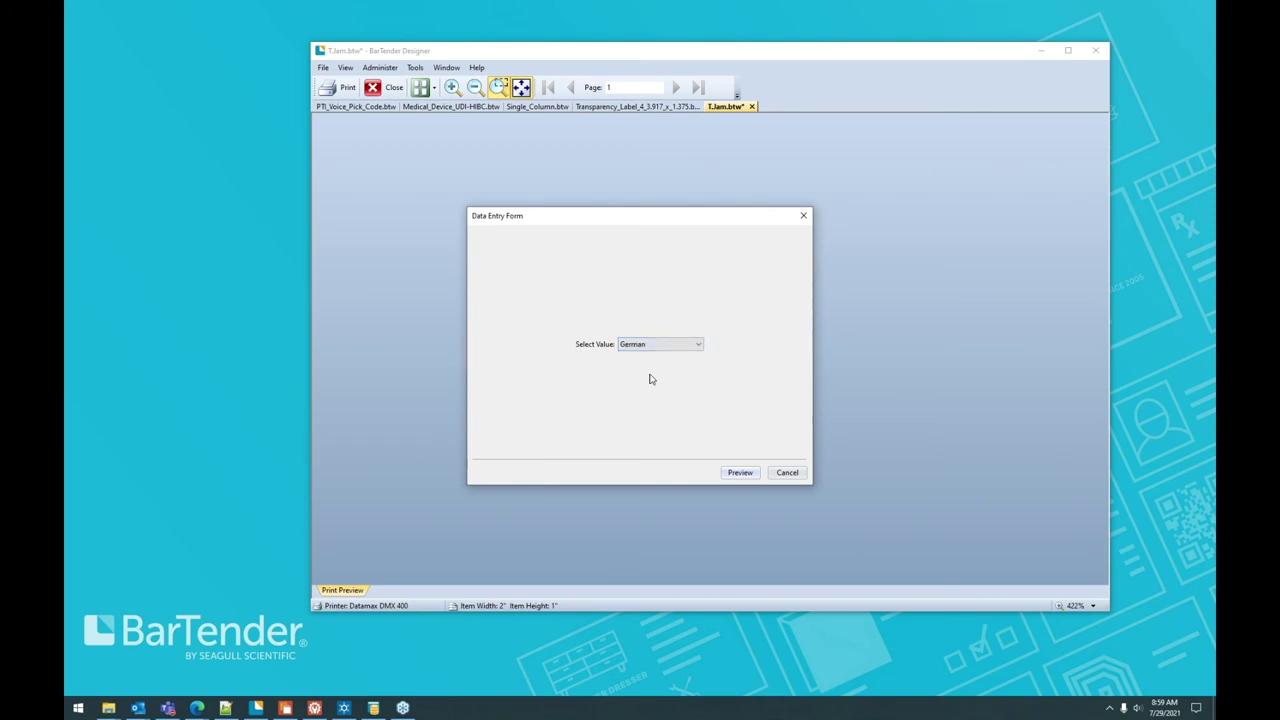
pyautogui.click(741, 474)
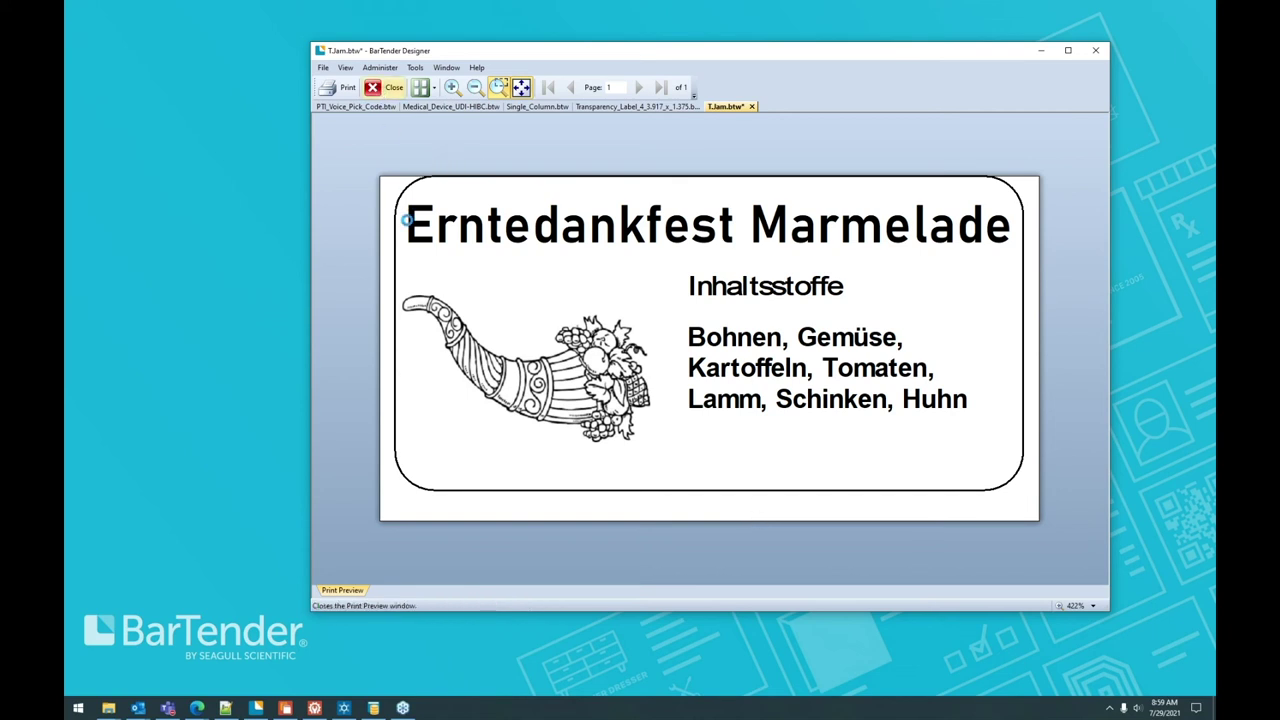
pyautogui.press('Escape')
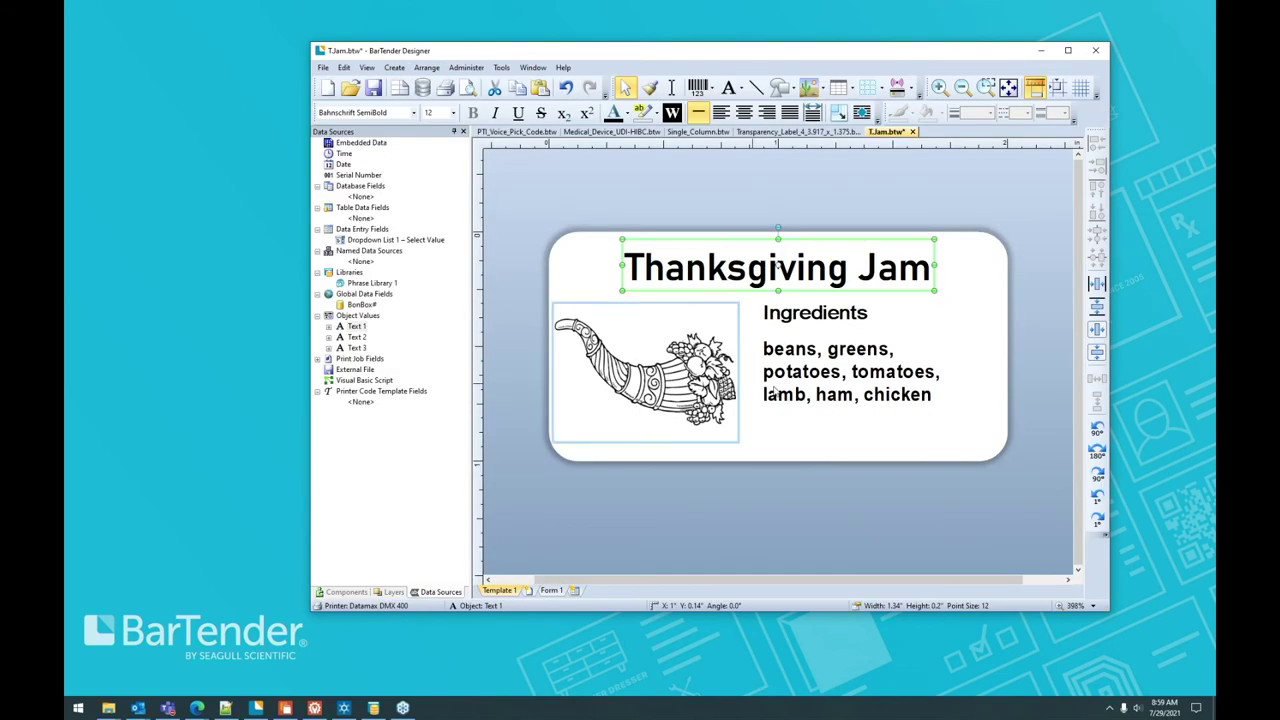
pyautogui.click(872, 490)
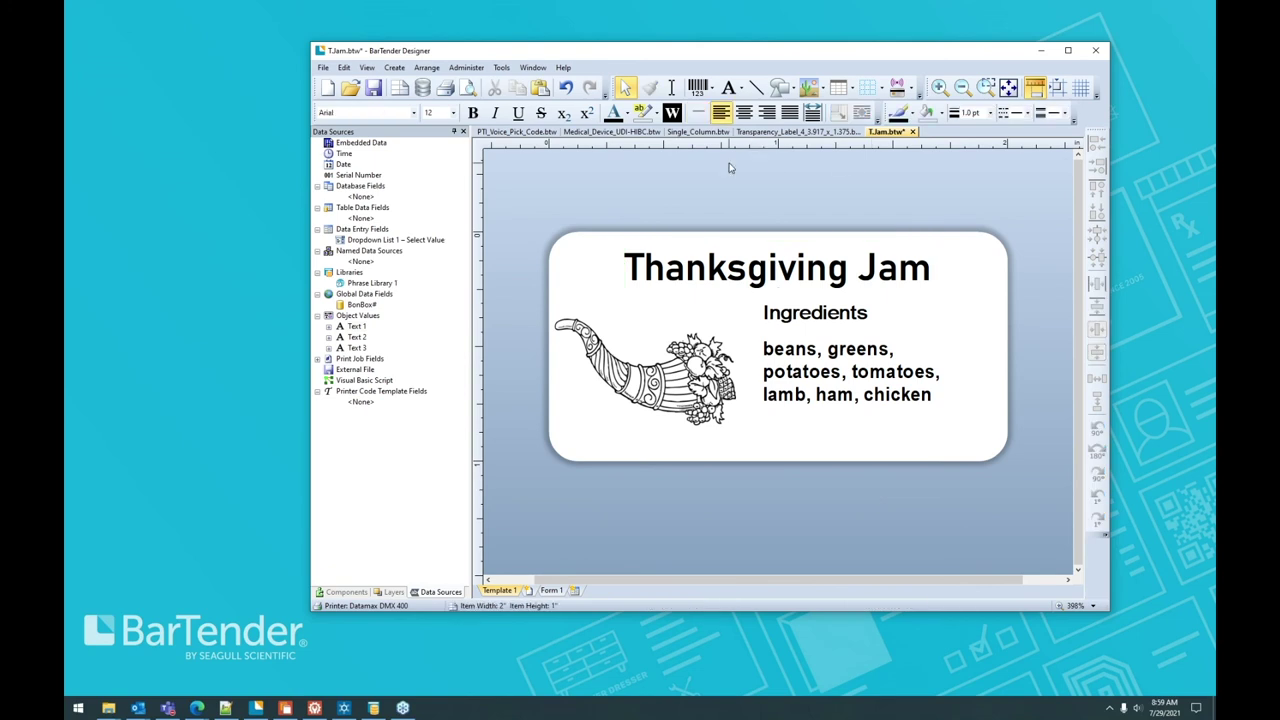
# - Set the program's interface language to Deutsch in the user preferences' regional settings
pyautogui.click(505, 67)
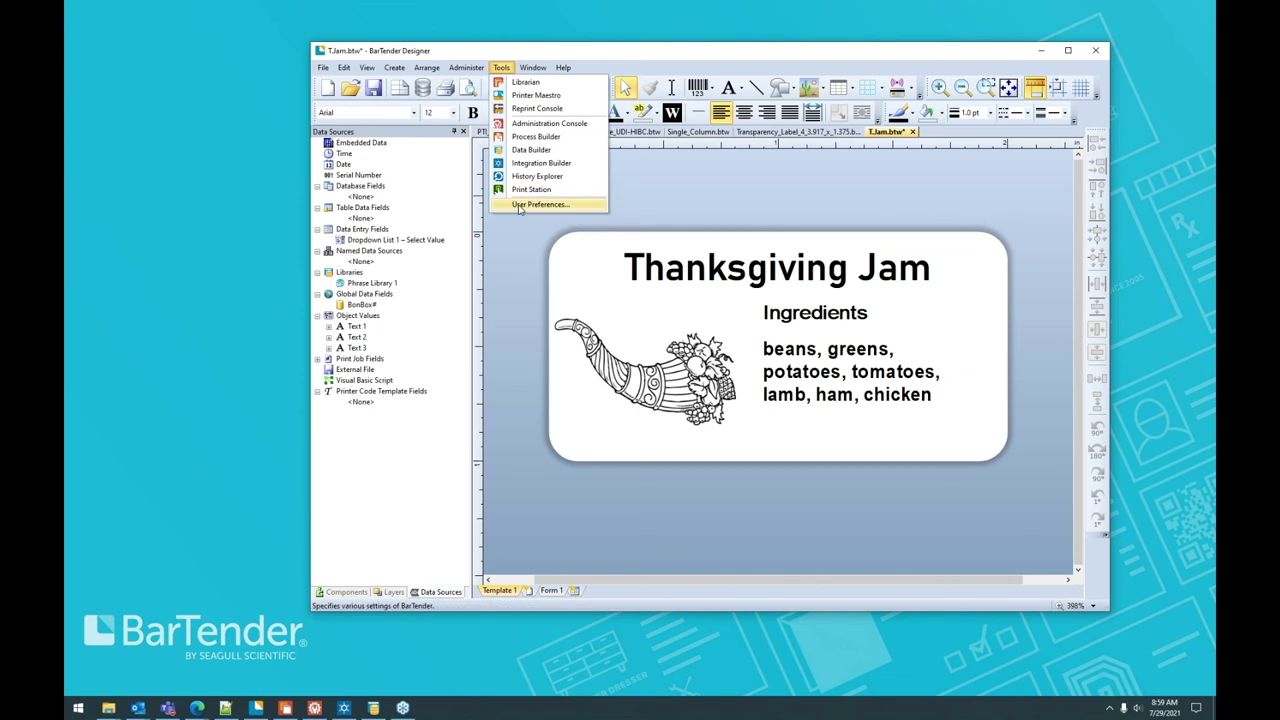
pyautogui.click(576, 208)
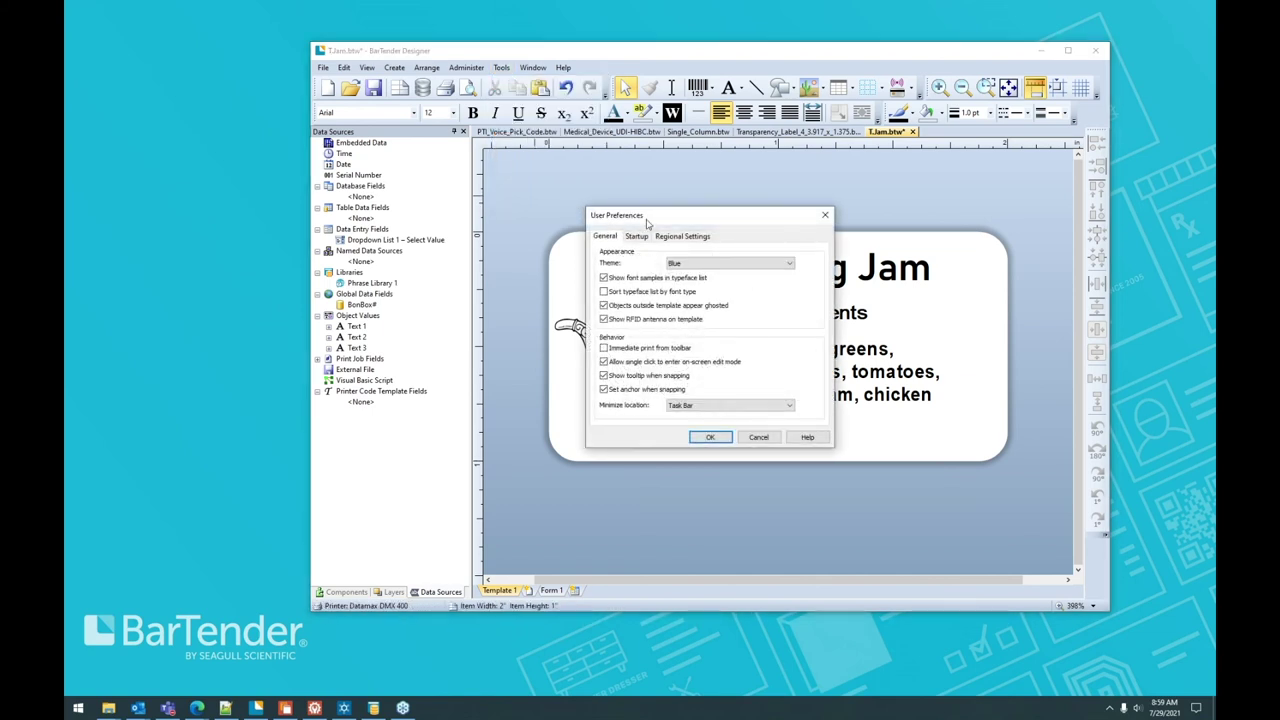
pyautogui.click(686, 237)
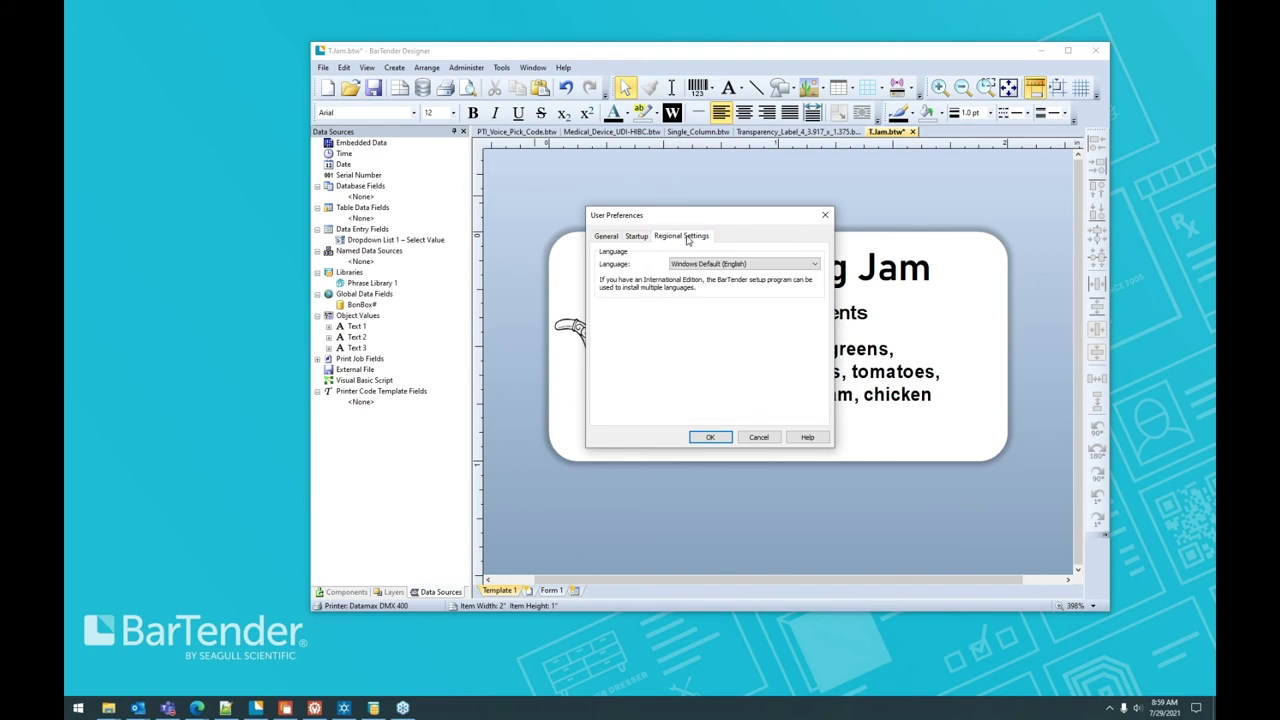
pyautogui.click(815, 264)
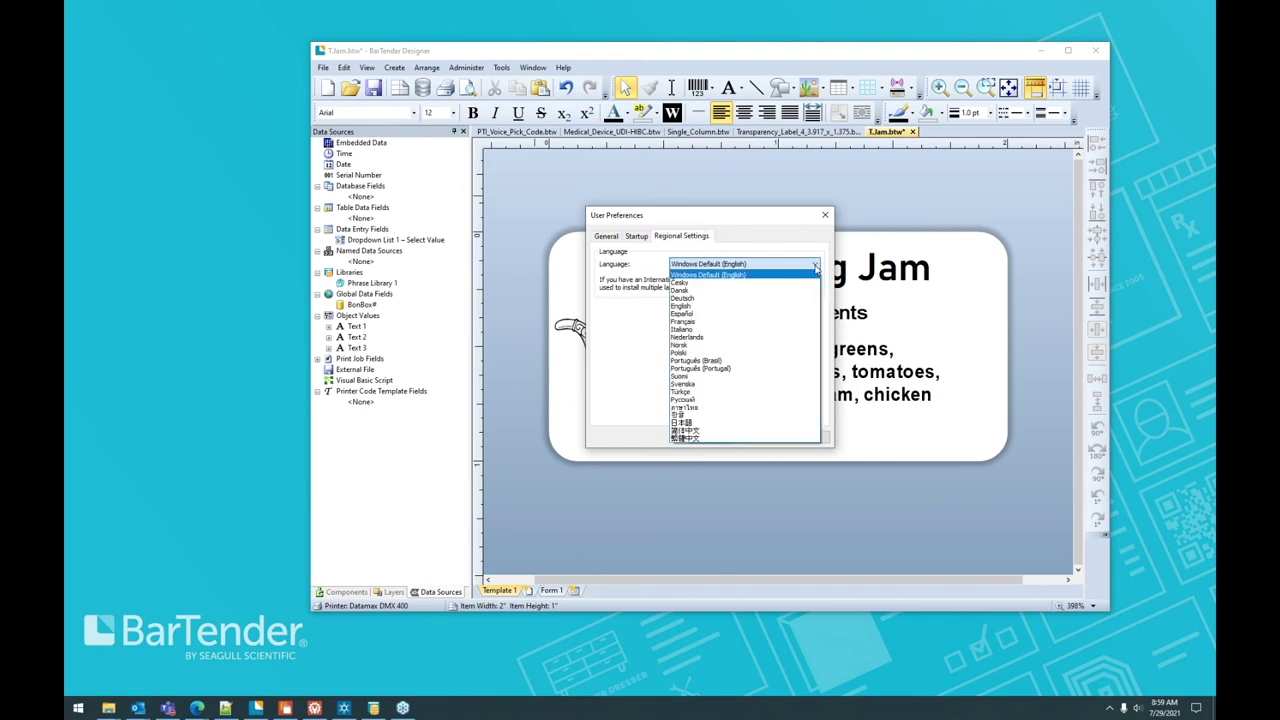
pyautogui.click(723, 302)
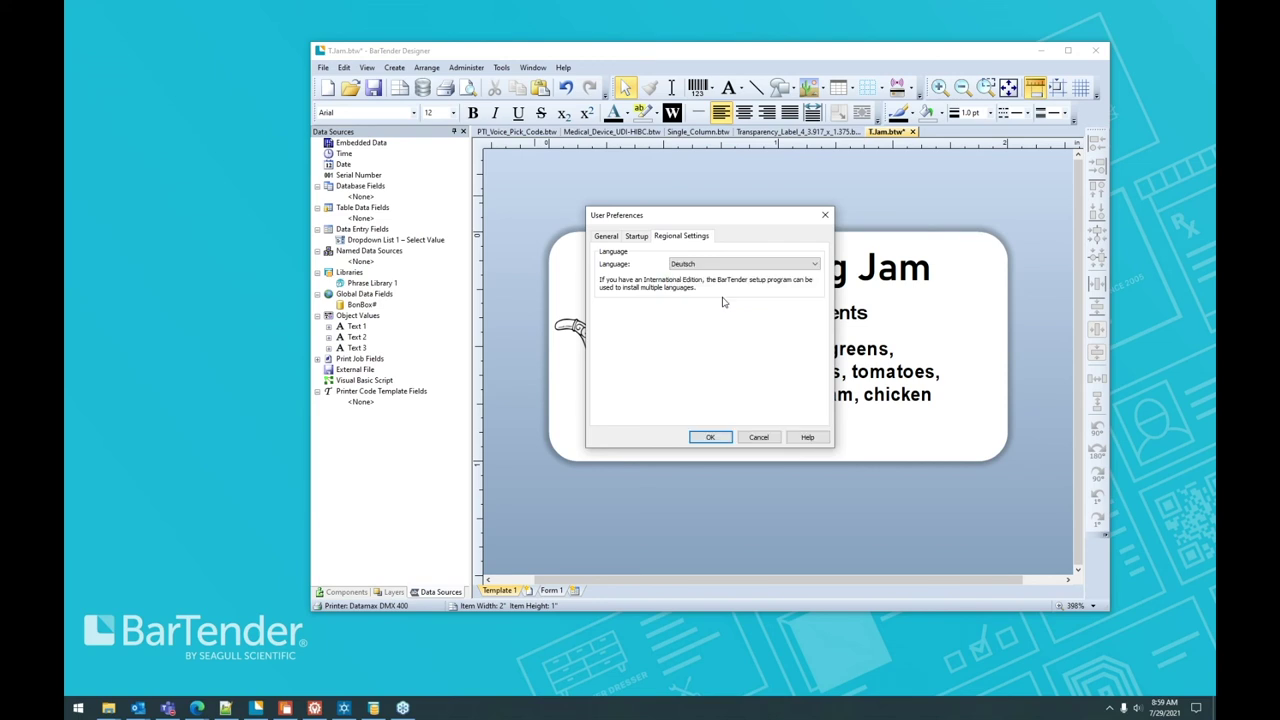
pyautogui.click(708, 435)
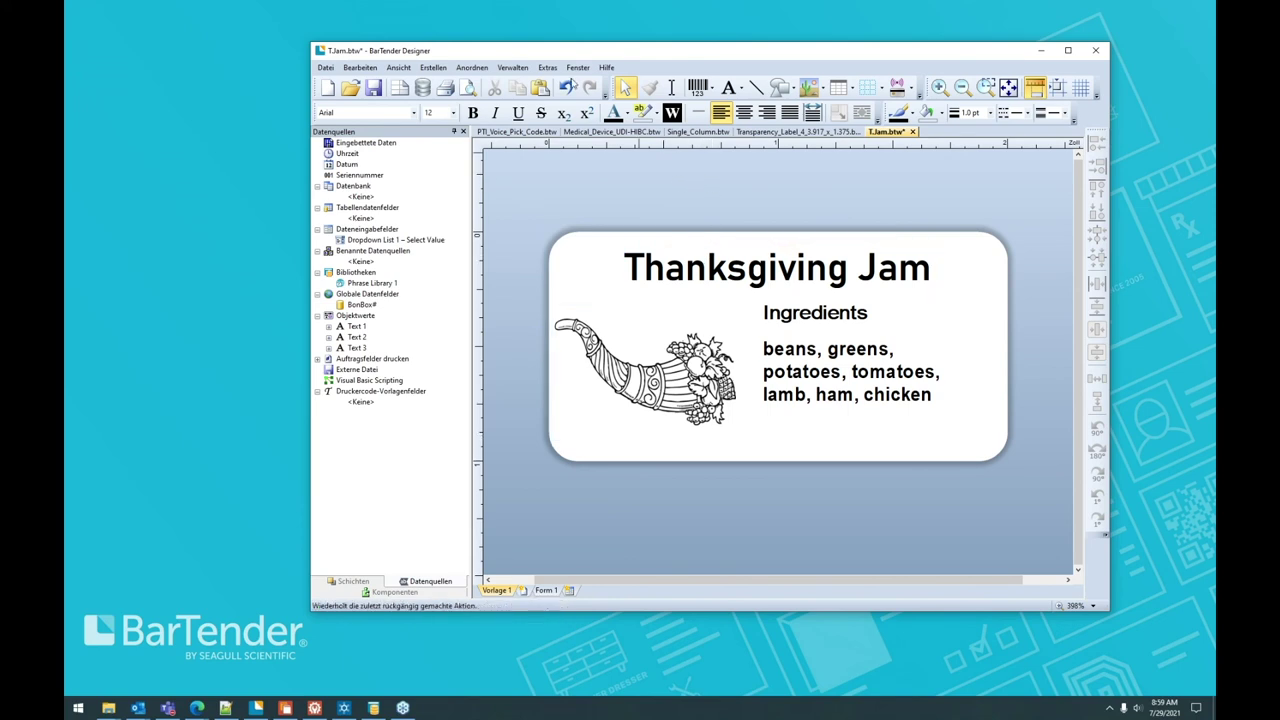
# - Return the interface language to the Windows default (English) in the user preferences
pyautogui.click(547, 67)
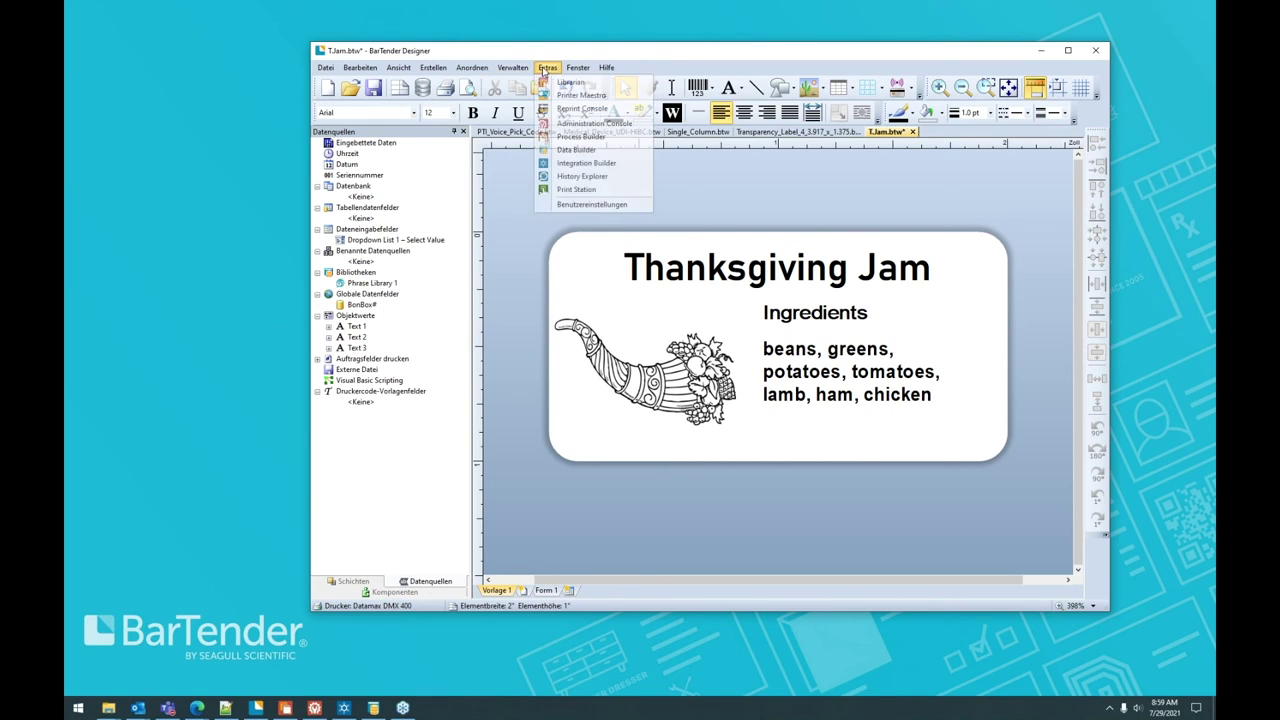
pyautogui.click(585, 206)
pyautogui.click(793, 266)
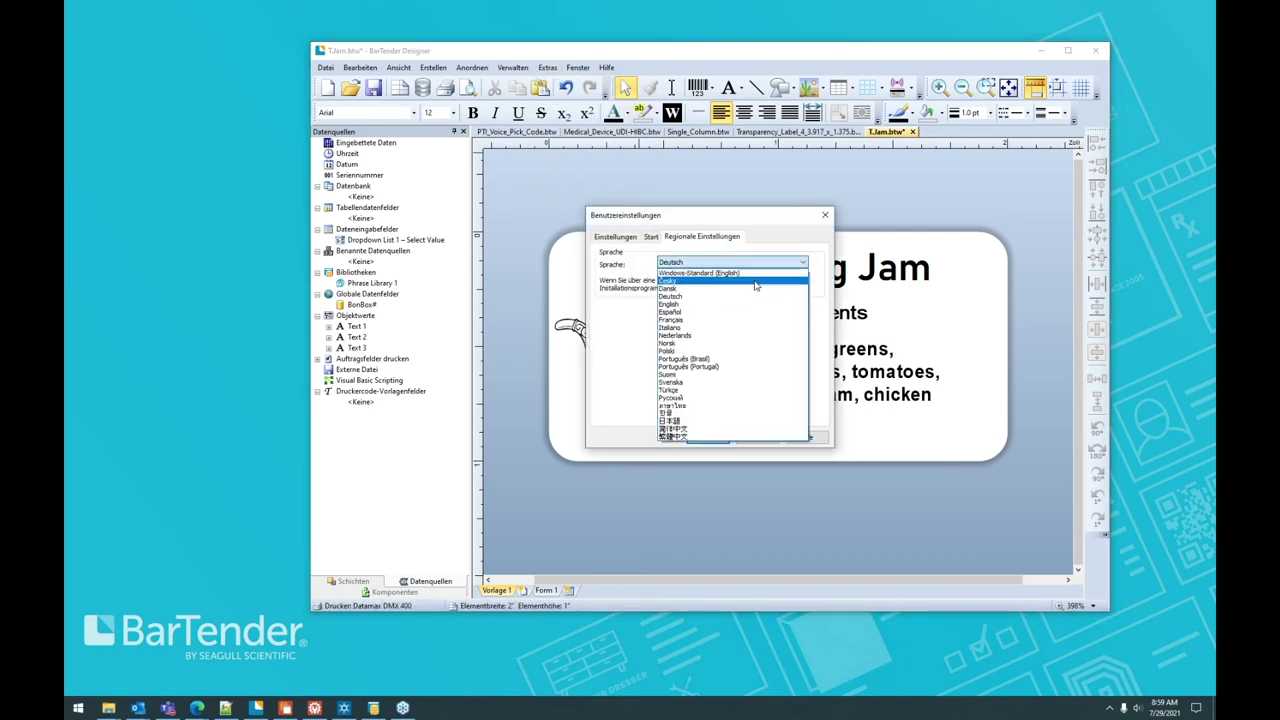
pyautogui.click(750, 275)
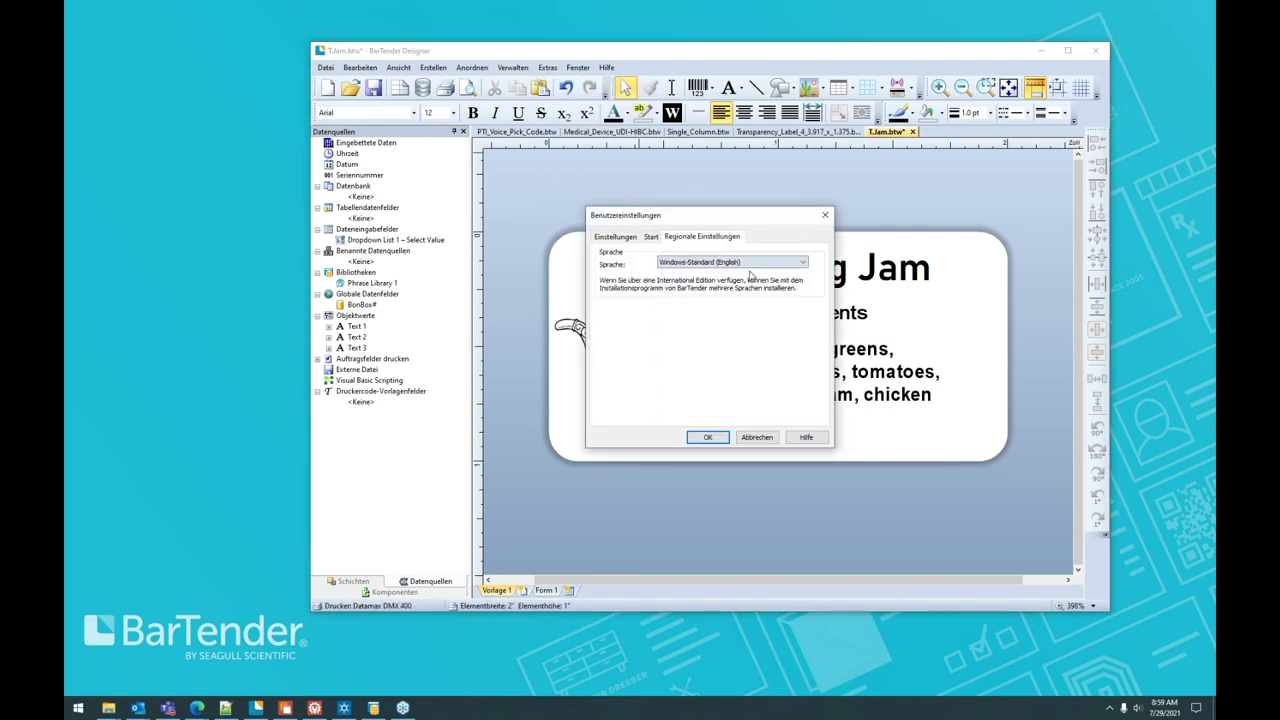
pyautogui.click(707, 438)
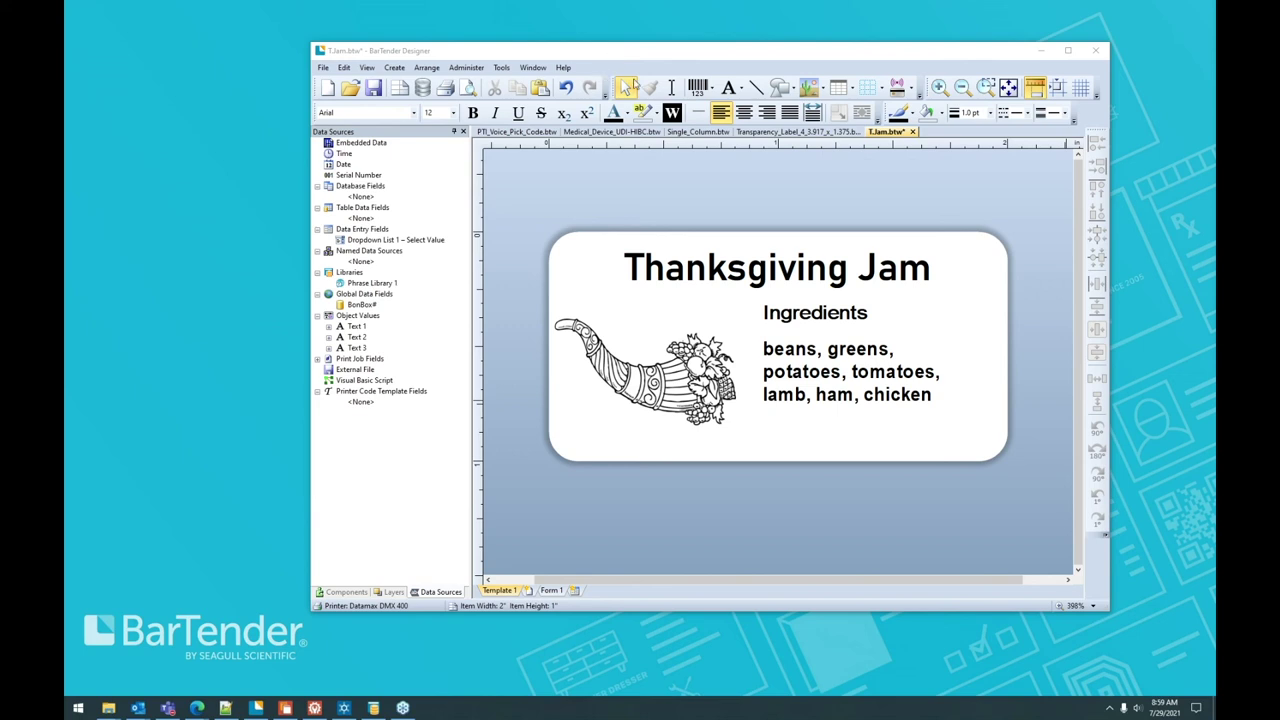
# - Save the label document, then save it into Librarian over the existing T.Jam.btw file
pyautogui.click(1039, 52)
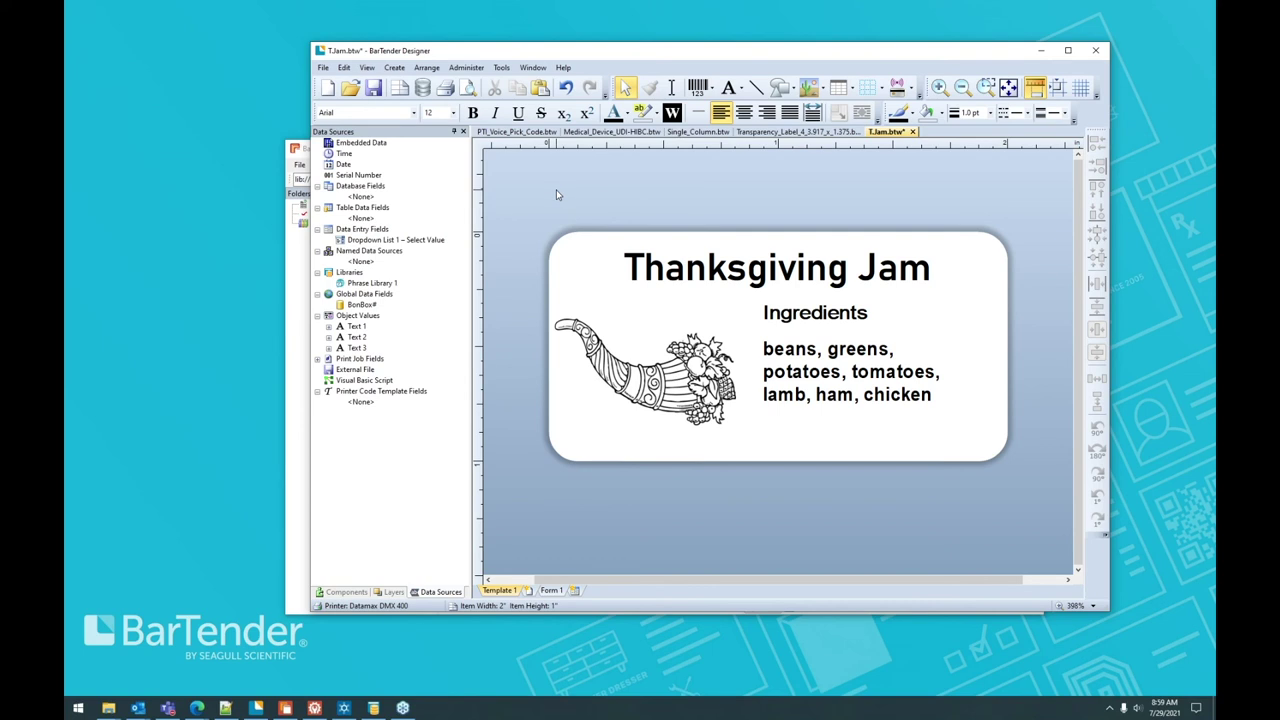
pyautogui.hotkey('ctrl', 's')
pyautogui.click(326, 70)
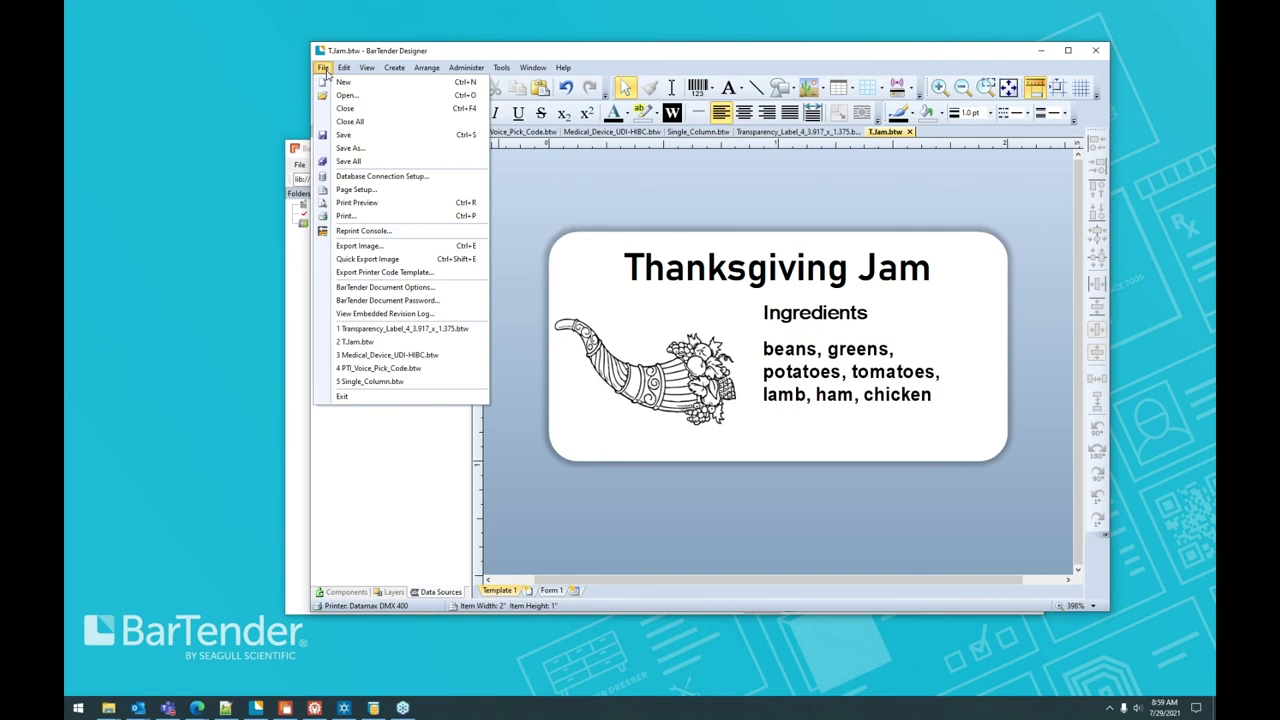
pyautogui.click(352, 149)
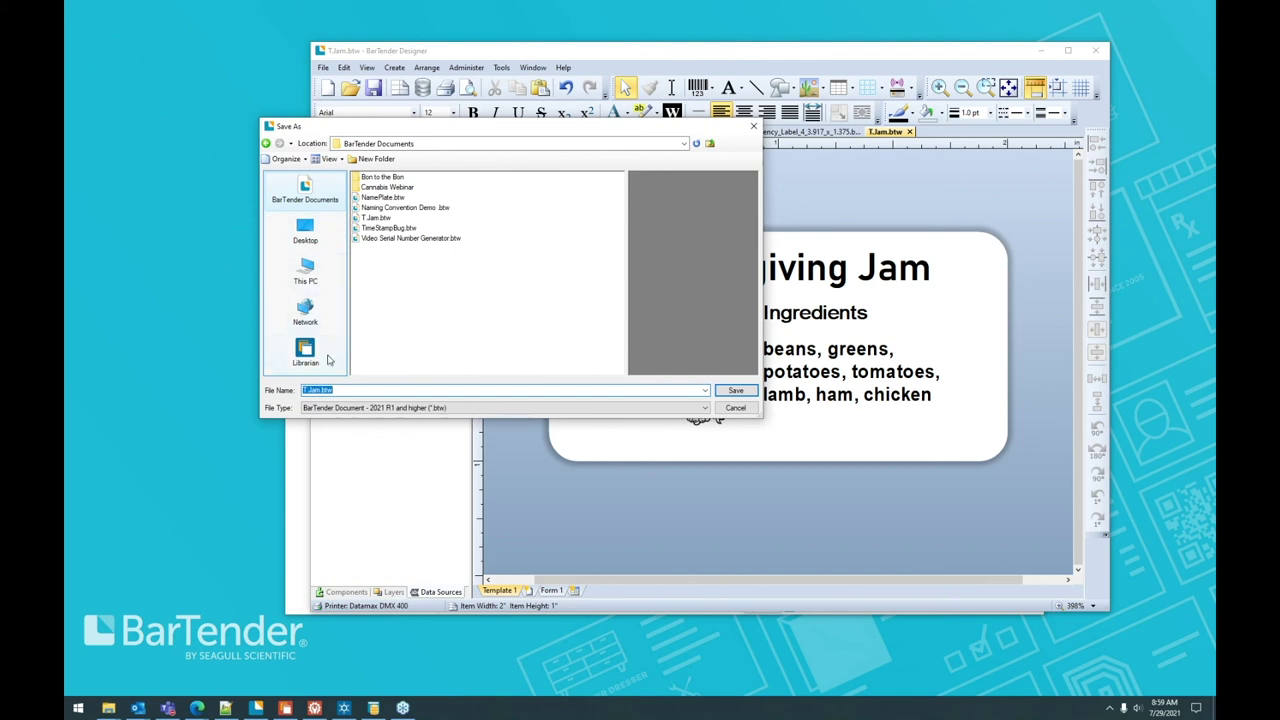
pyautogui.click(330, 358)
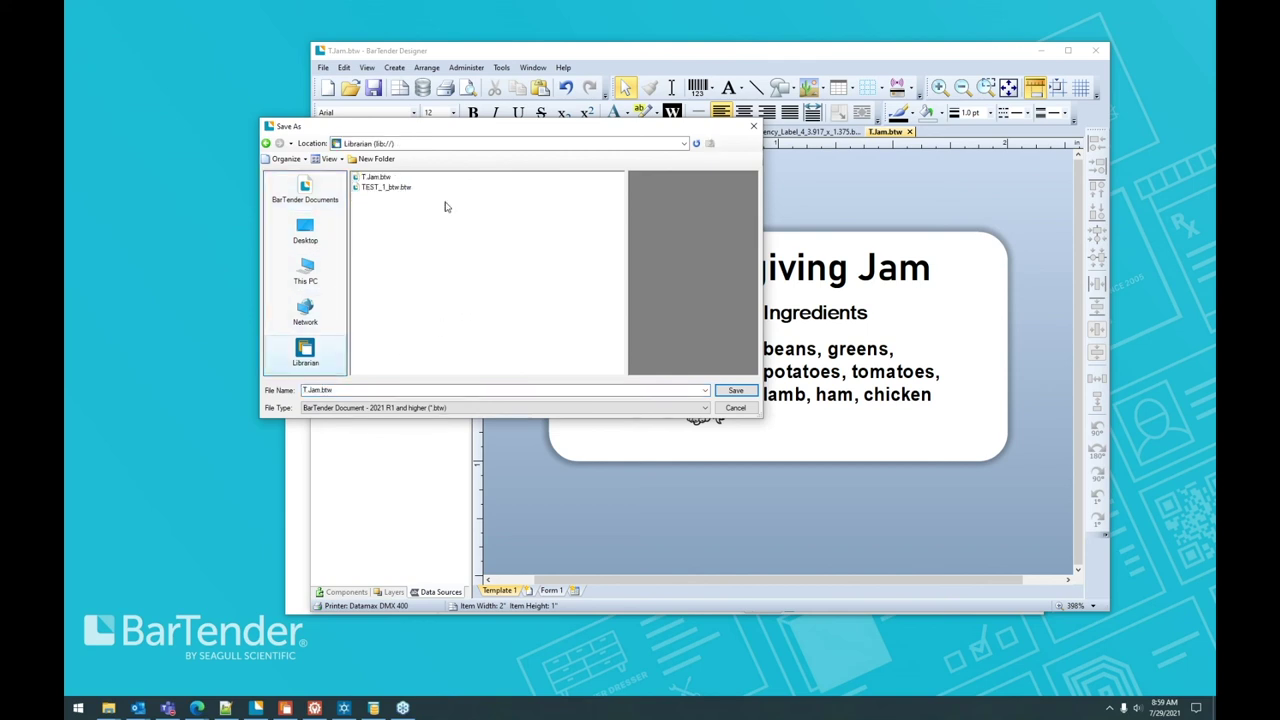
pyautogui.click(354, 143)
pyautogui.click(360, 178)
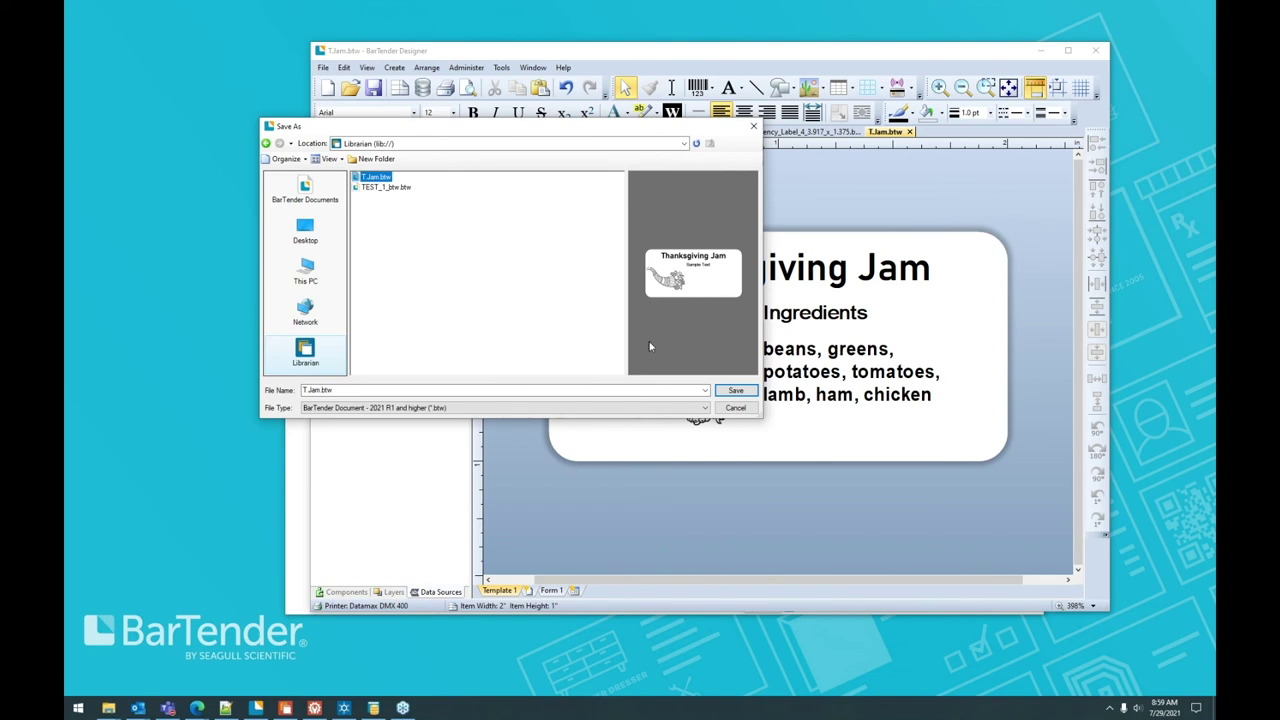
pyautogui.click(746, 394)
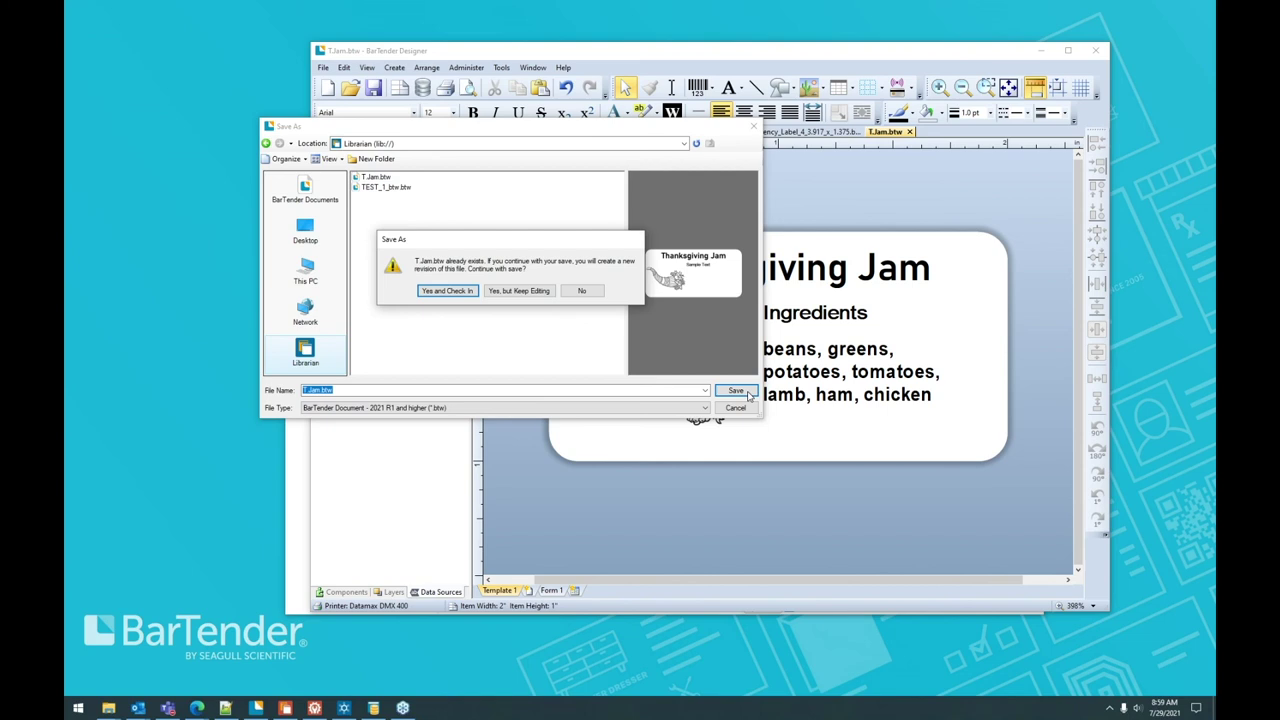
# - Accept the file checkout and check in the new revision with the comment "- Added languages using Phrase Library"
pyautogui.click(447, 292)
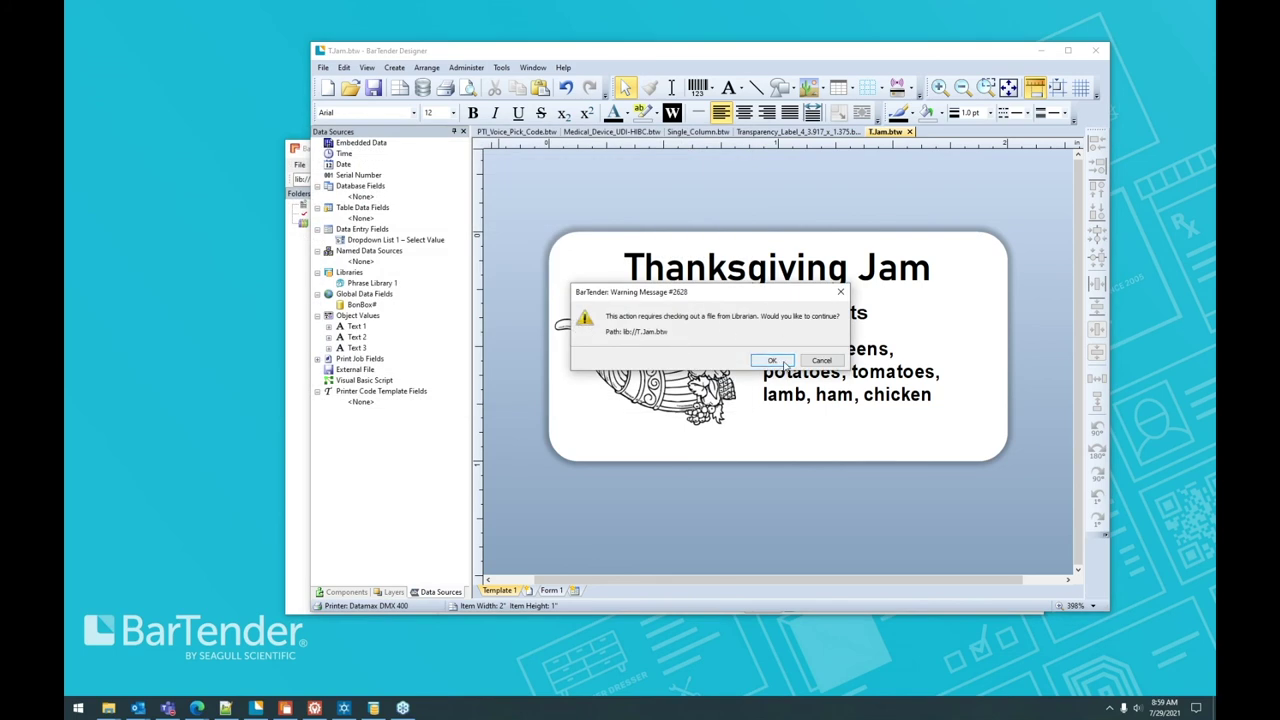
pyautogui.click(787, 362)
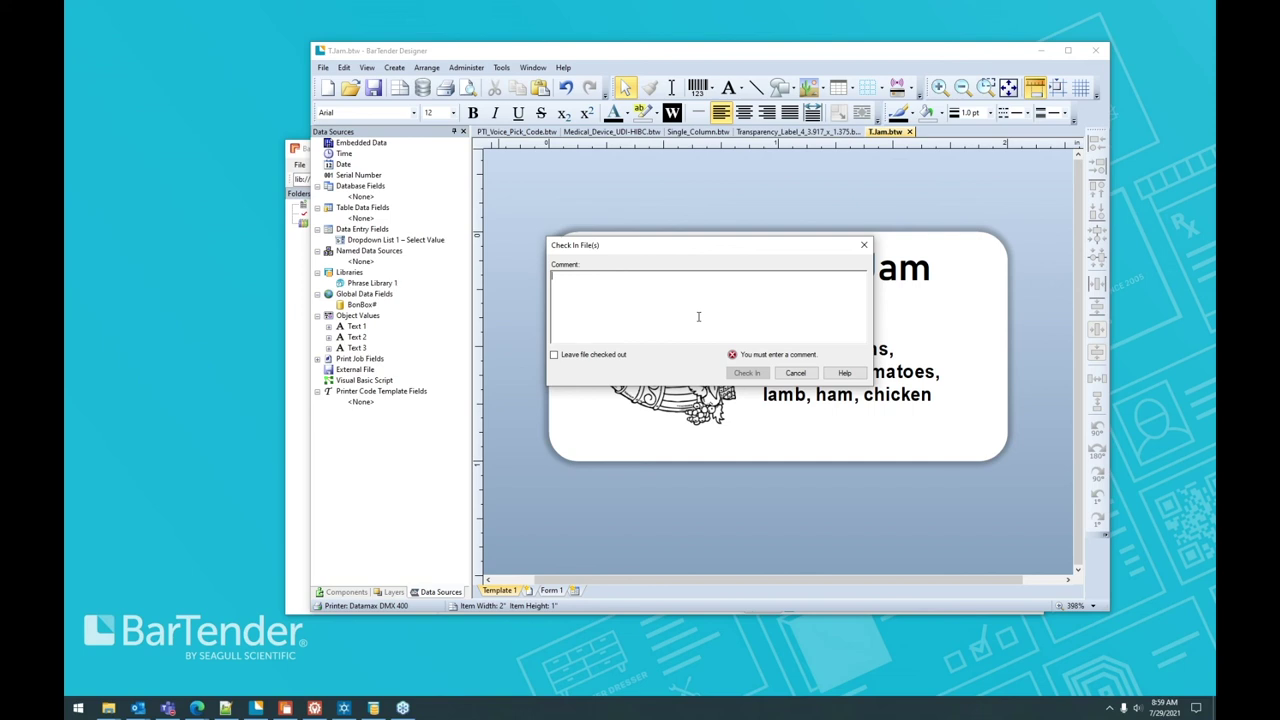
pyautogui.write('-')
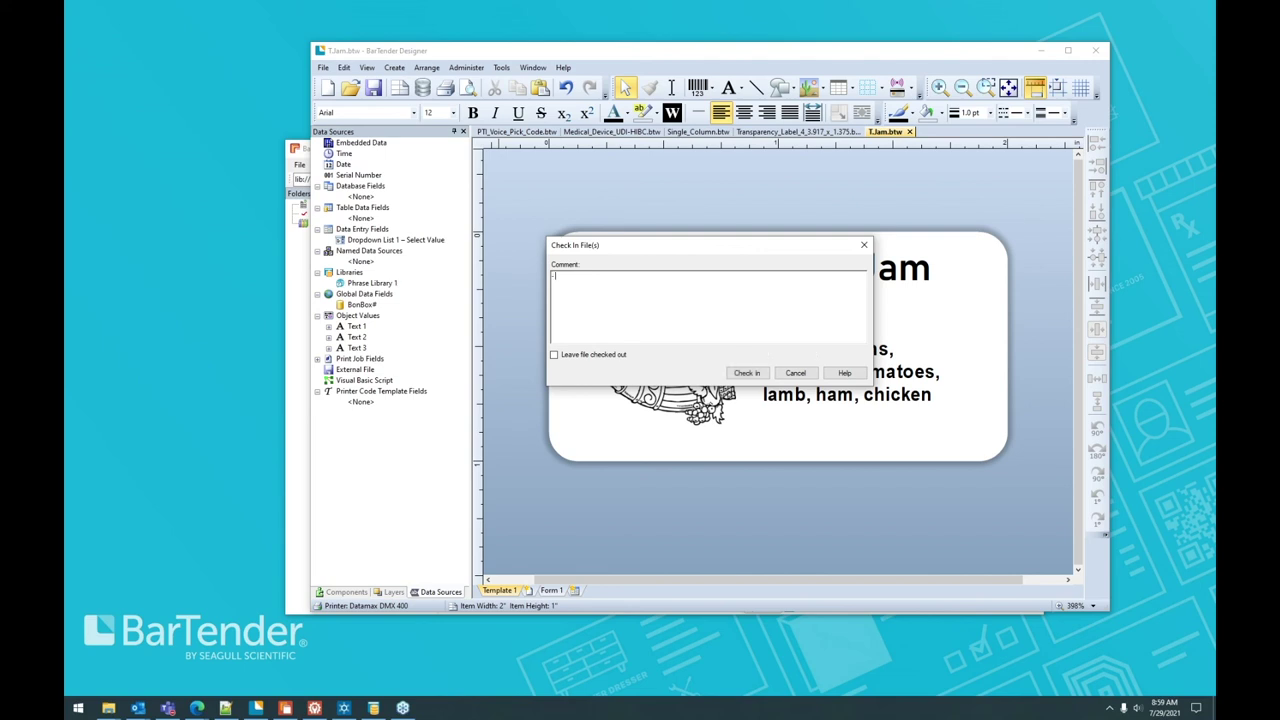
pyautogui.write(' Added languages using Phrase Library')
pyautogui.click(748, 373)
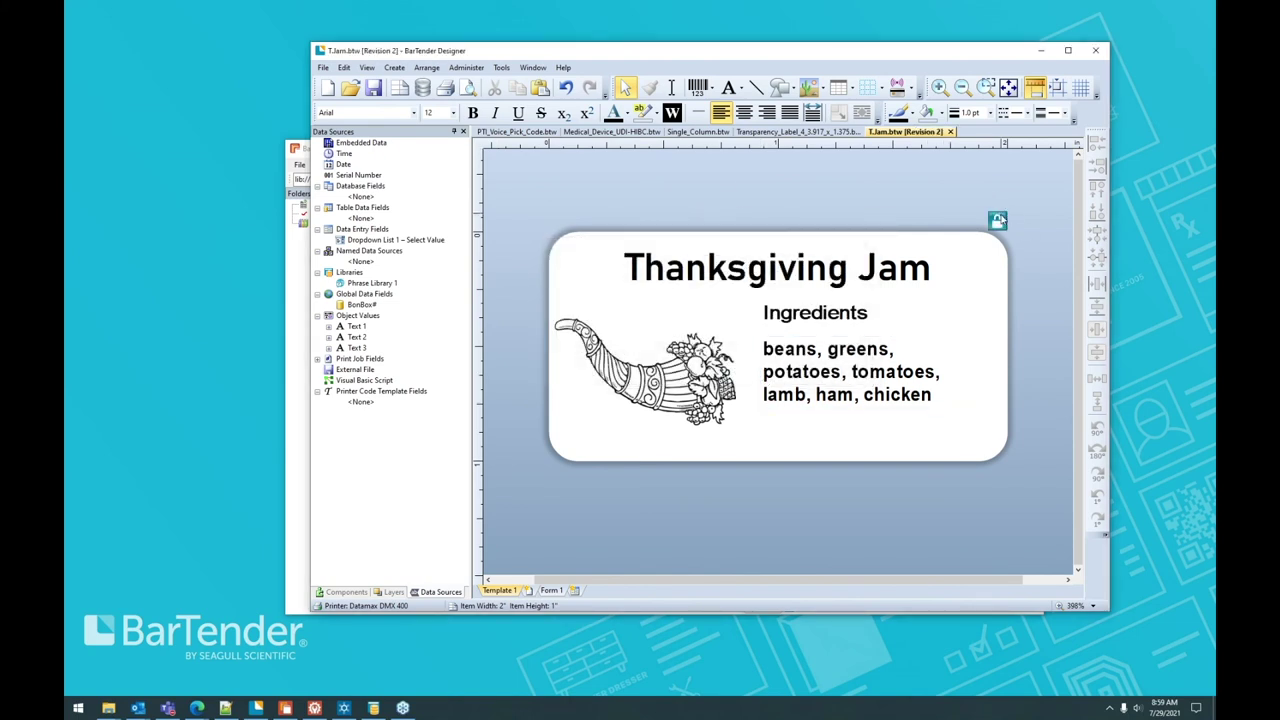
# - Switch to Librarian and review the check-out, add and check-in entries in the file history of T.Jam.btw
pyautogui.moveTo(1005, 227)
pyautogui.click(1040, 50)
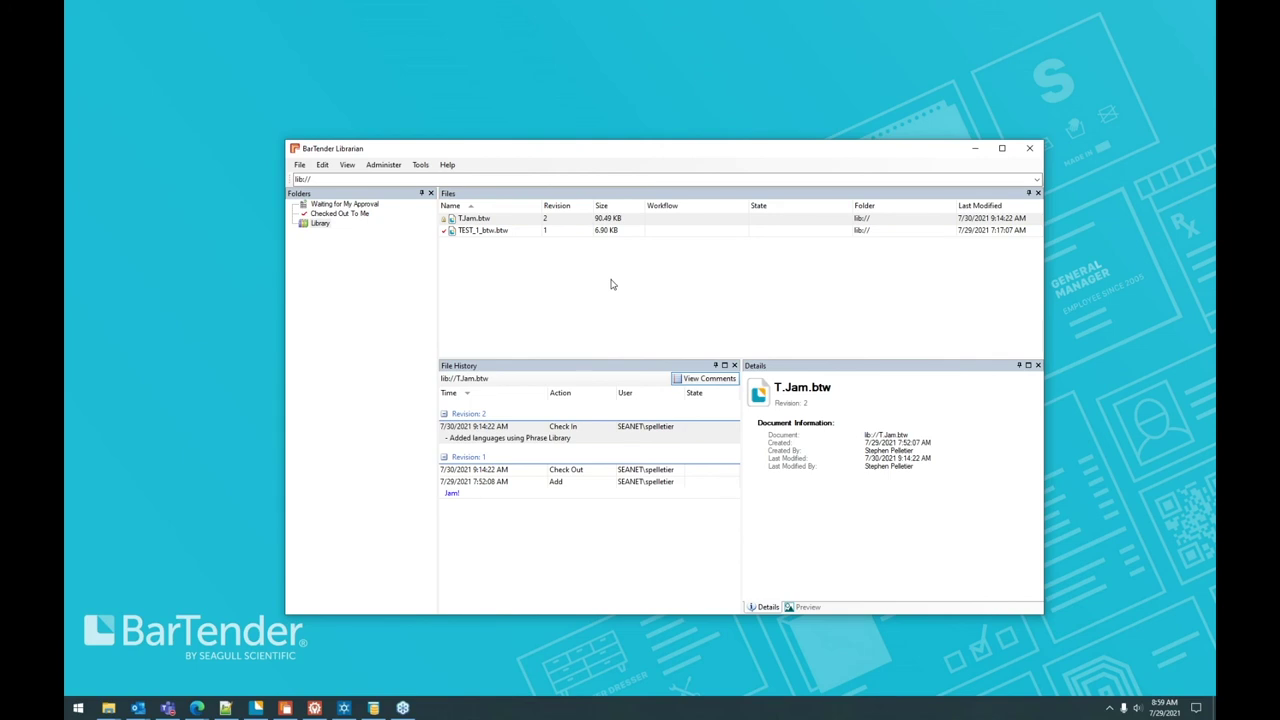
pyautogui.click(488, 472)
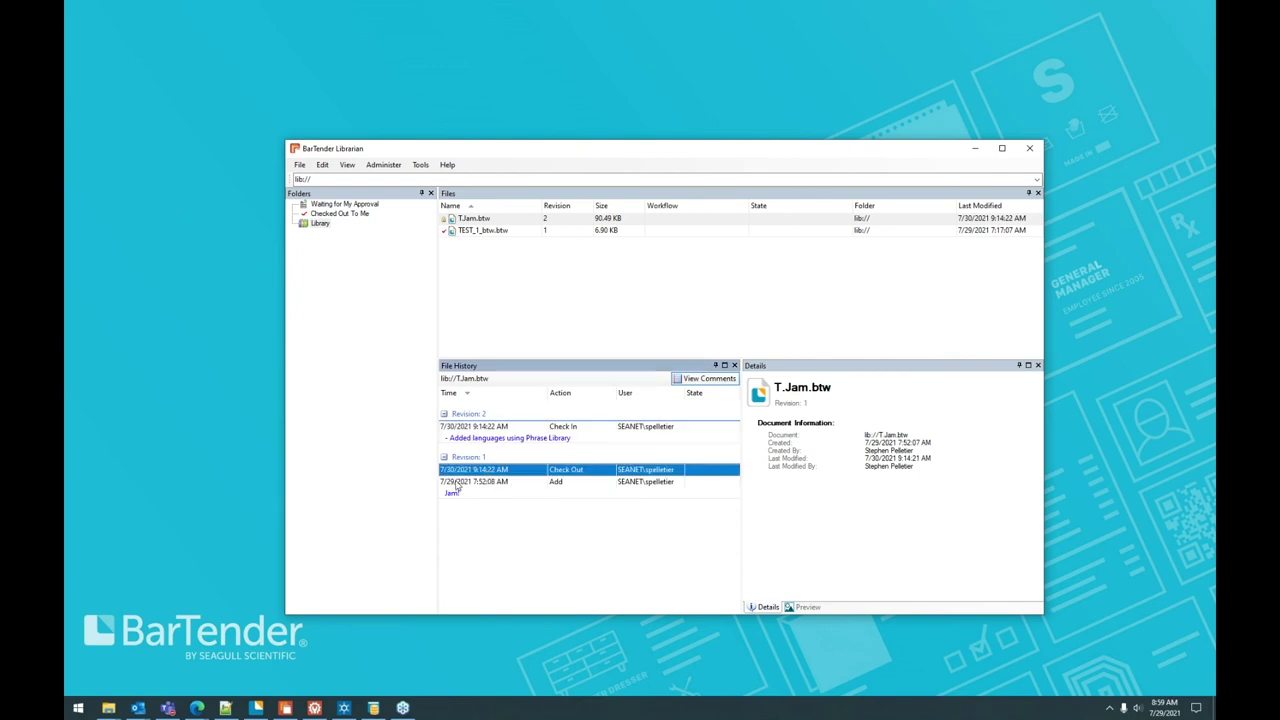
pyautogui.click(482, 497)
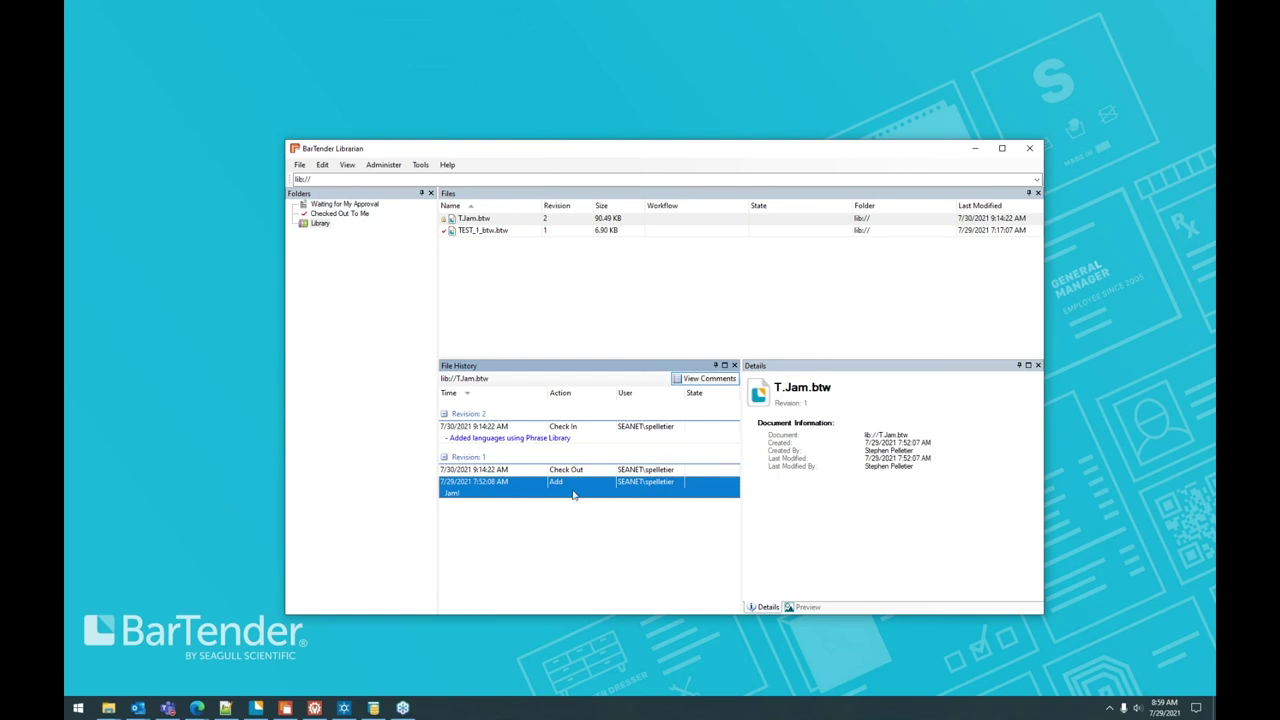
pyautogui.click(587, 445)
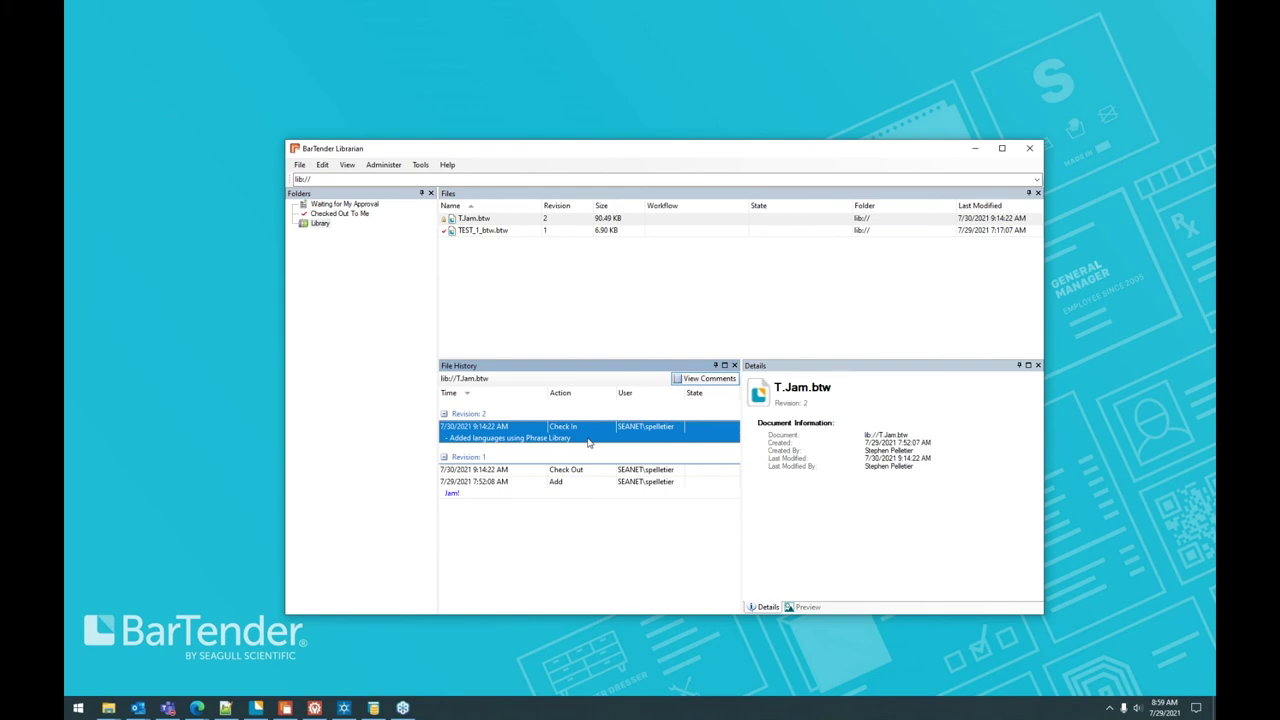
# - Open the originally added revision of T.Jam.btw from its file history to view the earlier label design, then minimize Librarian
pyautogui.click(479, 493)
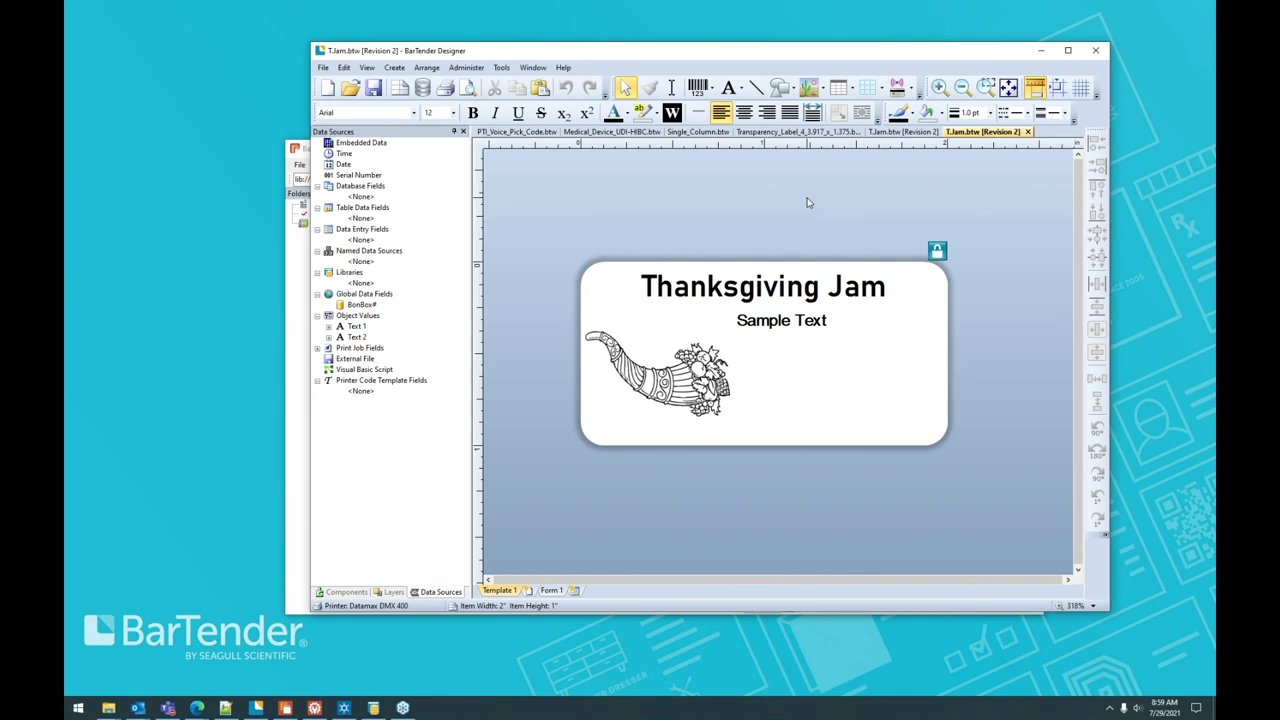
pyautogui.click(1041, 50)
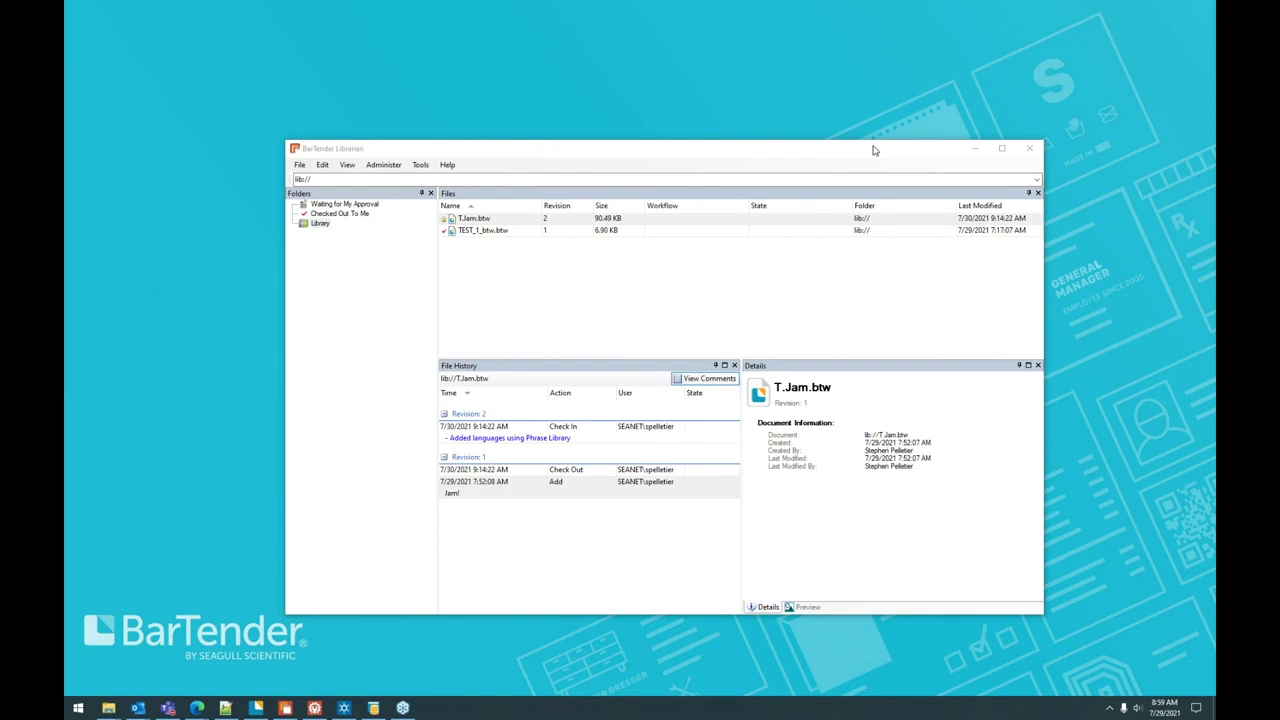
pyautogui.click(980, 153)
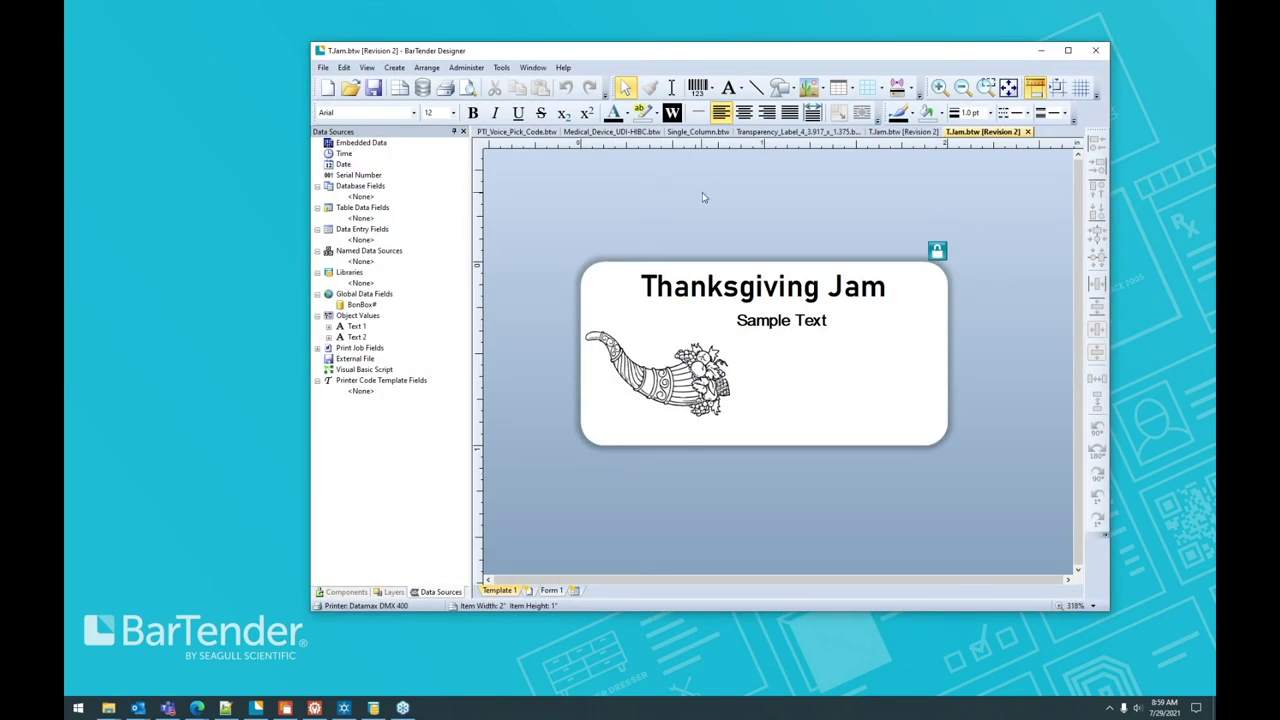
# - Compare the Single_Column.btw nutrition label with the FDA label image and view the Transparency label, then minimize the designer
pyautogui.click(696, 133)
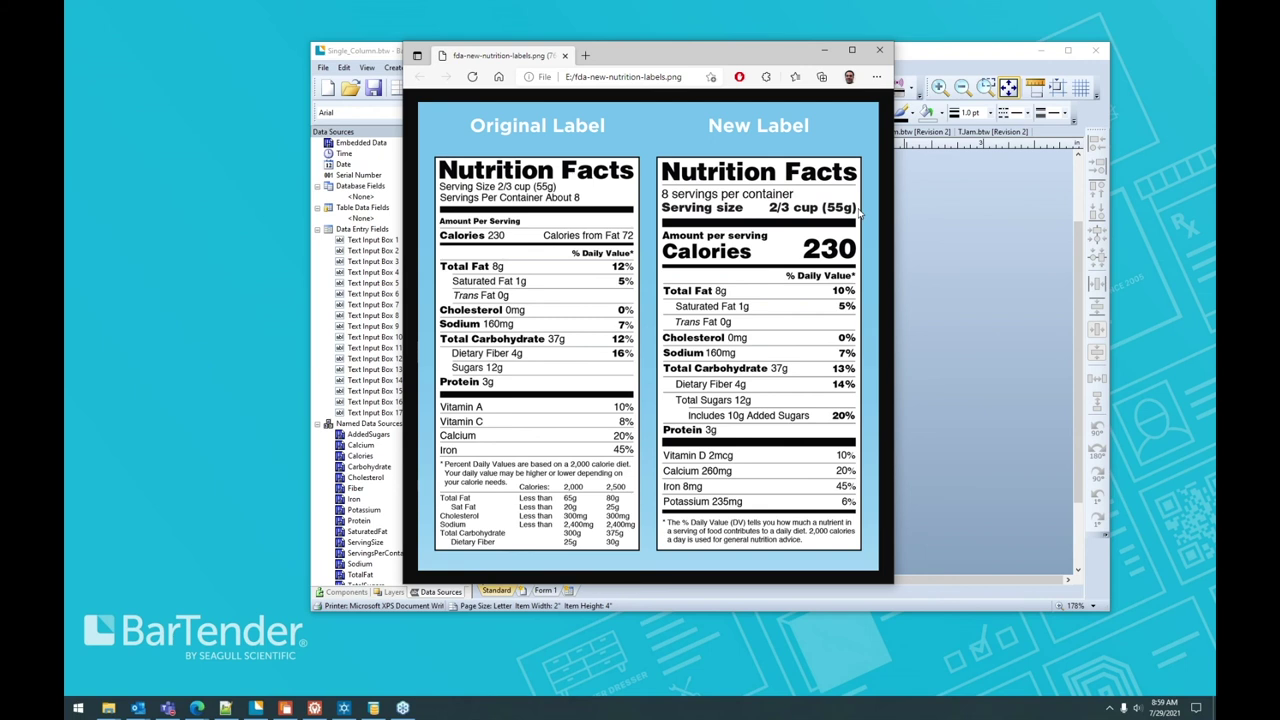
pyautogui.click(825, 55)
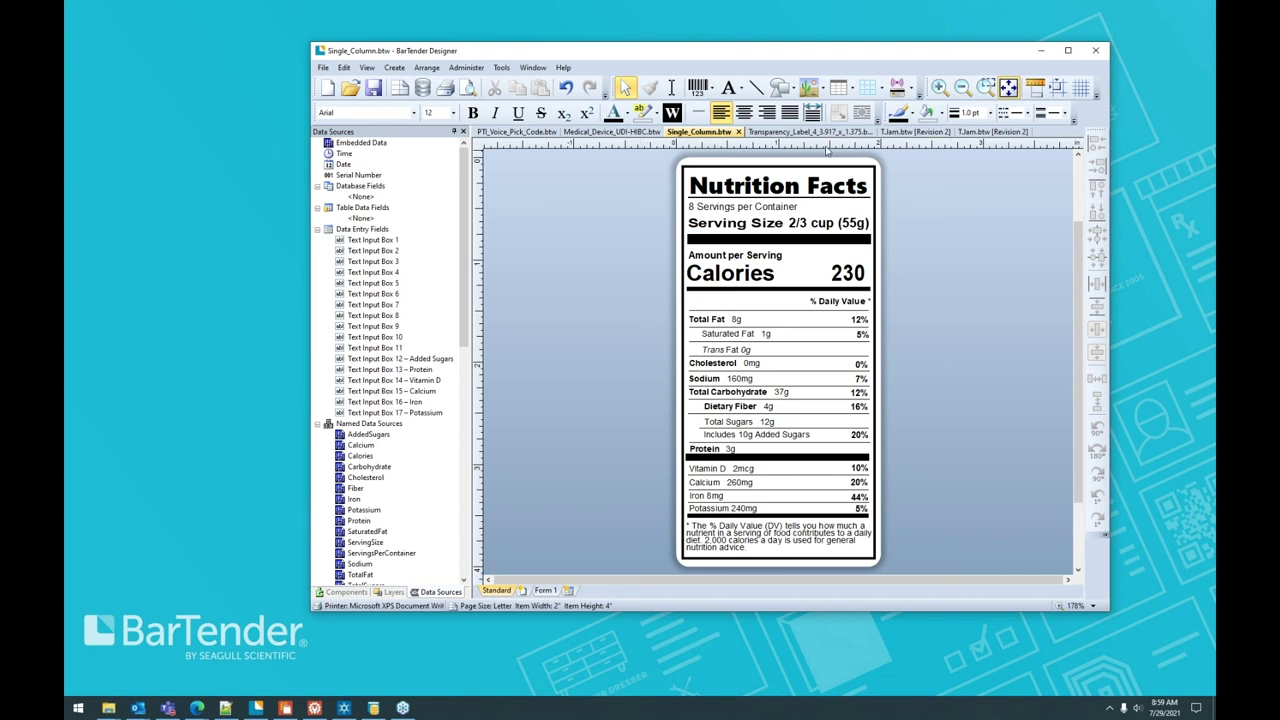
pyautogui.click(798, 134)
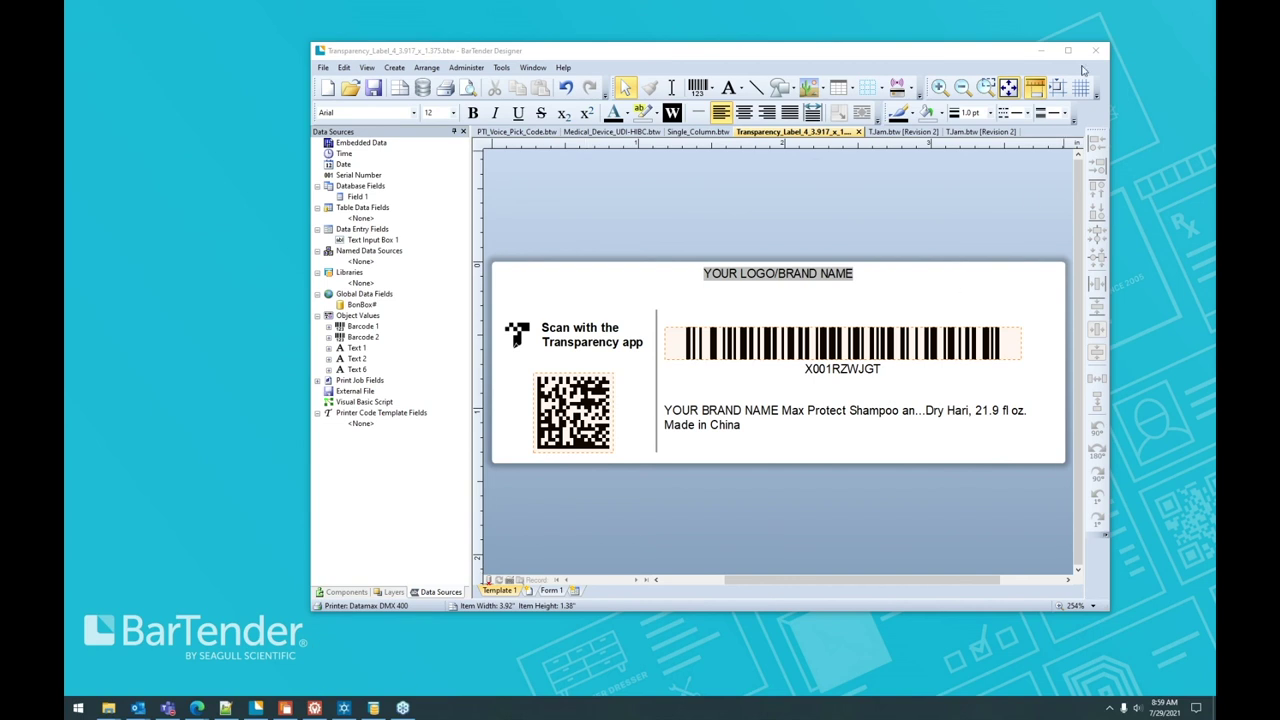
pyautogui.click(1040, 55)
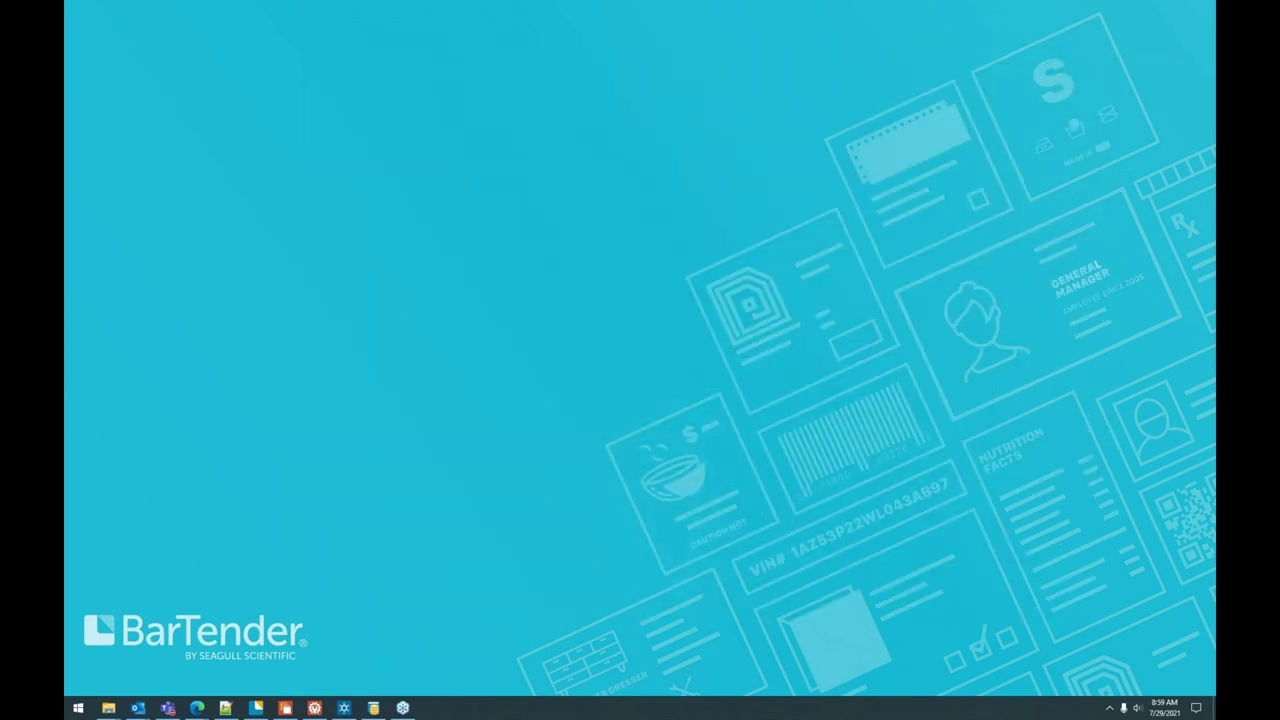
# - Switch to the Administration Console's Librarian Setup and create a new workflow from the Approval template
pyautogui.moveTo(314, 708)
pyautogui.click(316, 660)
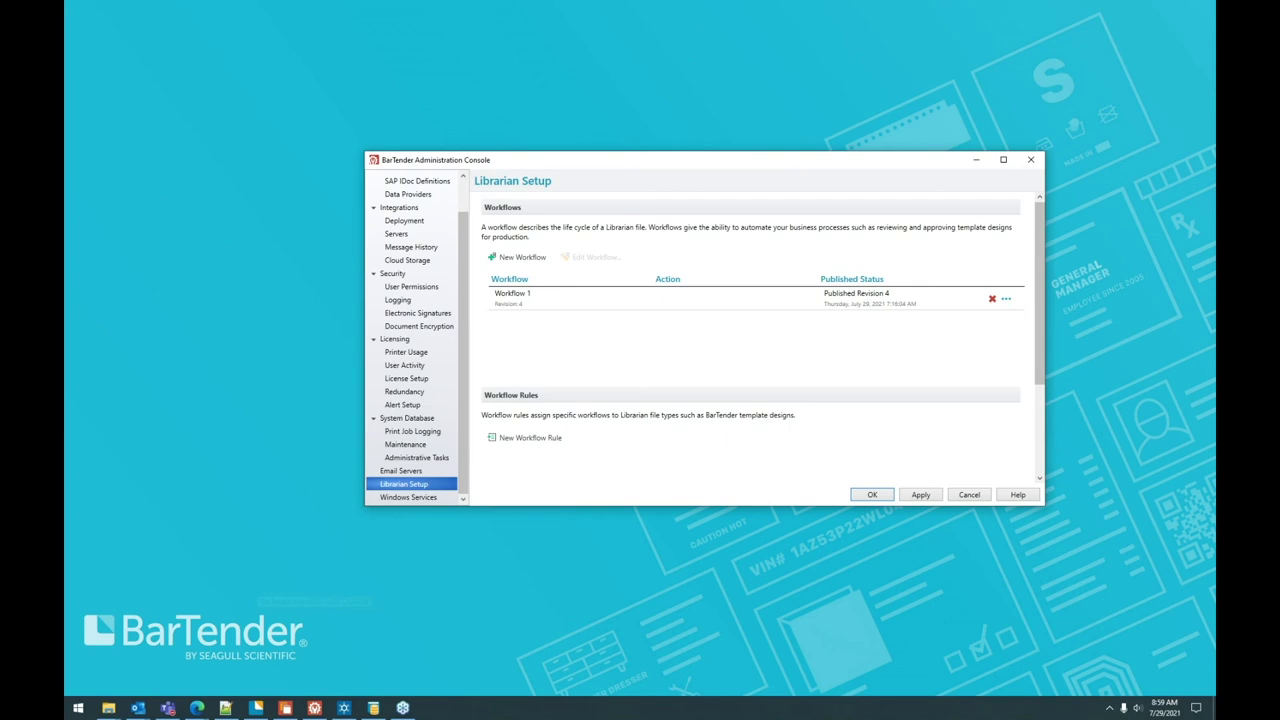
pyautogui.click(518, 258)
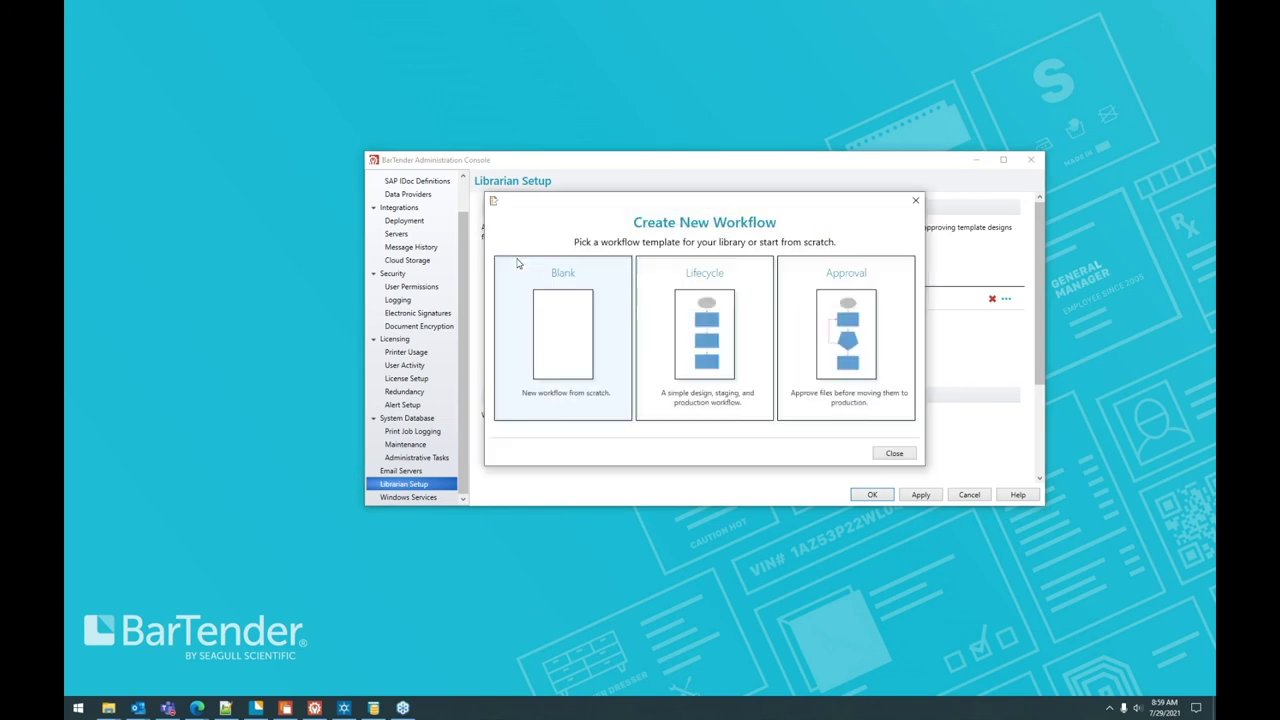
pyautogui.click(891, 326)
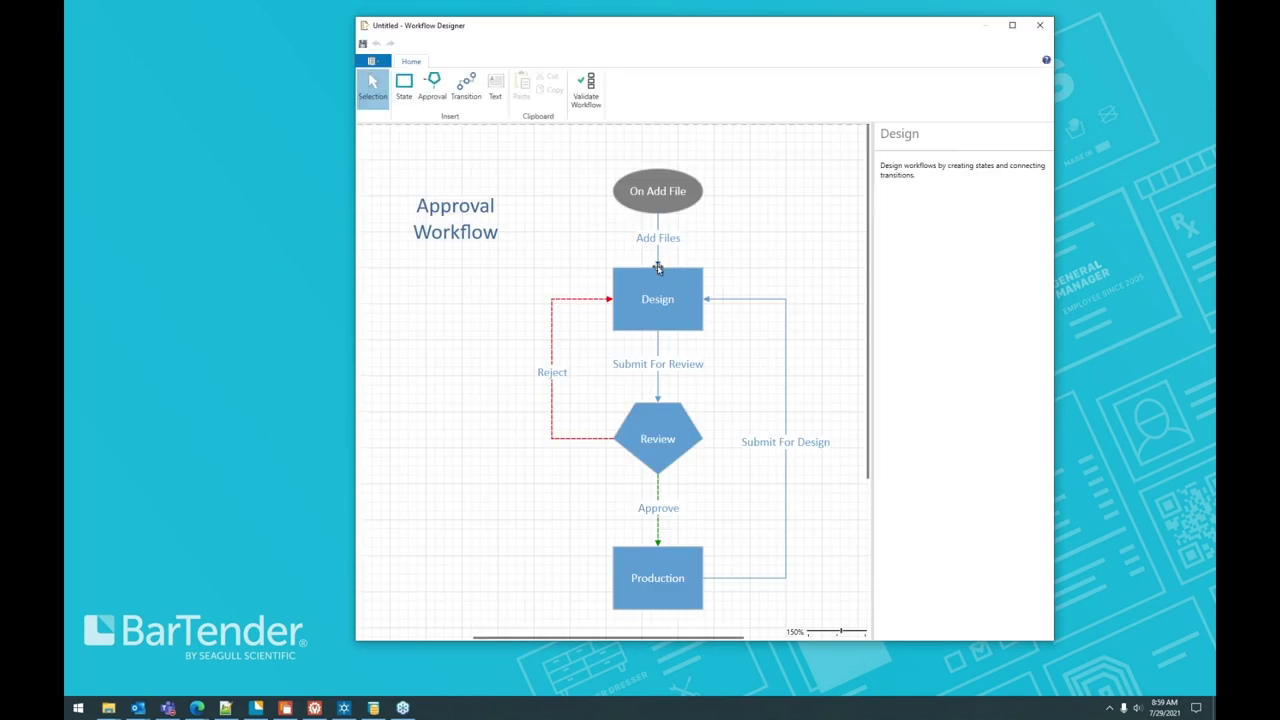
# - Examine the general properties of the Design, Review and Production states and the Submit For Review transition
pyautogui.click(661, 306)
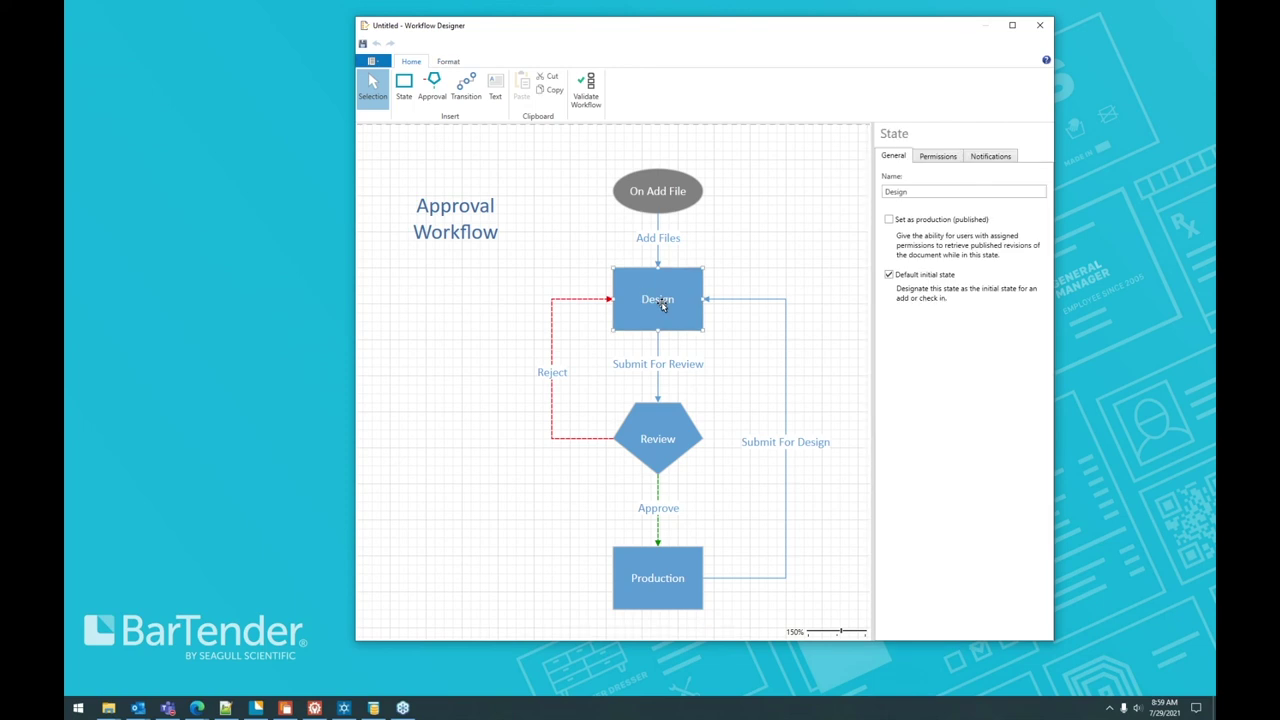
pyautogui.click(660, 367)
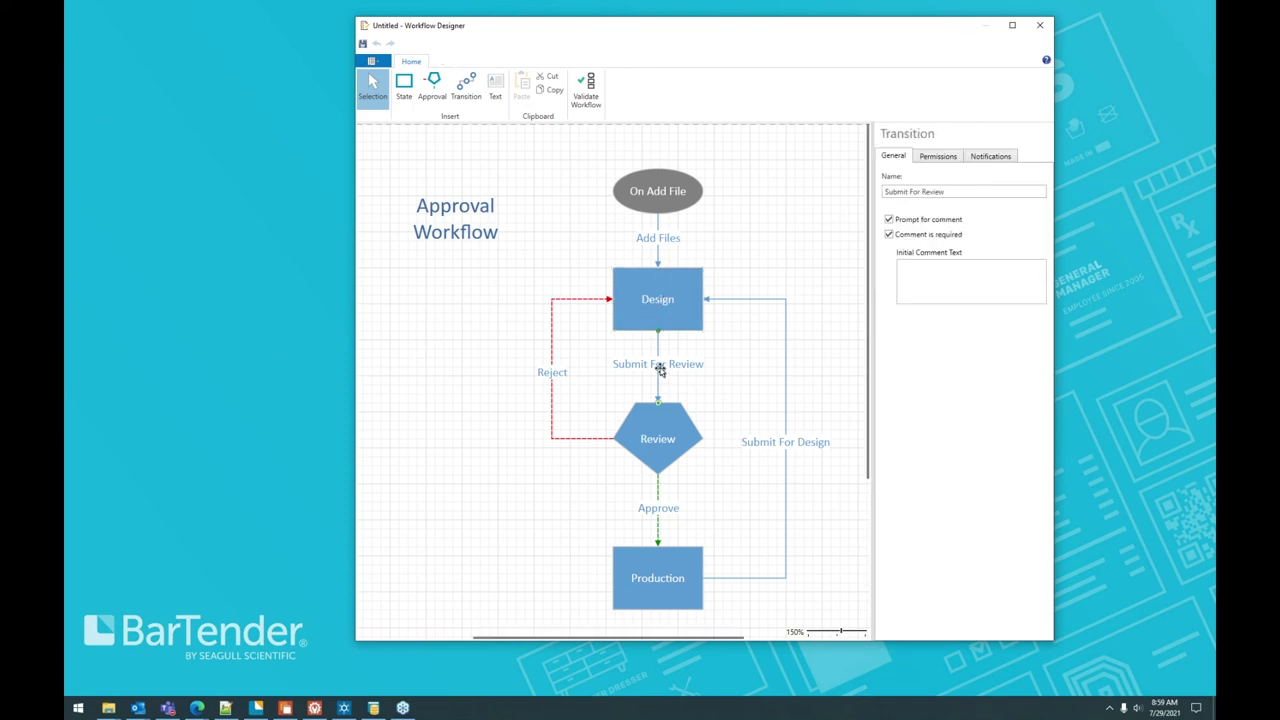
pyautogui.click(655, 443)
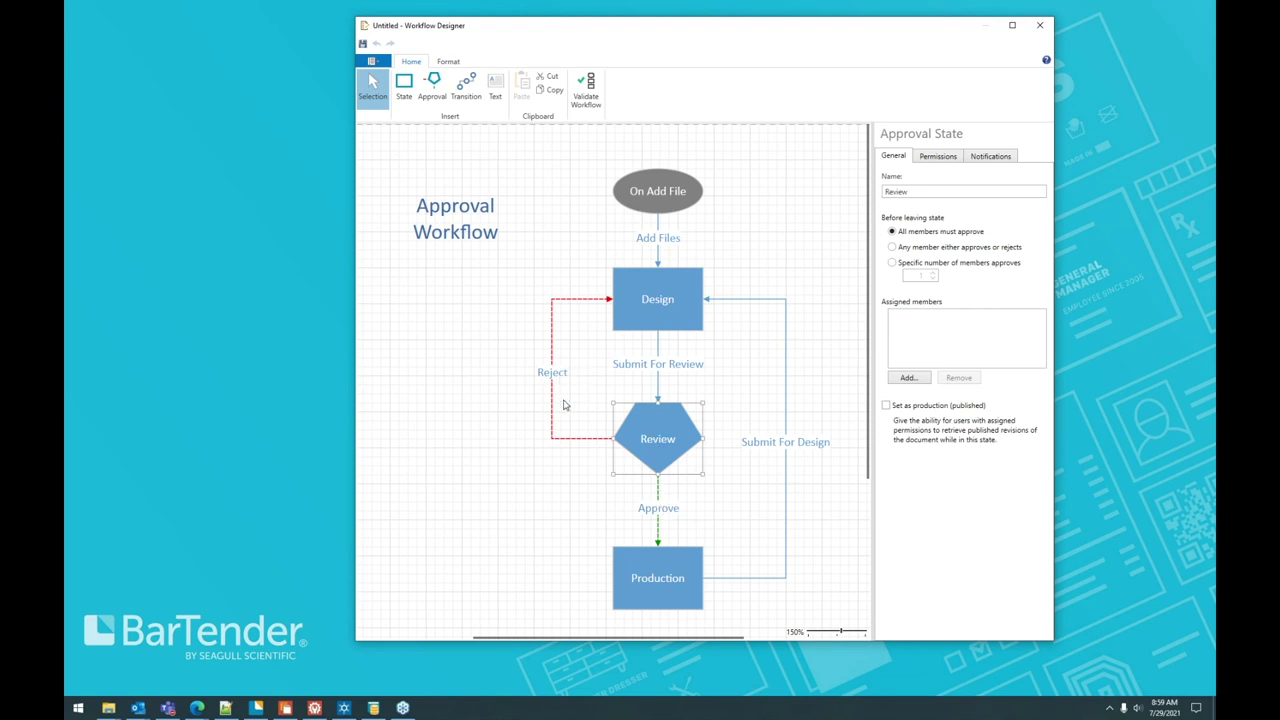
pyautogui.click(660, 578)
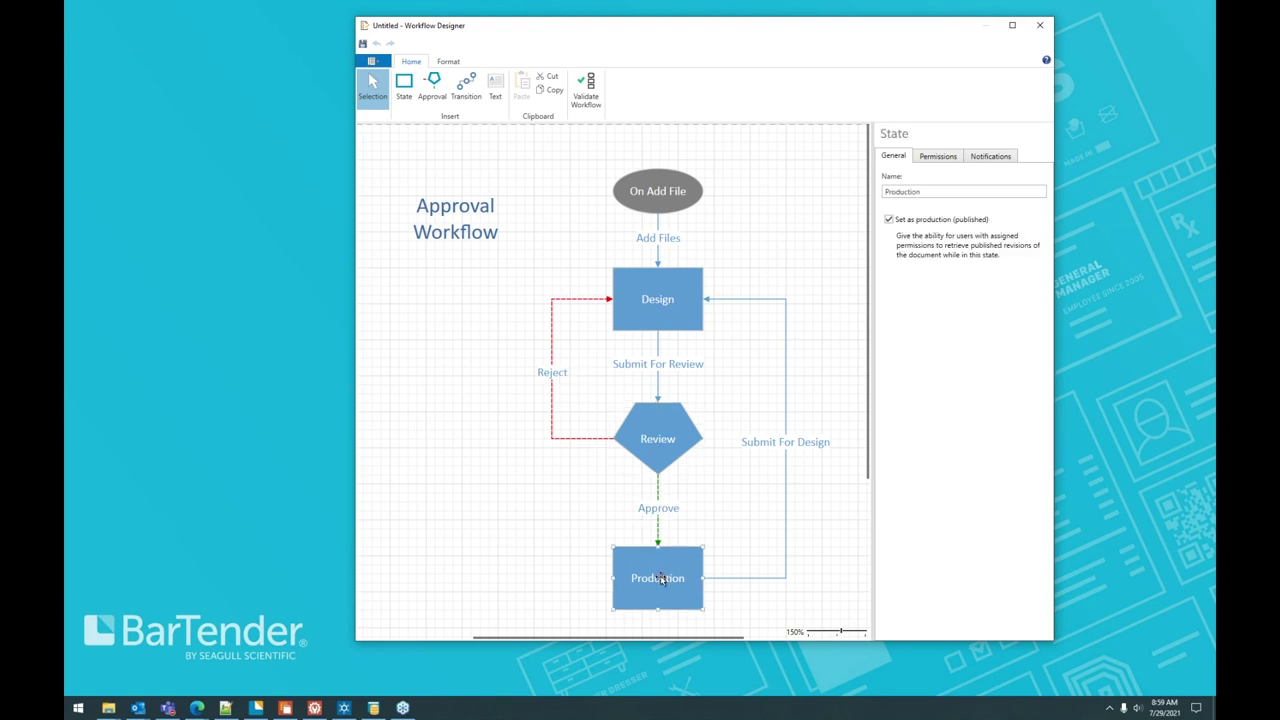
pyautogui.click(666, 303)
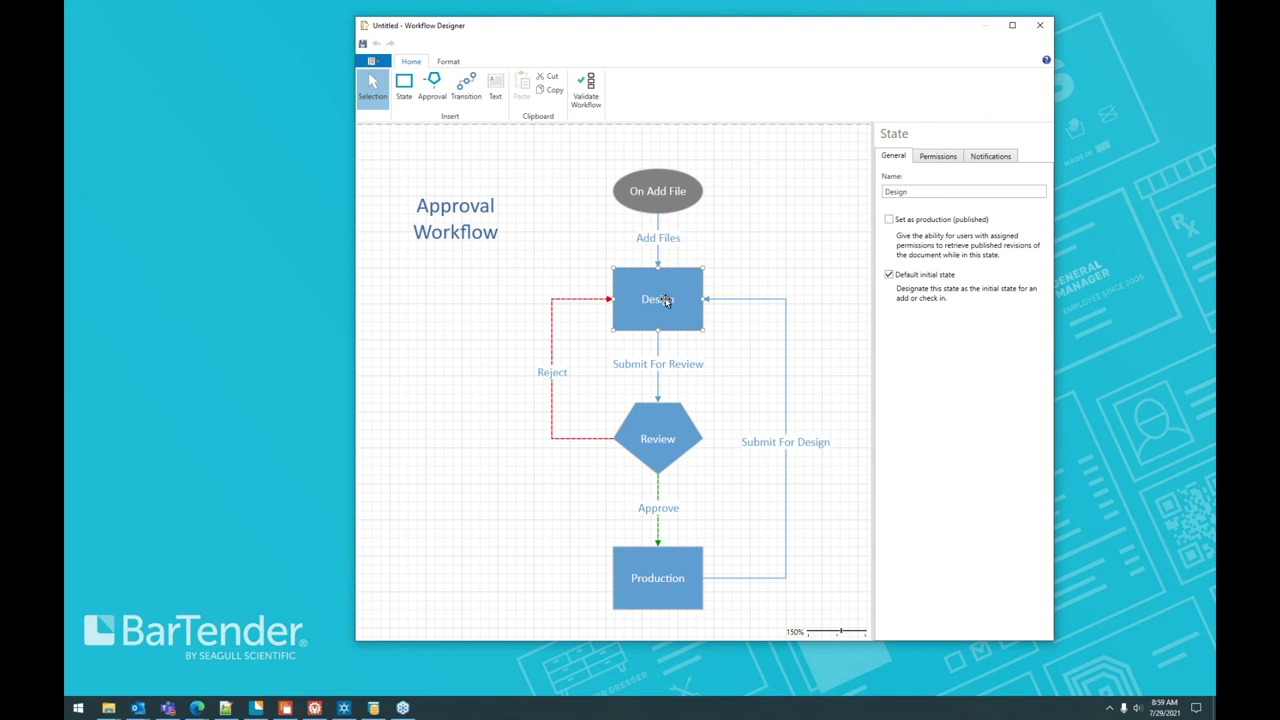
# - Enable the email notification on the Submit For Review transition, view its setup without saving, and disable it again
pyautogui.click(657, 364)
pyautogui.click(1000, 155)
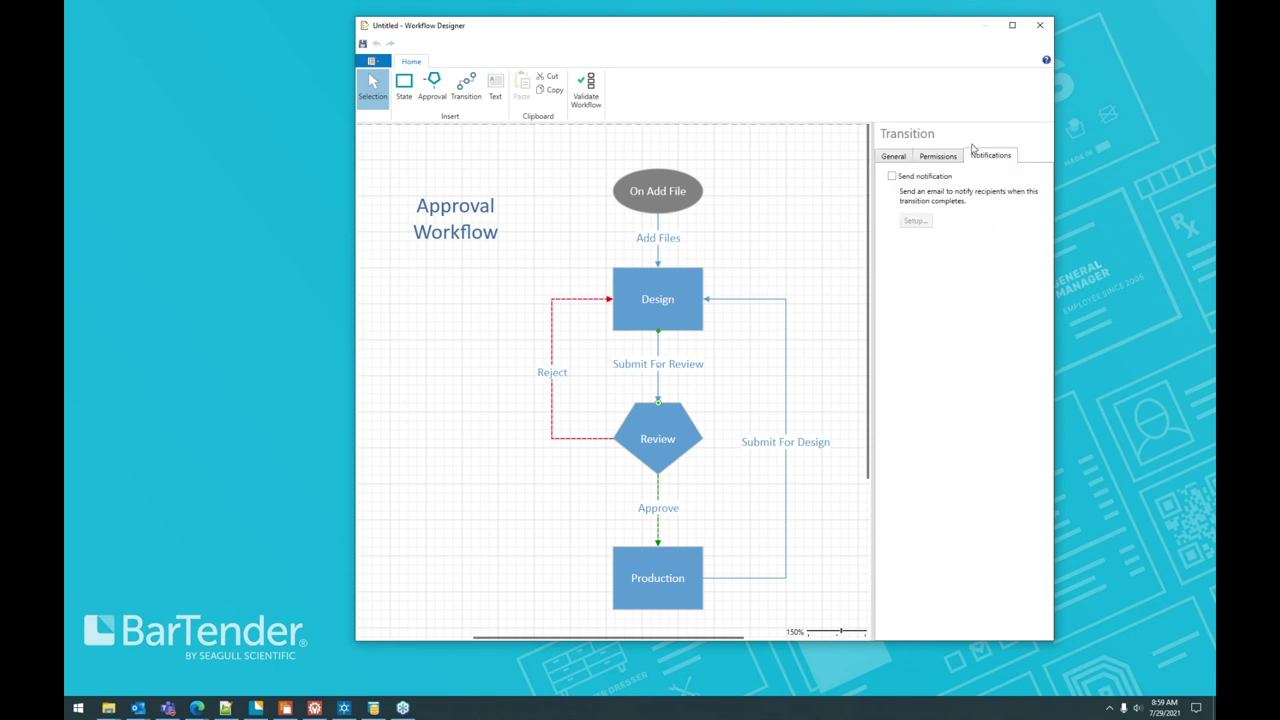
pyautogui.click(892, 177)
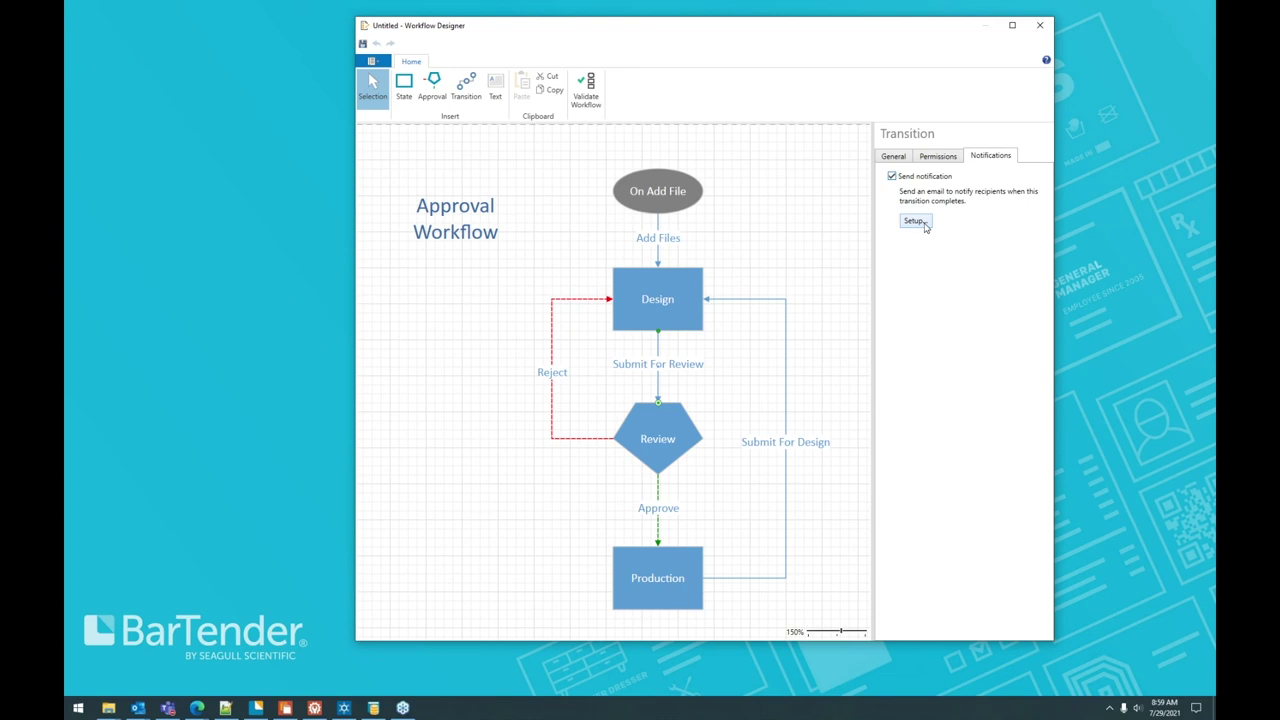
pyautogui.click(925, 227)
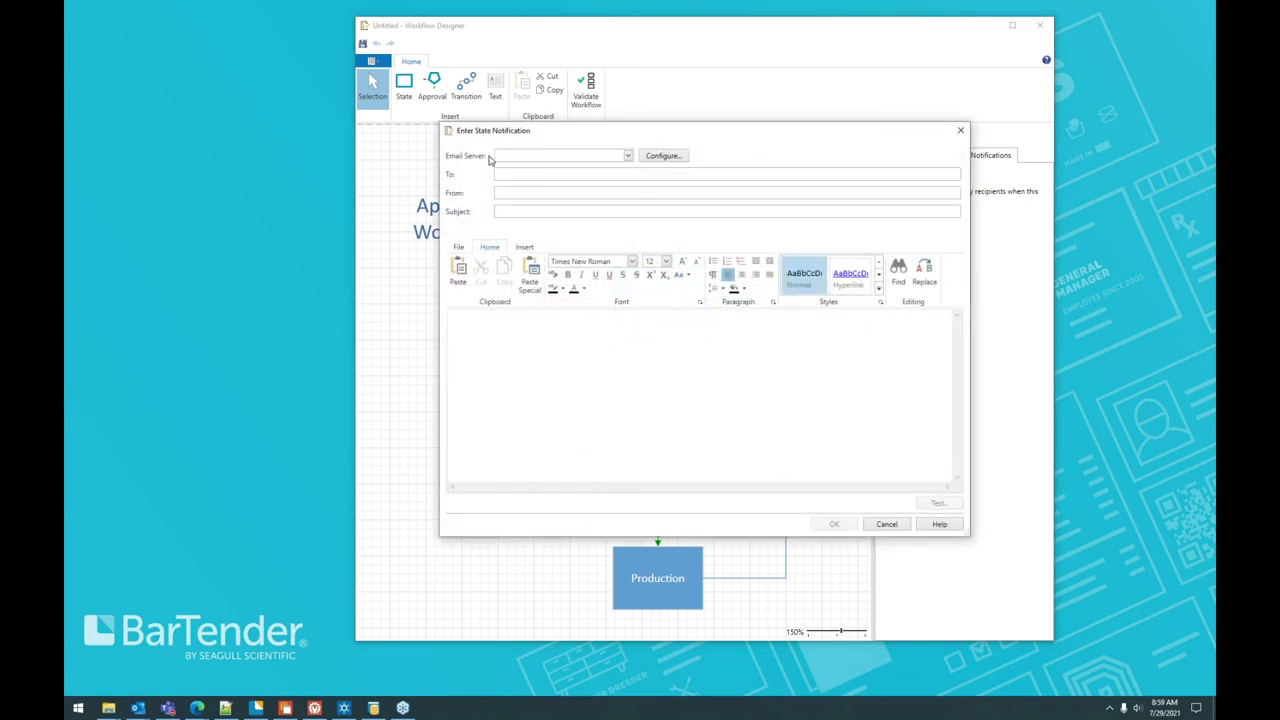
pyautogui.click(525, 158)
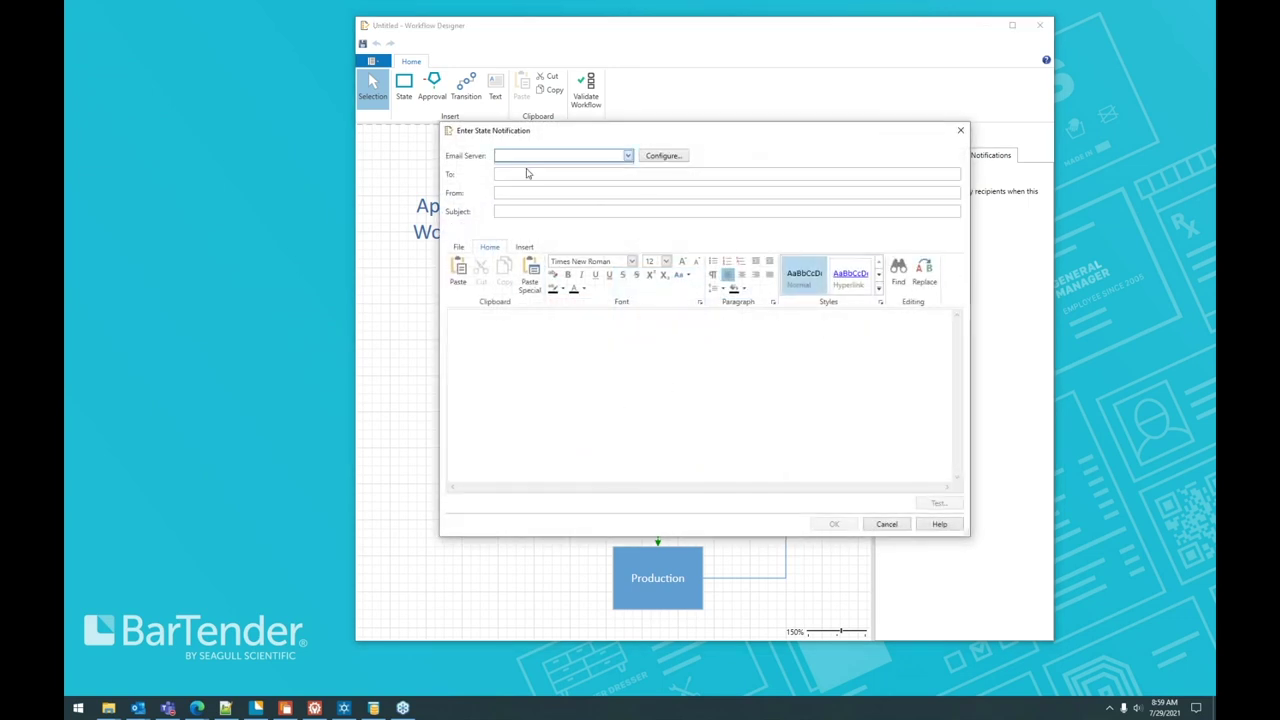
pyautogui.click(887, 524)
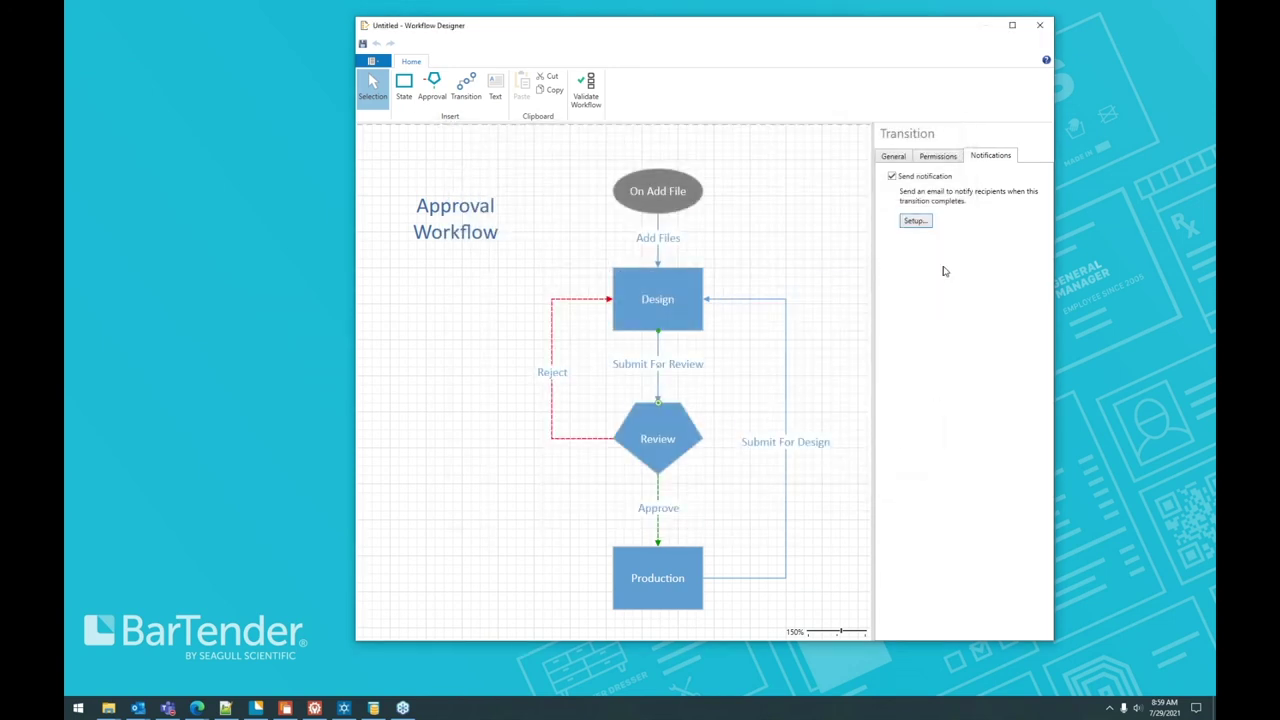
pyautogui.click(892, 177)
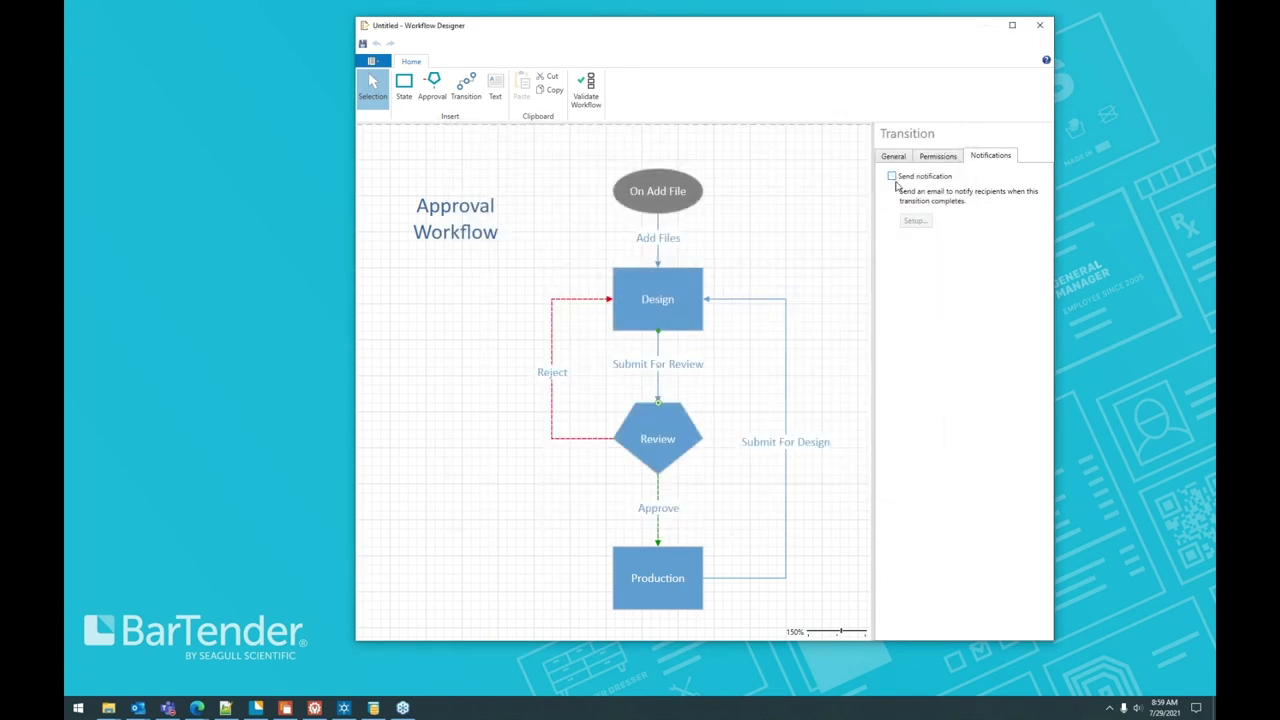
# - Examine the recipient, subject and body of the Review state's approval notification email, and close it without changes
pyautogui.click(659, 442)
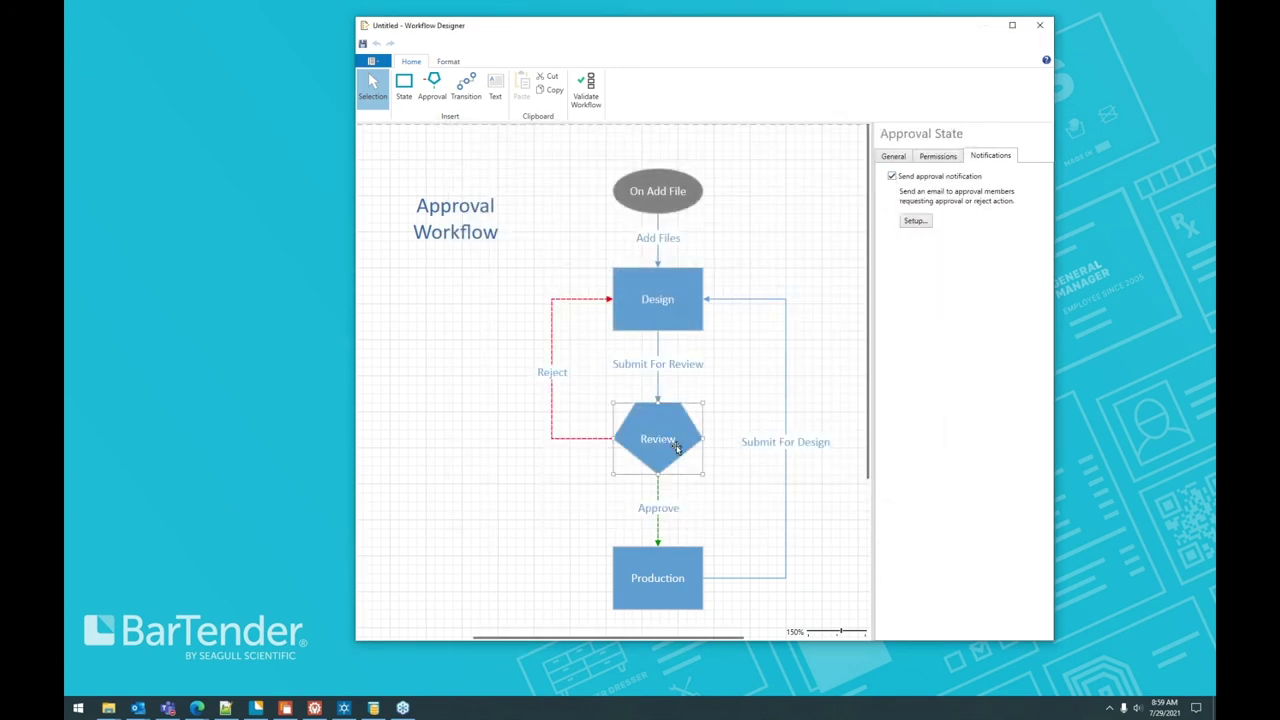
pyautogui.click(917, 221)
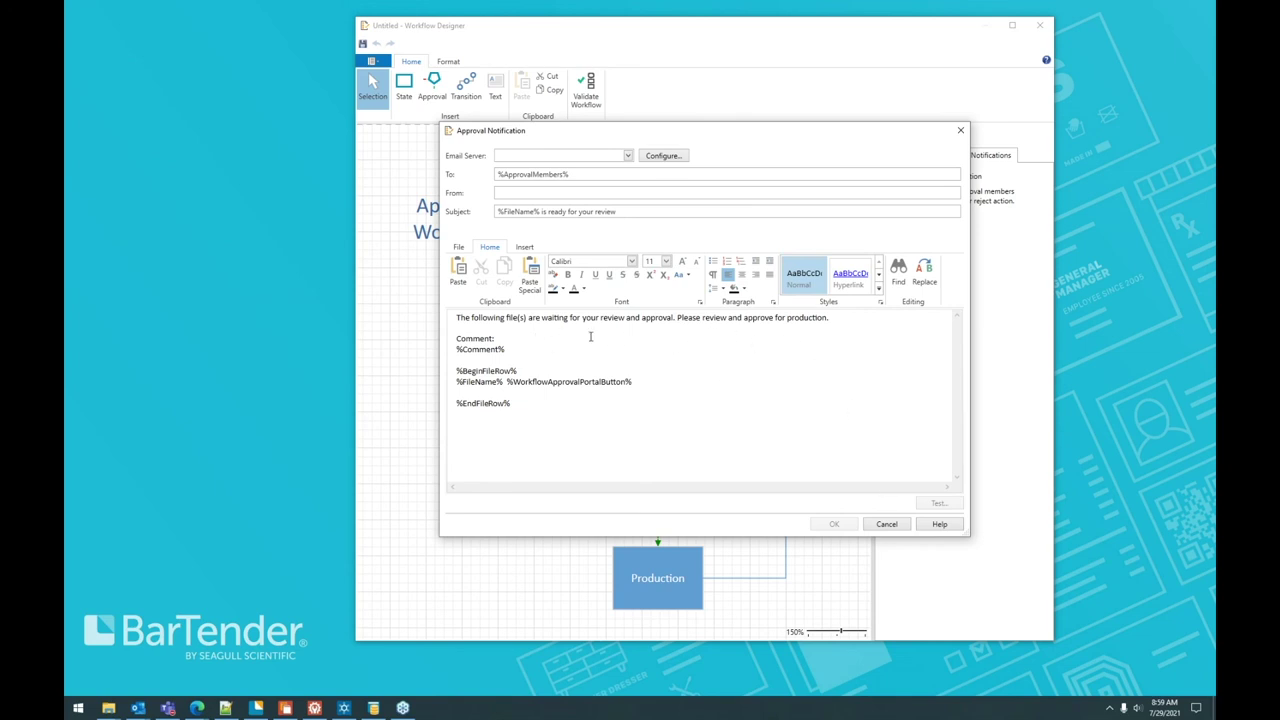
pyautogui.click(499, 211)
pyautogui.click(498, 176)
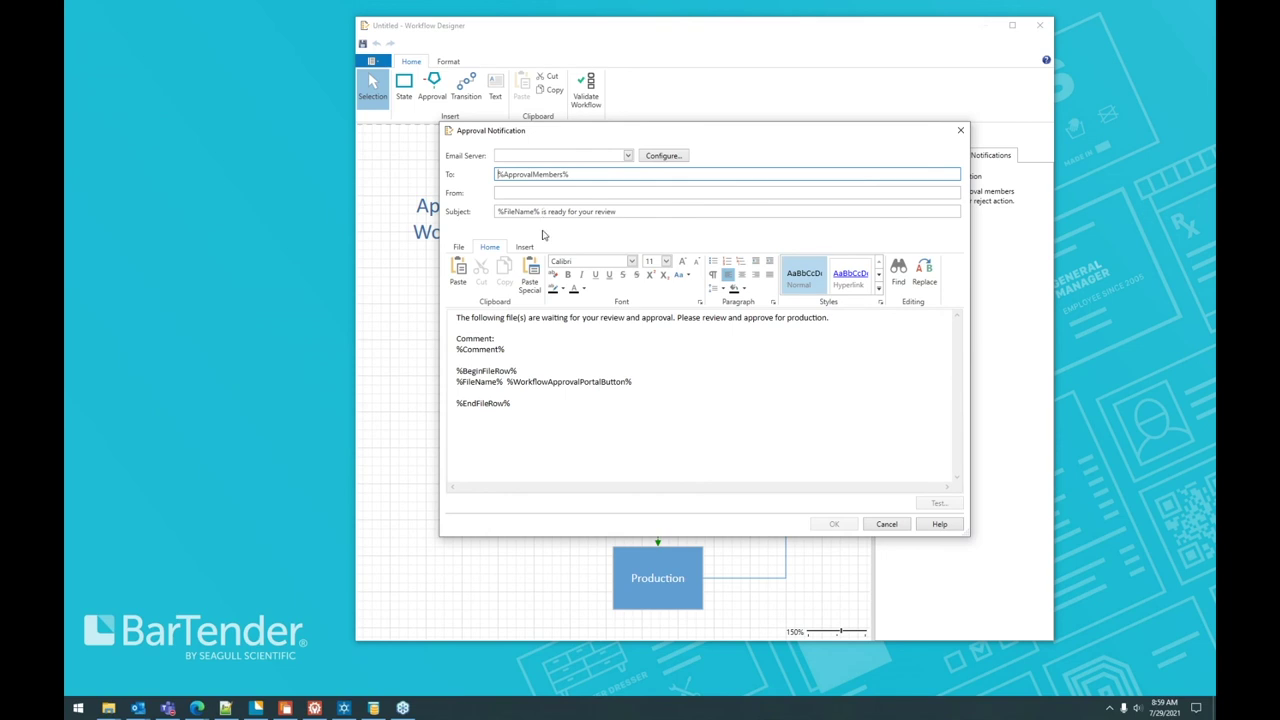
pyautogui.click(457, 351)
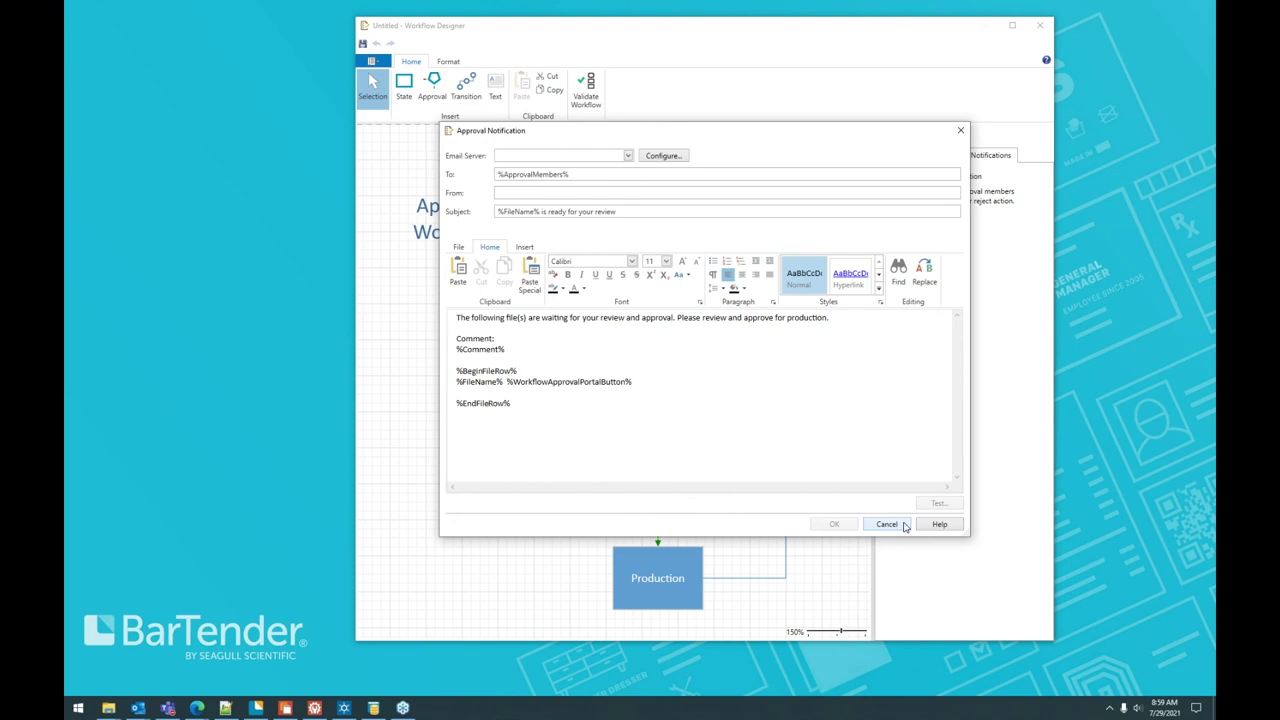
pyautogui.click(886, 524)
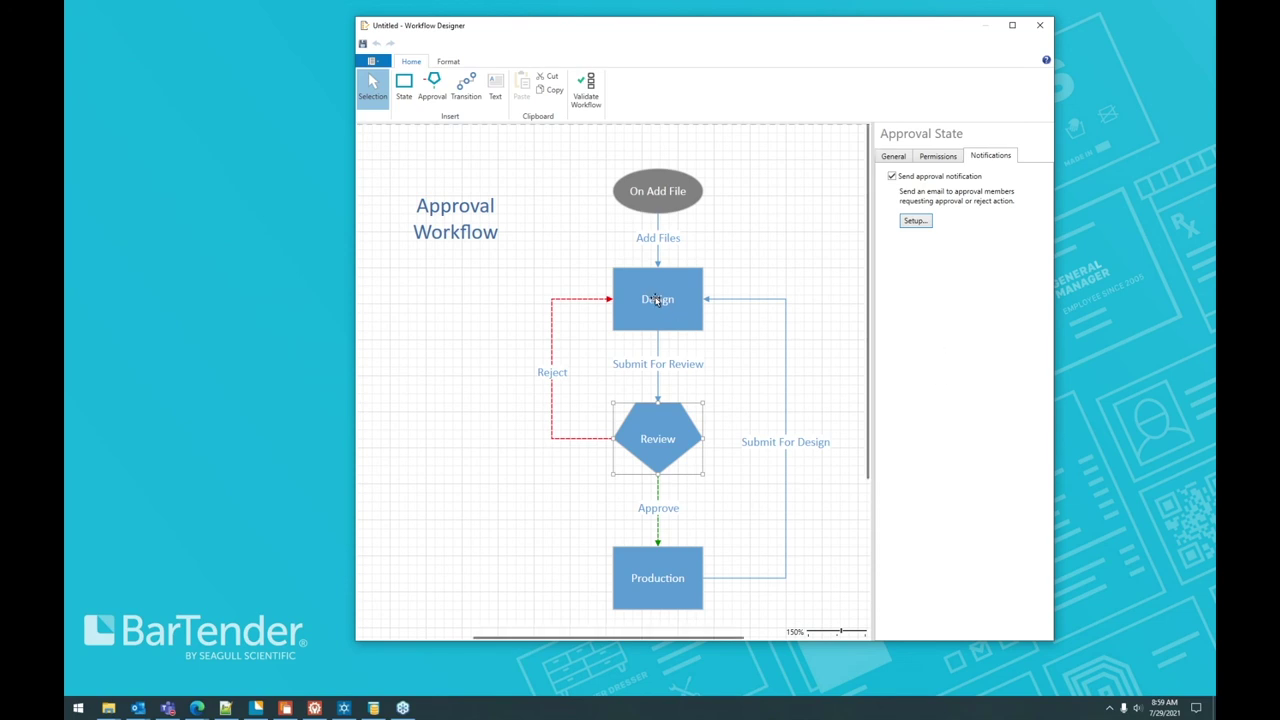
# - Shift the Design state slightly to the left and draw a new square state to the left of the Approve transition
pyautogui.moveTo(657, 299)
pyautogui.mouseDown()
pyautogui.moveTo(709, 288)
pyautogui.moveTo(649, 303)
pyautogui.mouseUp()
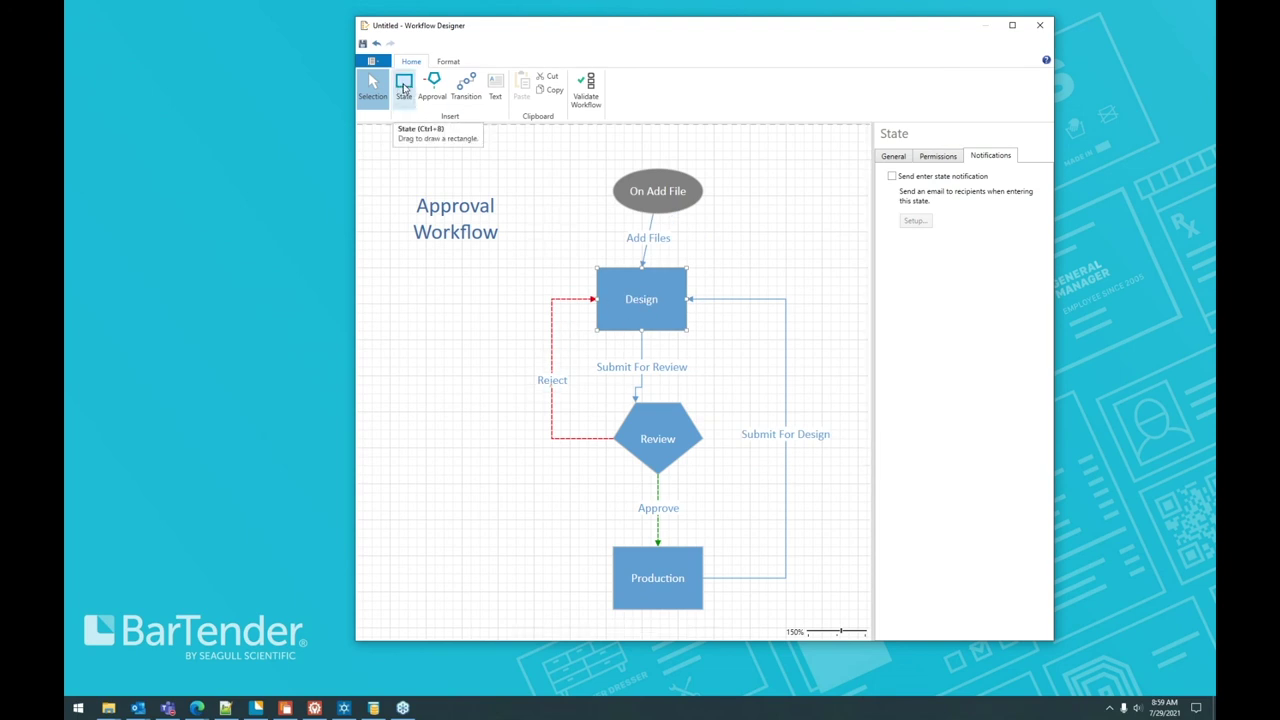
pyautogui.click(404, 88)
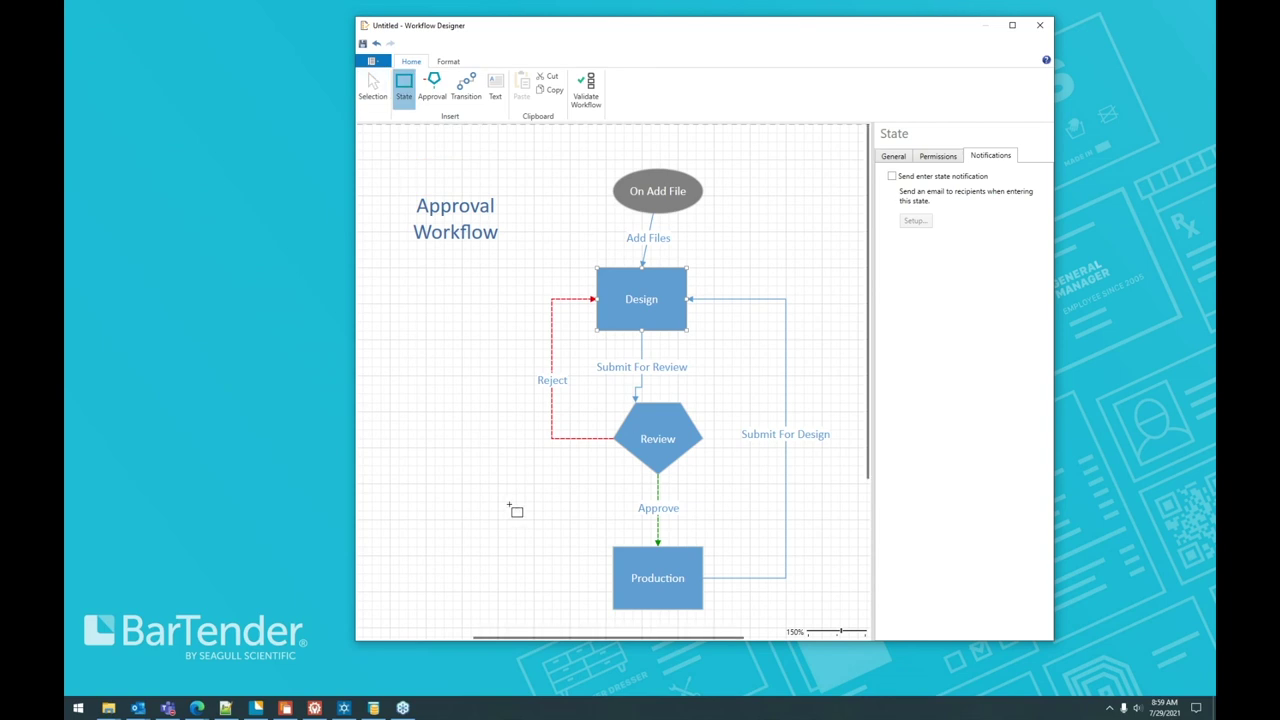
pyautogui.moveTo(470, 474); pyautogui.dragTo(534, 537)
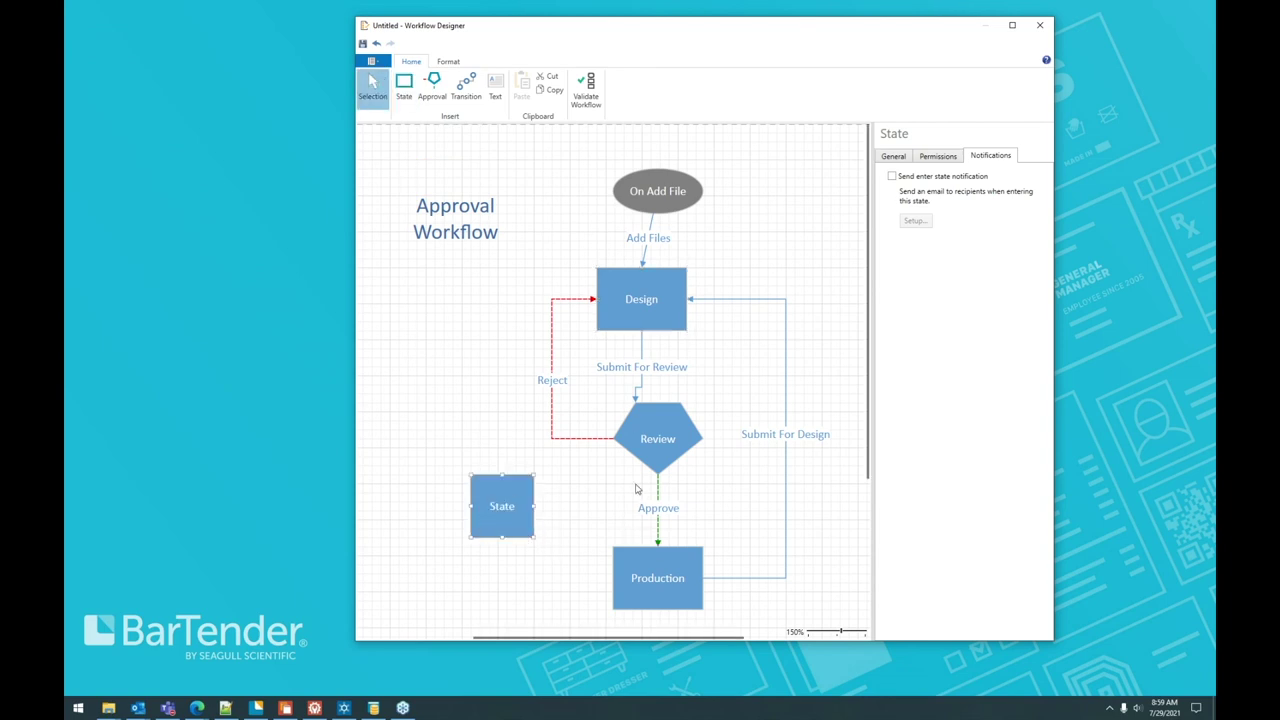
# - Connect the Review state's lower point to the new state's right side with a transition
pyautogui.click(466, 88)
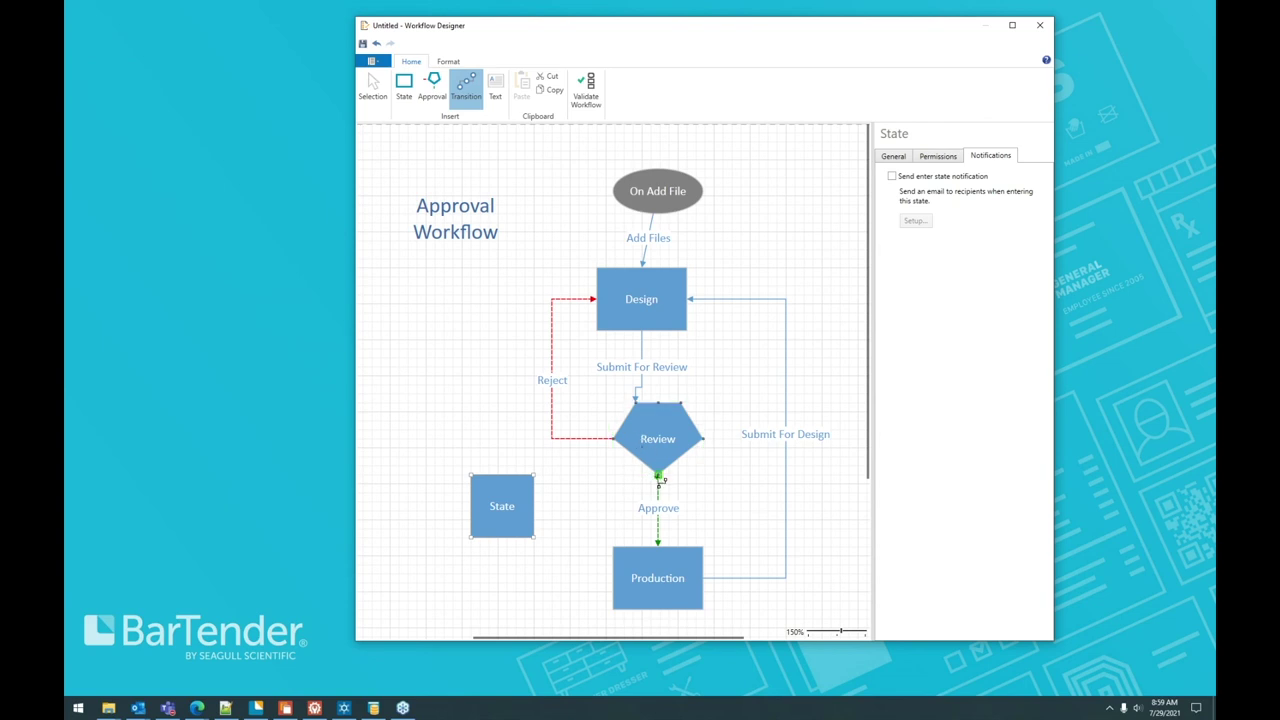
pyautogui.moveTo(658, 478); pyautogui.dragTo(543, 530)
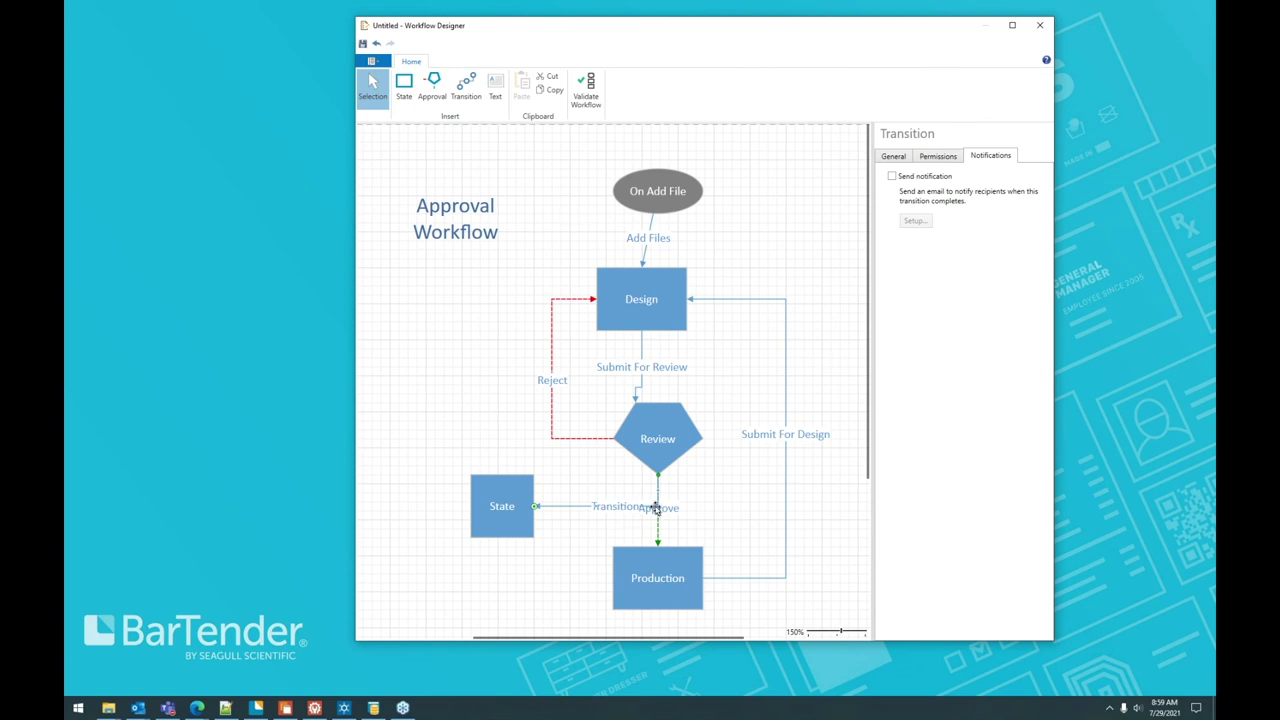
# - Move the new transition's label clear of the Approve label and rename the transition "Leadership notification"
pyautogui.moveTo(658, 508); pyautogui.dragTo(598, 493)
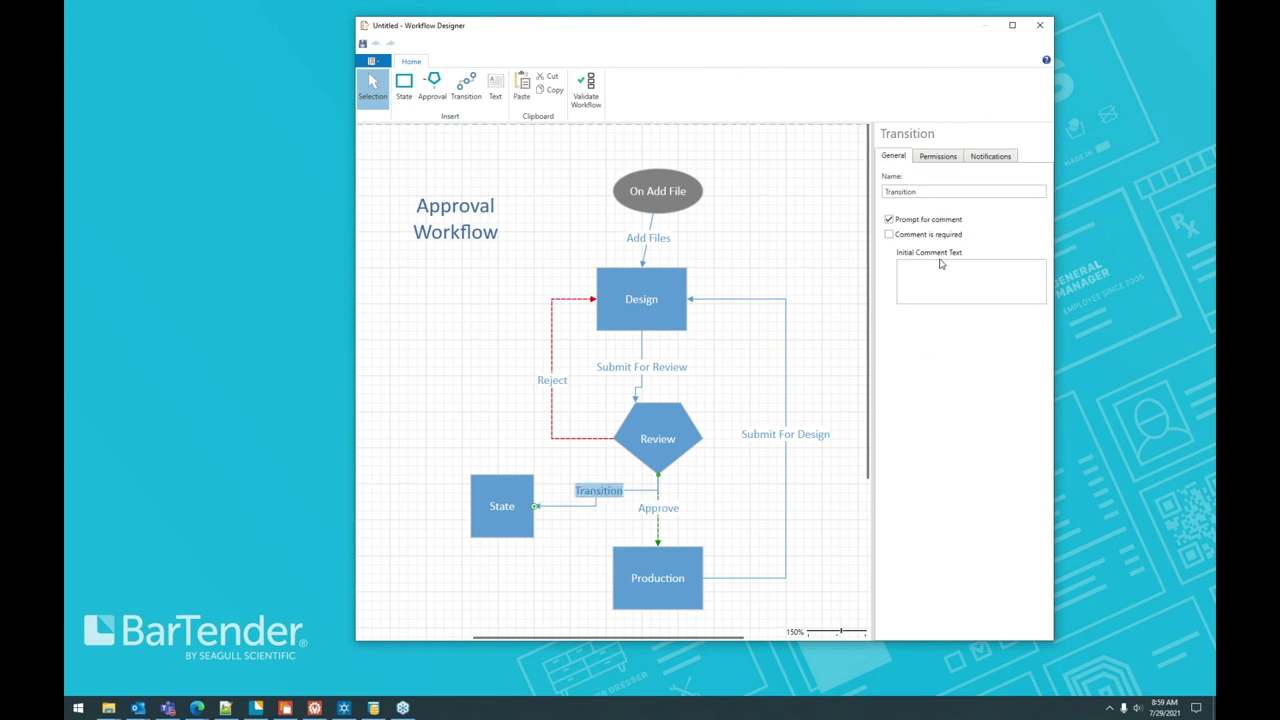
pyautogui.moveTo(930, 191); pyautogui.dragTo(875, 189)
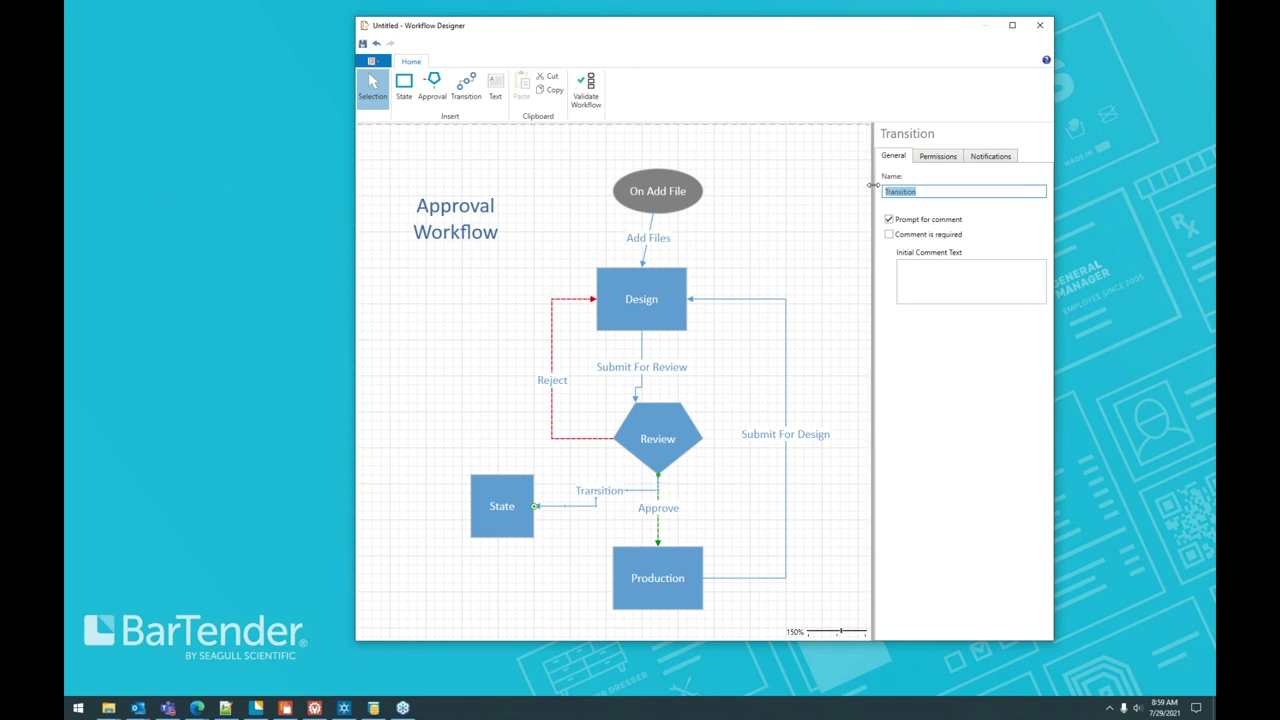
pyautogui.write('Leadership notification')
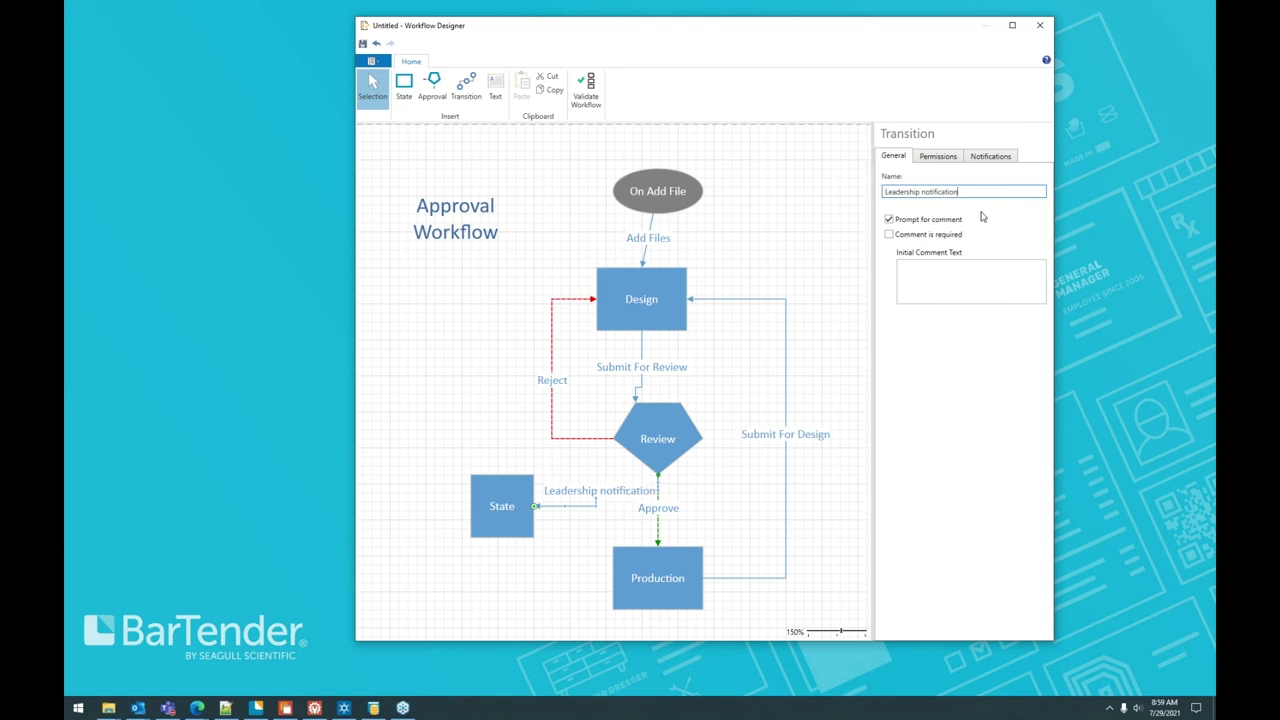
pyautogui.click(924, 439)
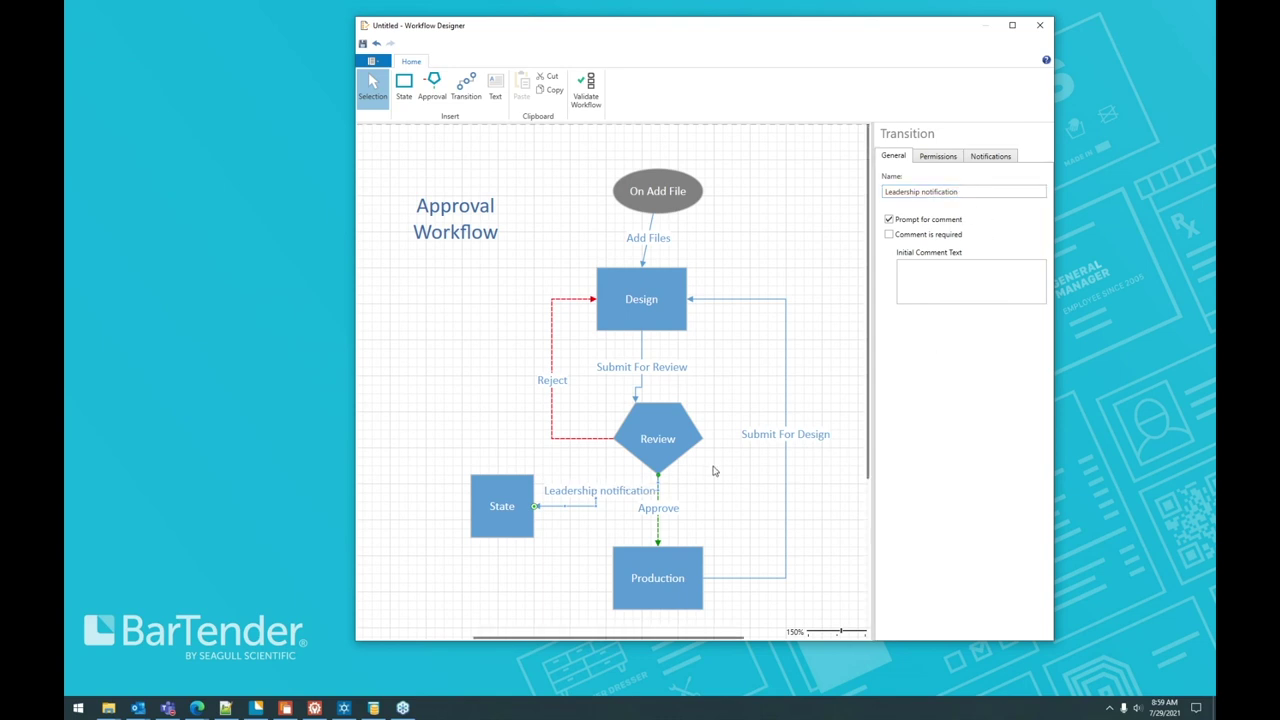
# - View the notification settings of the new state beside the Approve transition and close the untitled workflow without saving
pyautogui.click(503, 510)
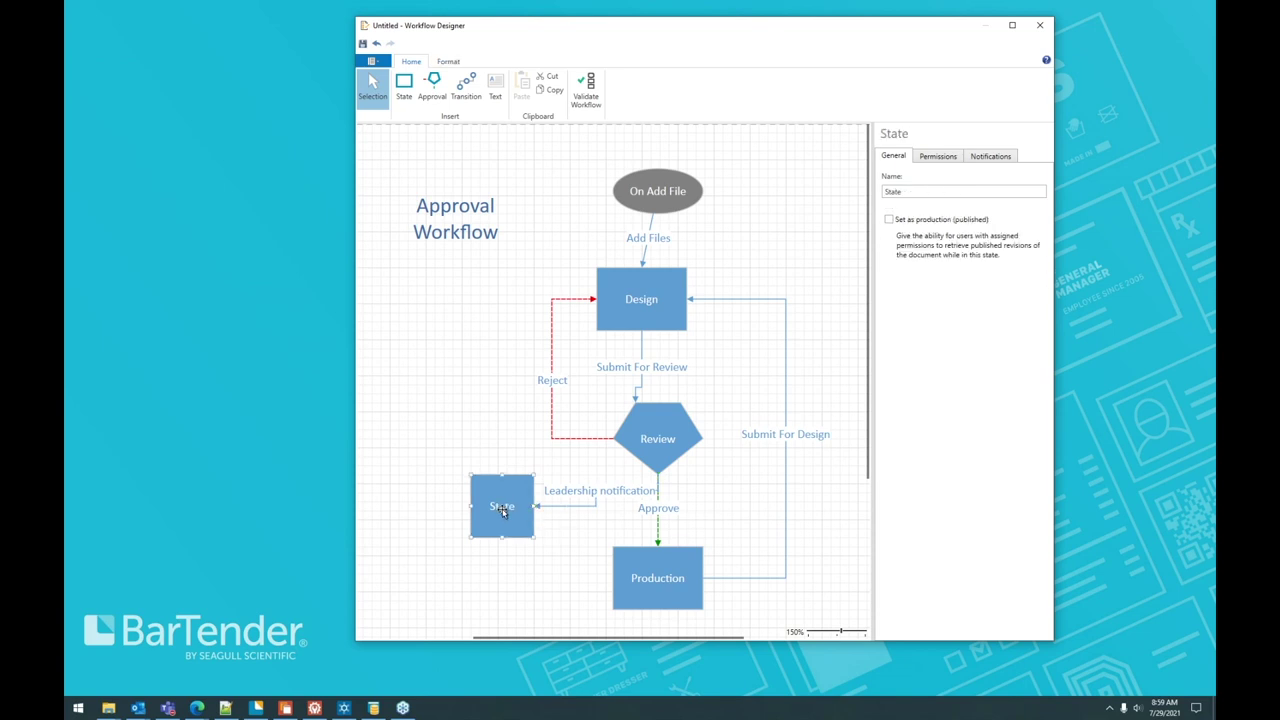
pyautogui.click(982, 160)
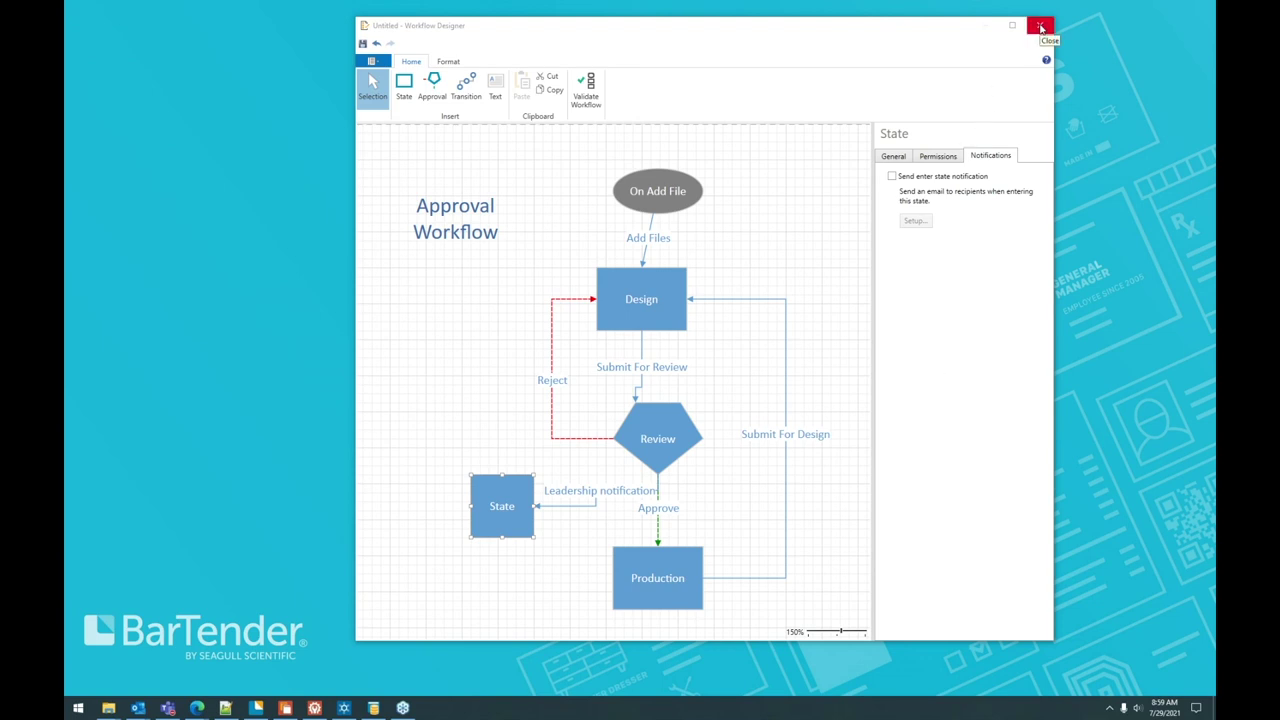
pyautogui.click(992, 29)
pyautogui.click(1039, 25)
pyautogui.click(673, 396)
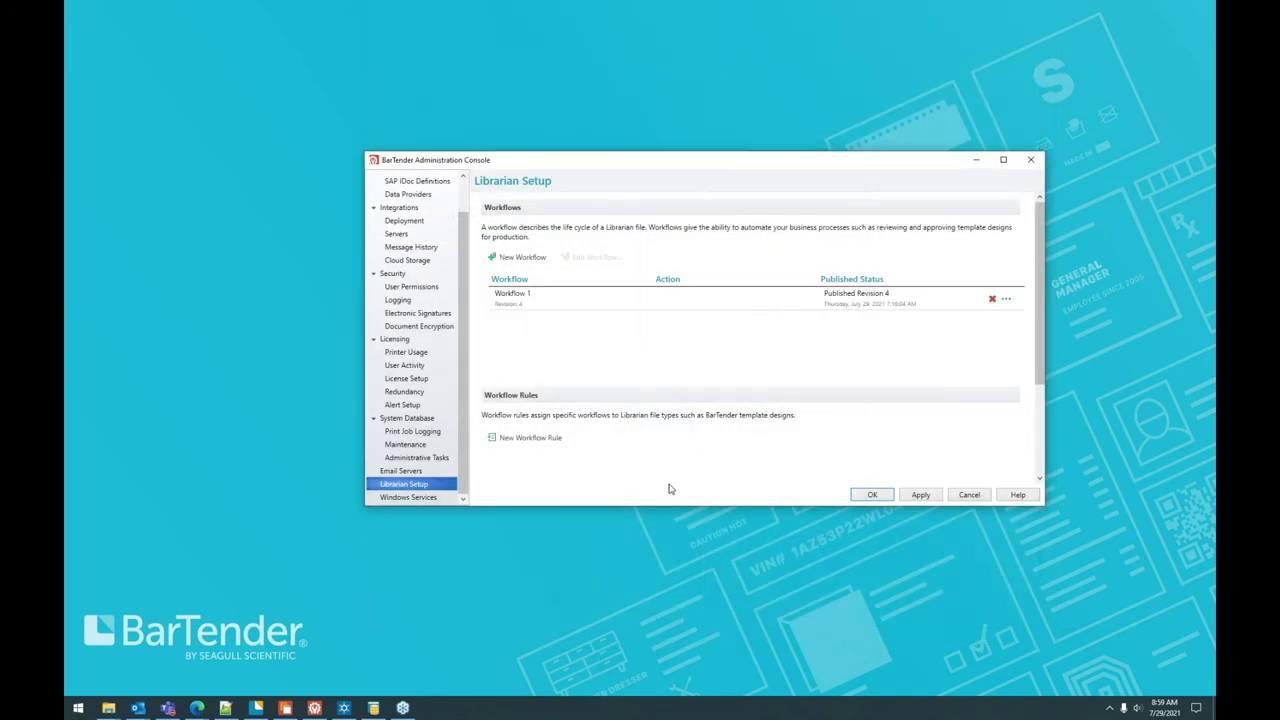
# - Minimize the Administration Console, switch to BarTender Integration Builder and open the DatabaseIntegration file from the Database Integration examples folder
pyautogui.click(974, 160)
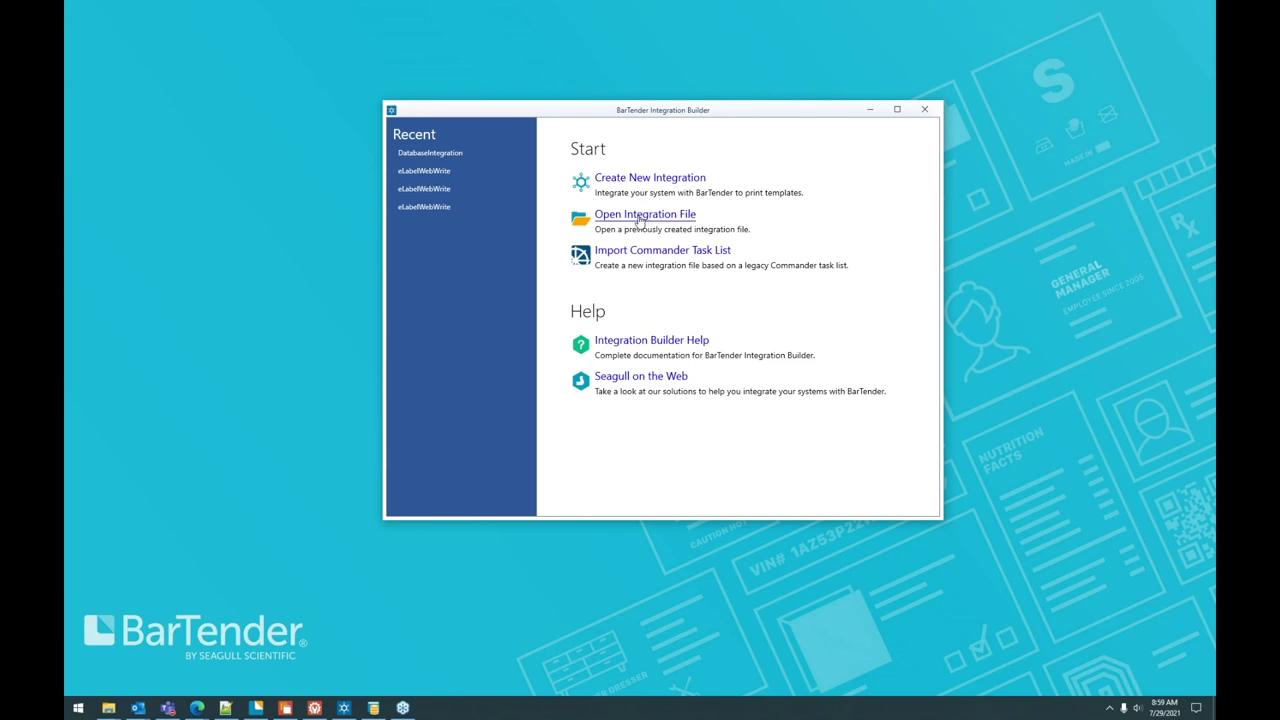
pyautogui.click(638, 218)
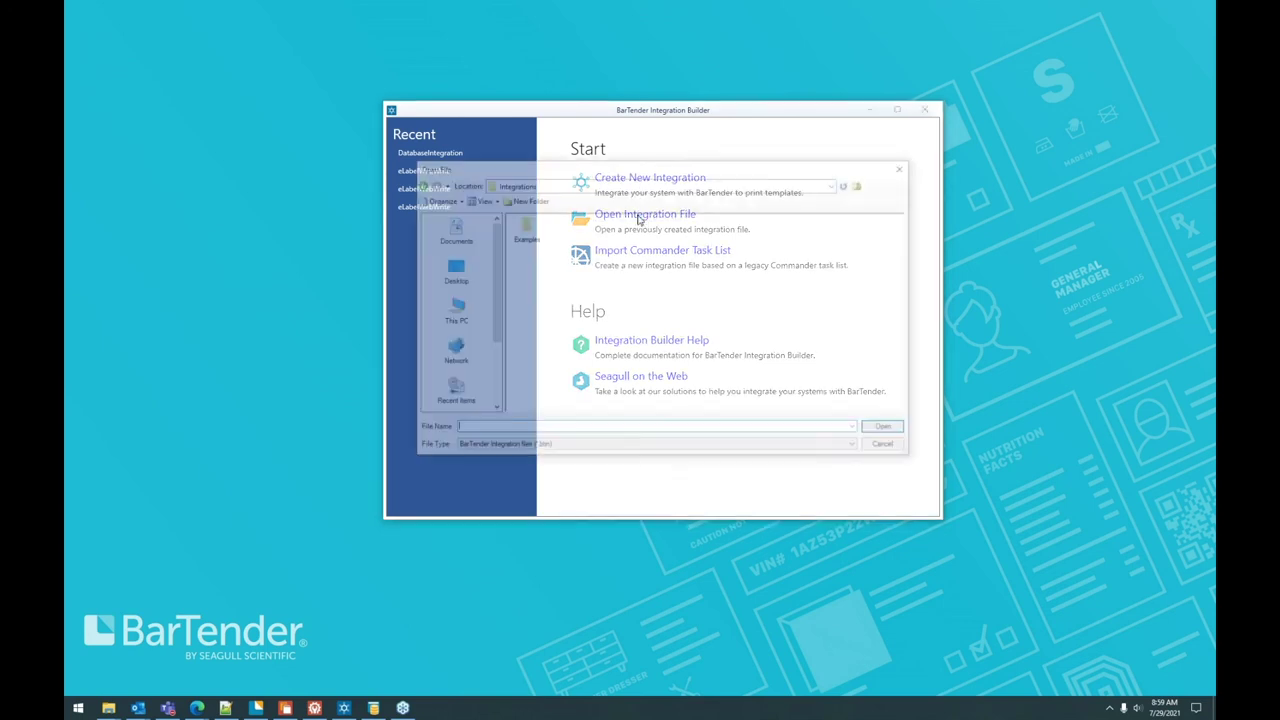
pyautogui.click(524, 227)
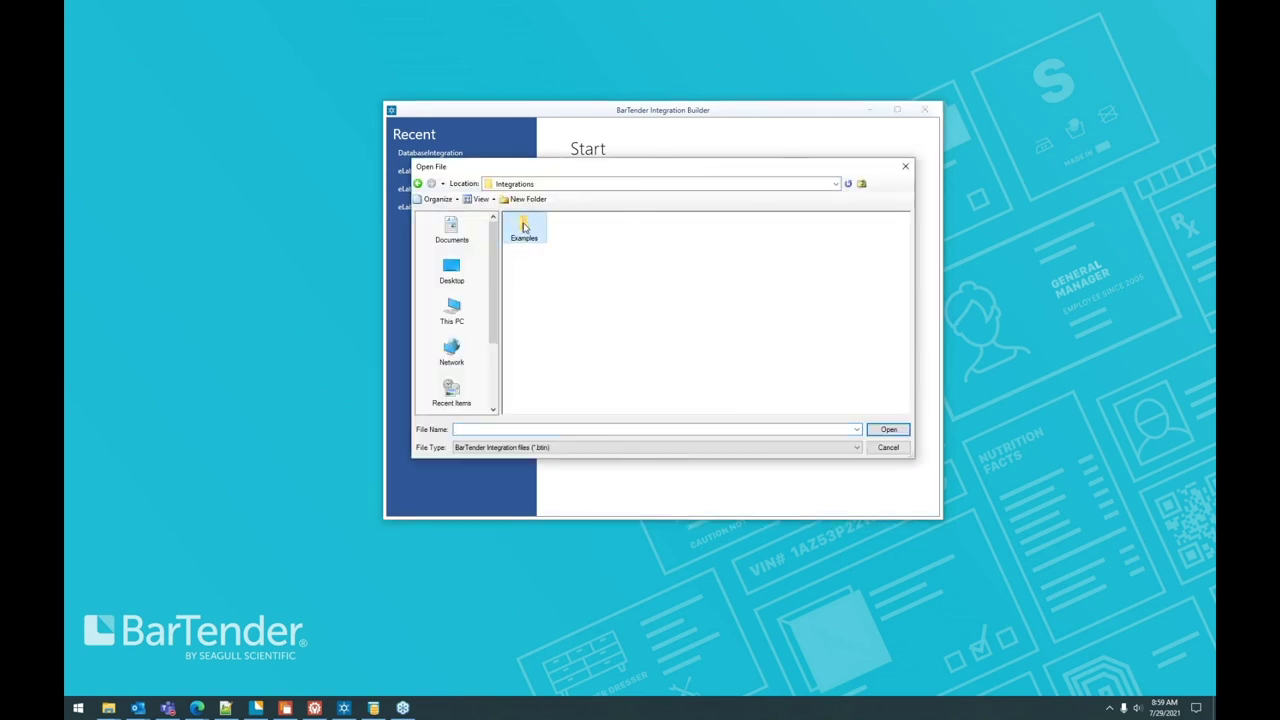
pyautogui.doubleClick(524, 227)
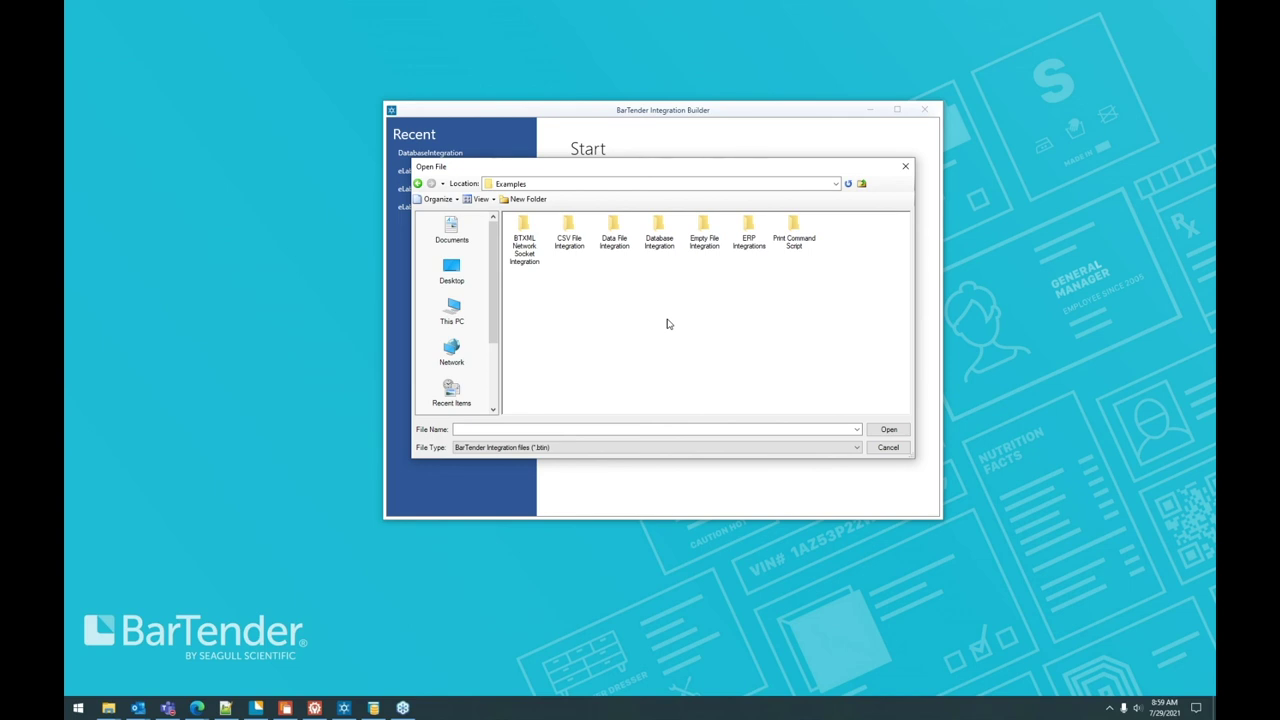
pyautogui.click(570, 250)
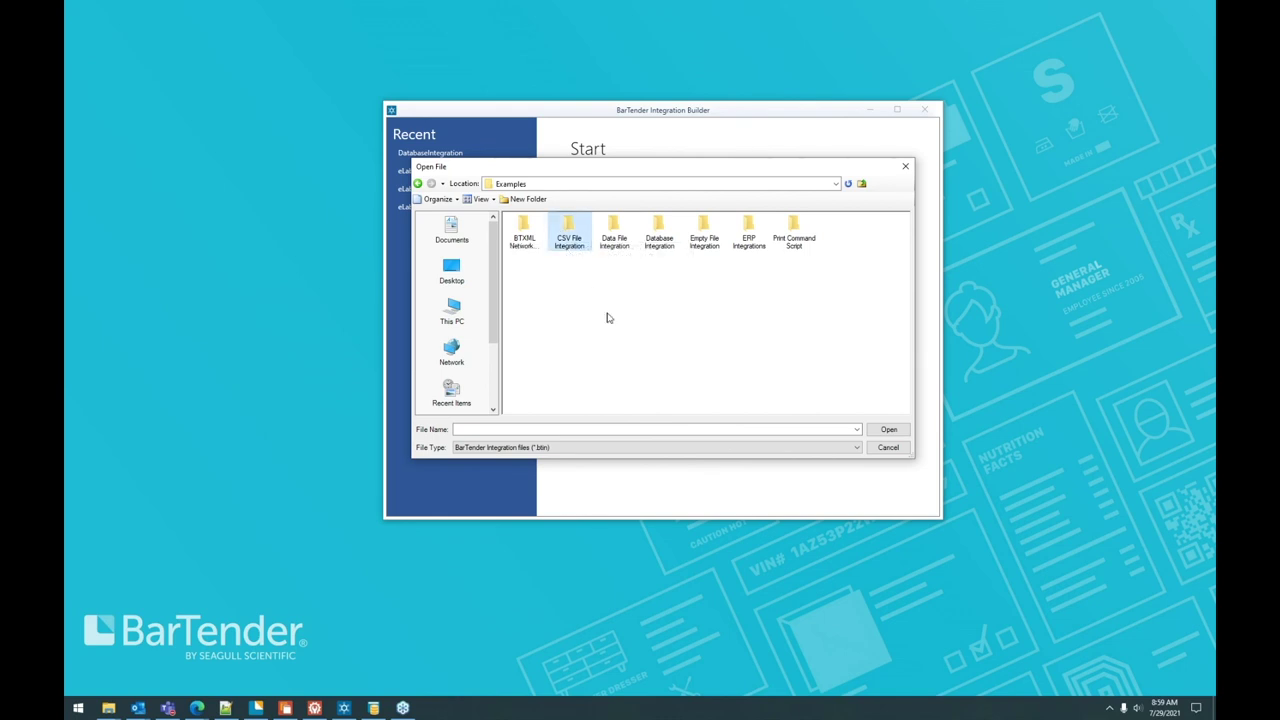
pyautogui.click(614, 245)
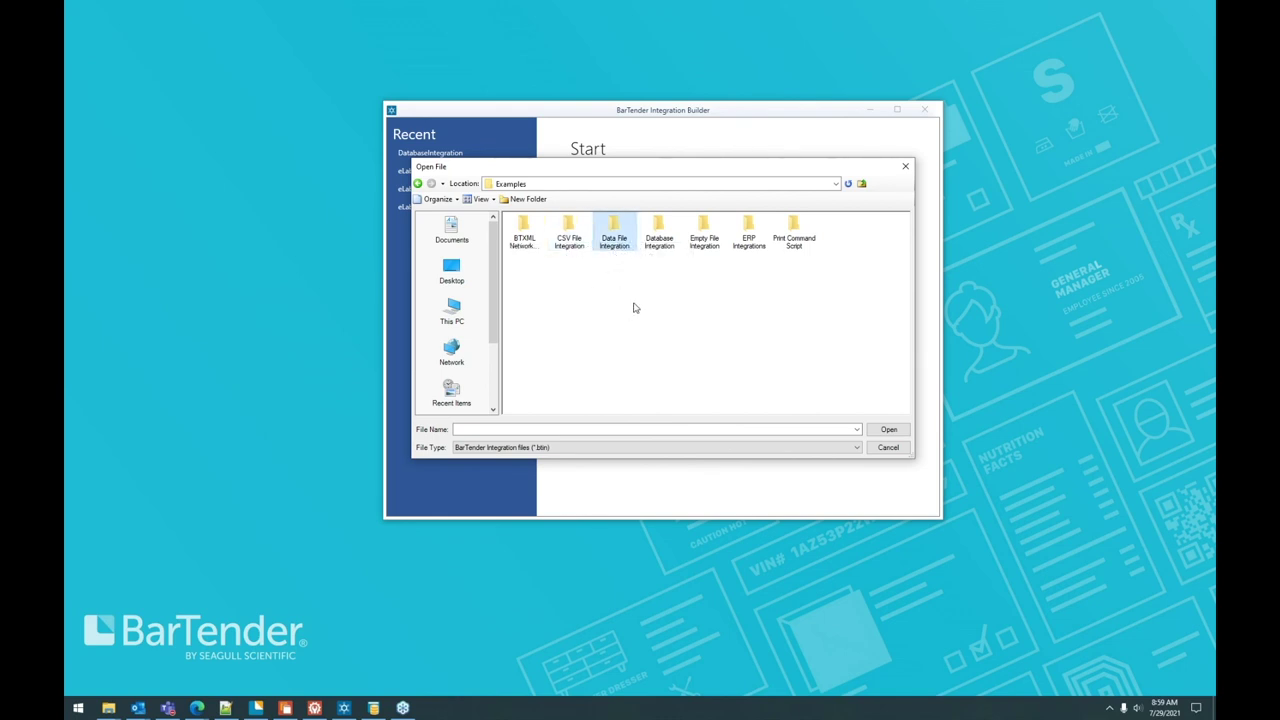
pyautogui.click(661, 245)
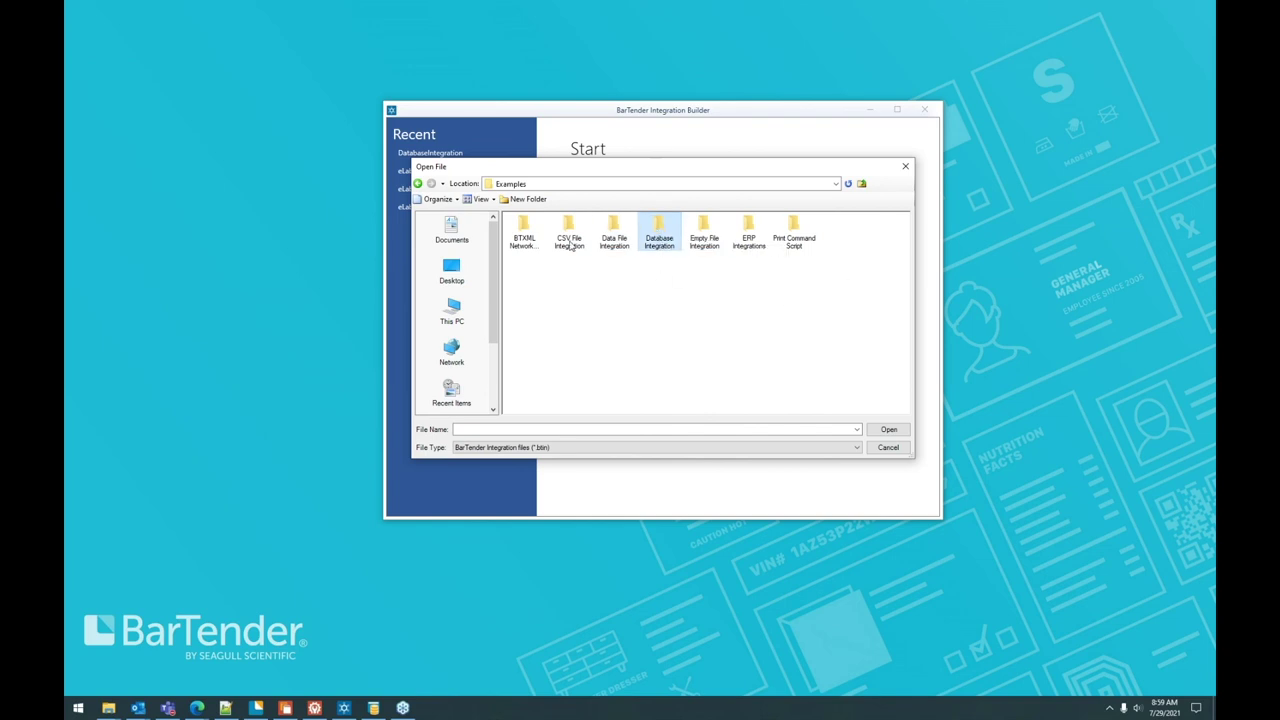
pyautogui.doubleClick(659, 233)
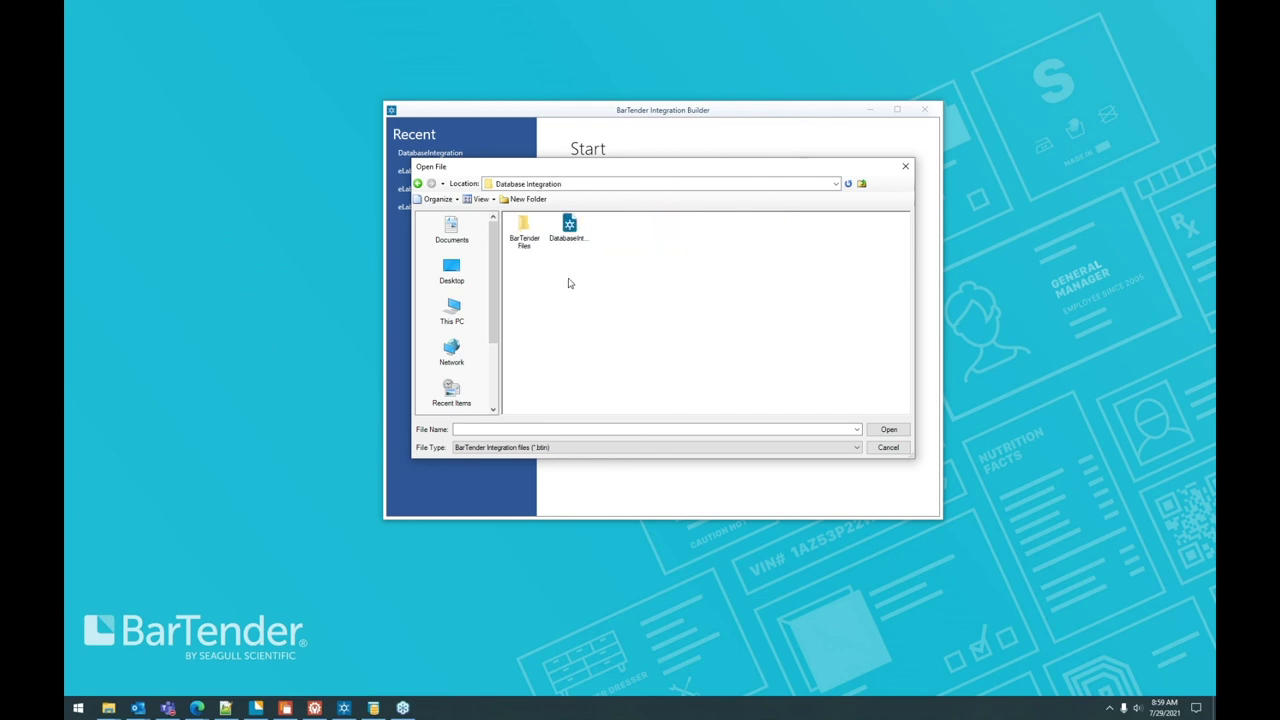
pyautogui.doubleClick(569, 226)
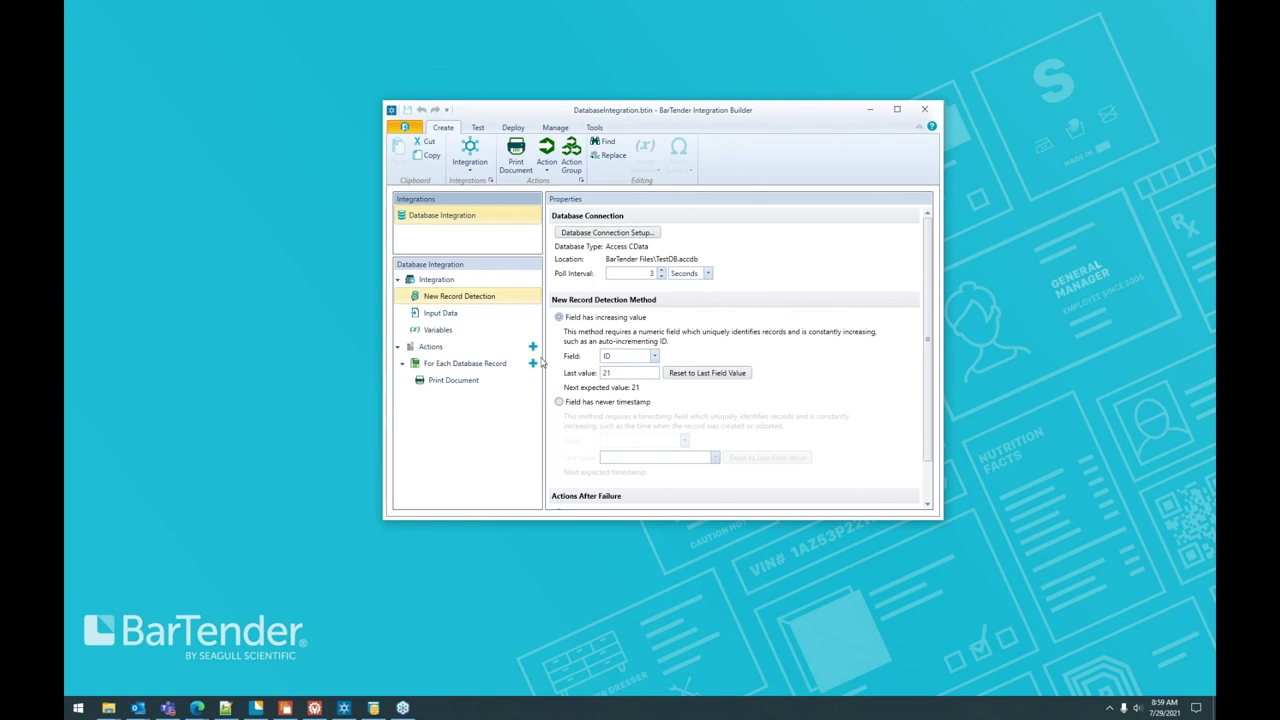
# - Examine the integration's general and new record detection settings, browse the TestDB connection's records, and close the database setup without changes
pyautogui.click(440, 283)
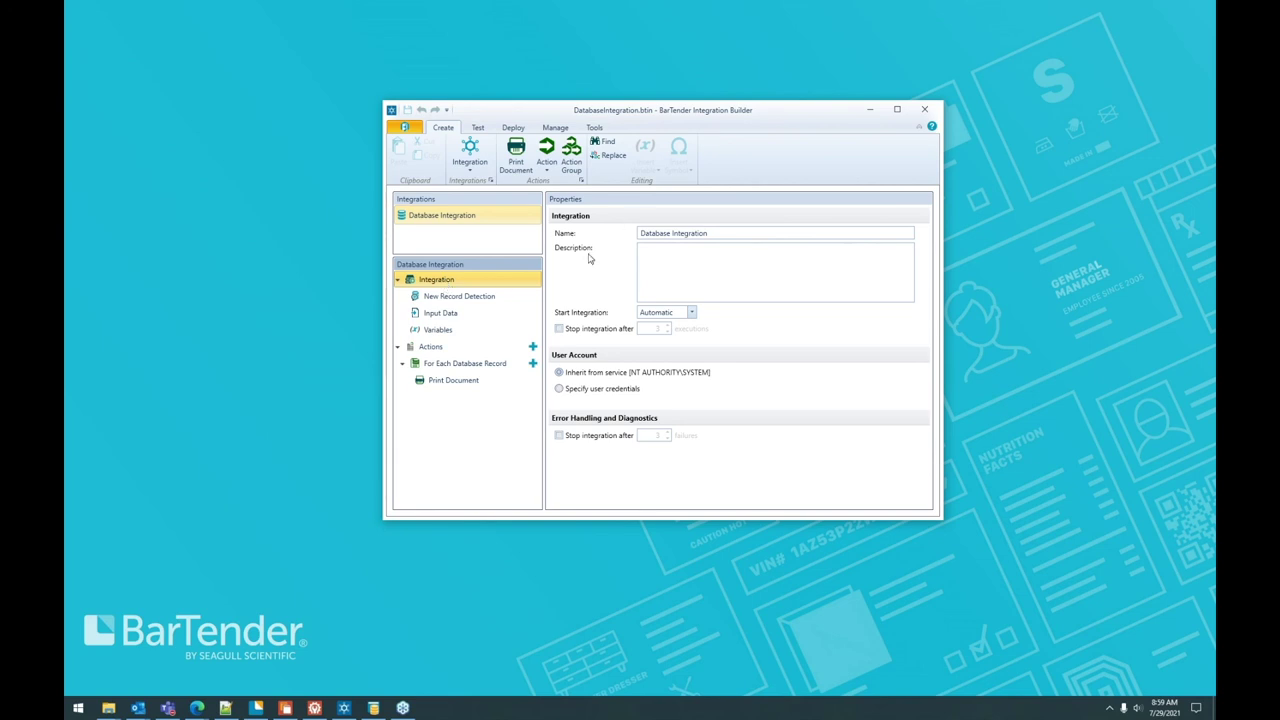
pyautogui.click(460, 300)
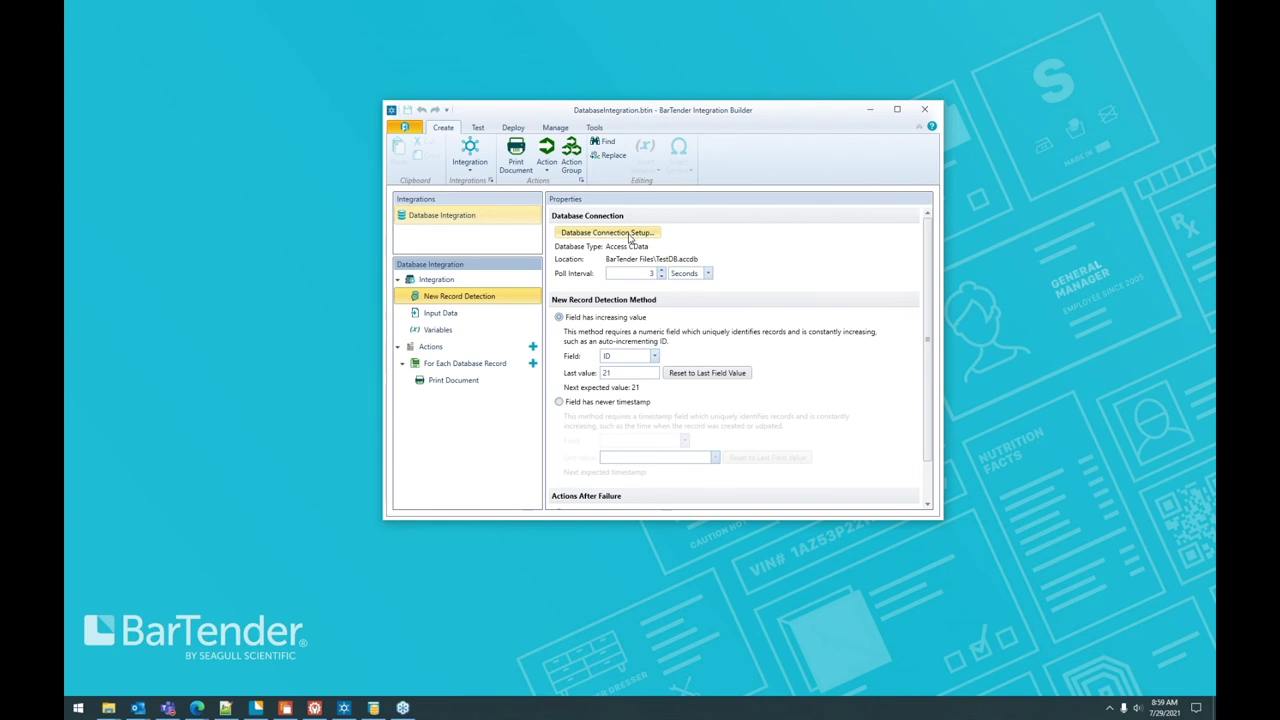
pyautogui.click(630, 237)
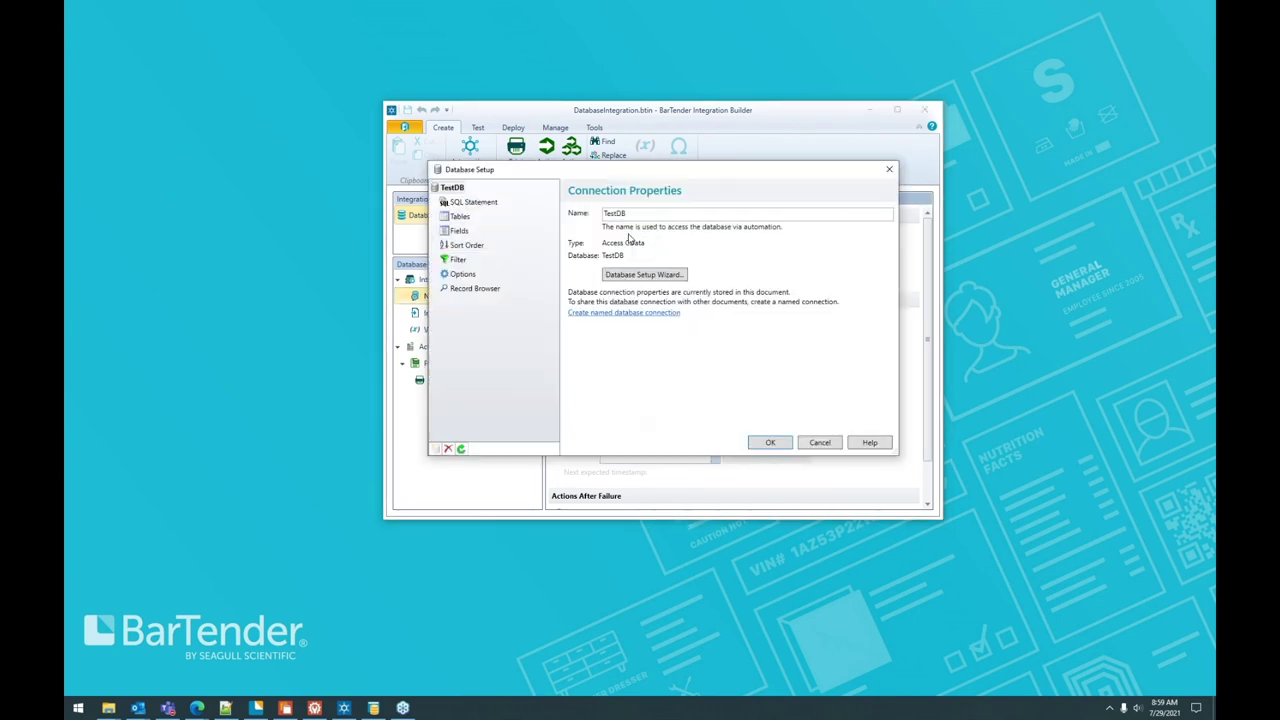
pyautogui.click(466, 288)
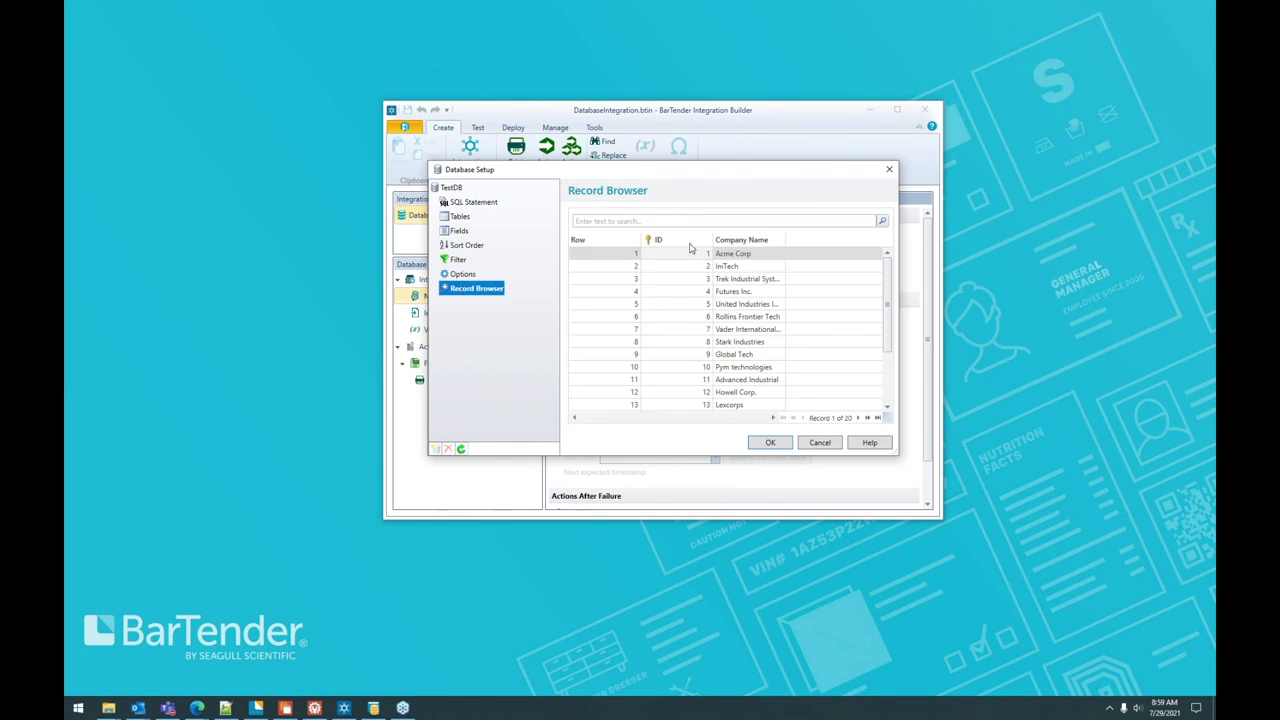
pyautogui.scroll(-1, 889, 295)
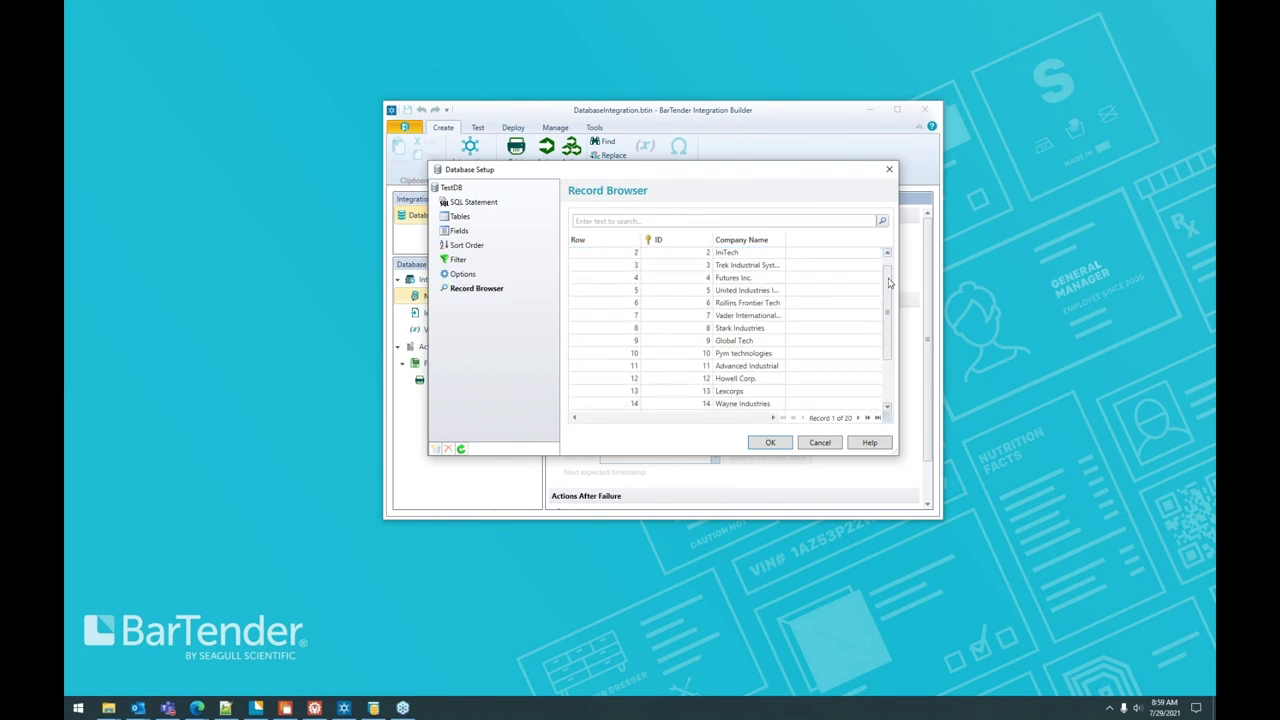
pyautogui.scroll(-2, 889, 297)
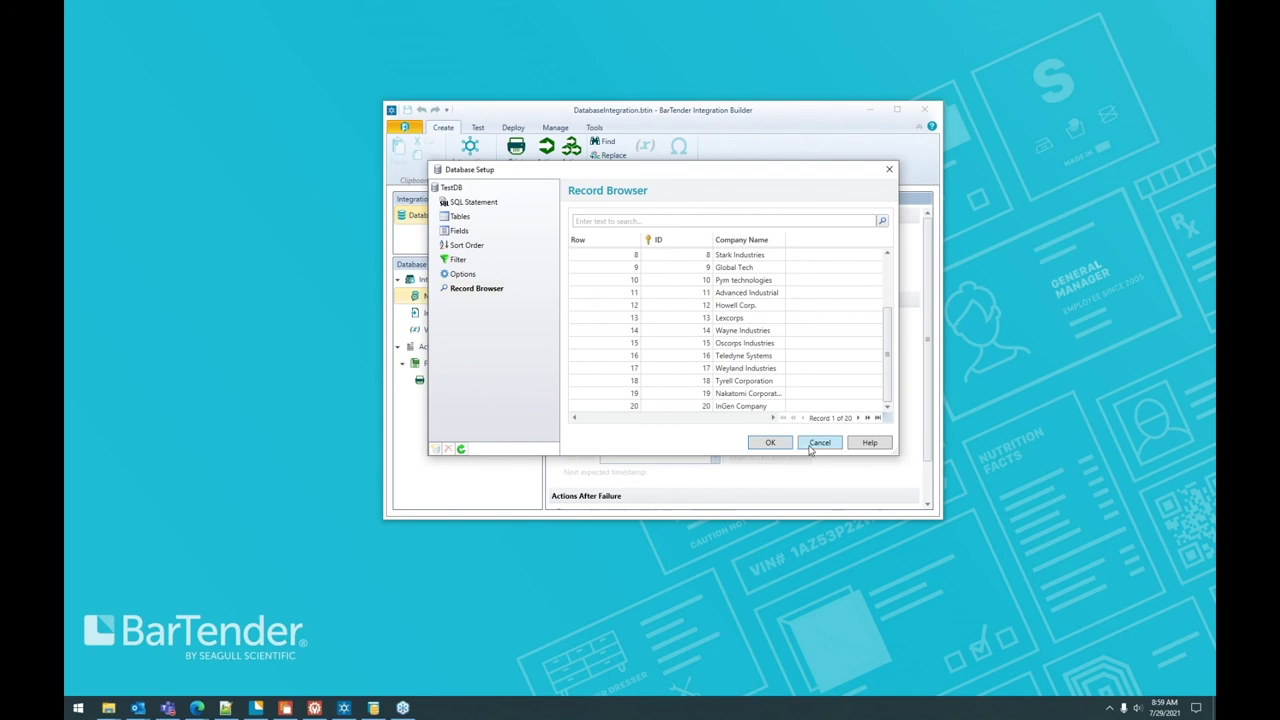
pyautogui.click(806, 447)
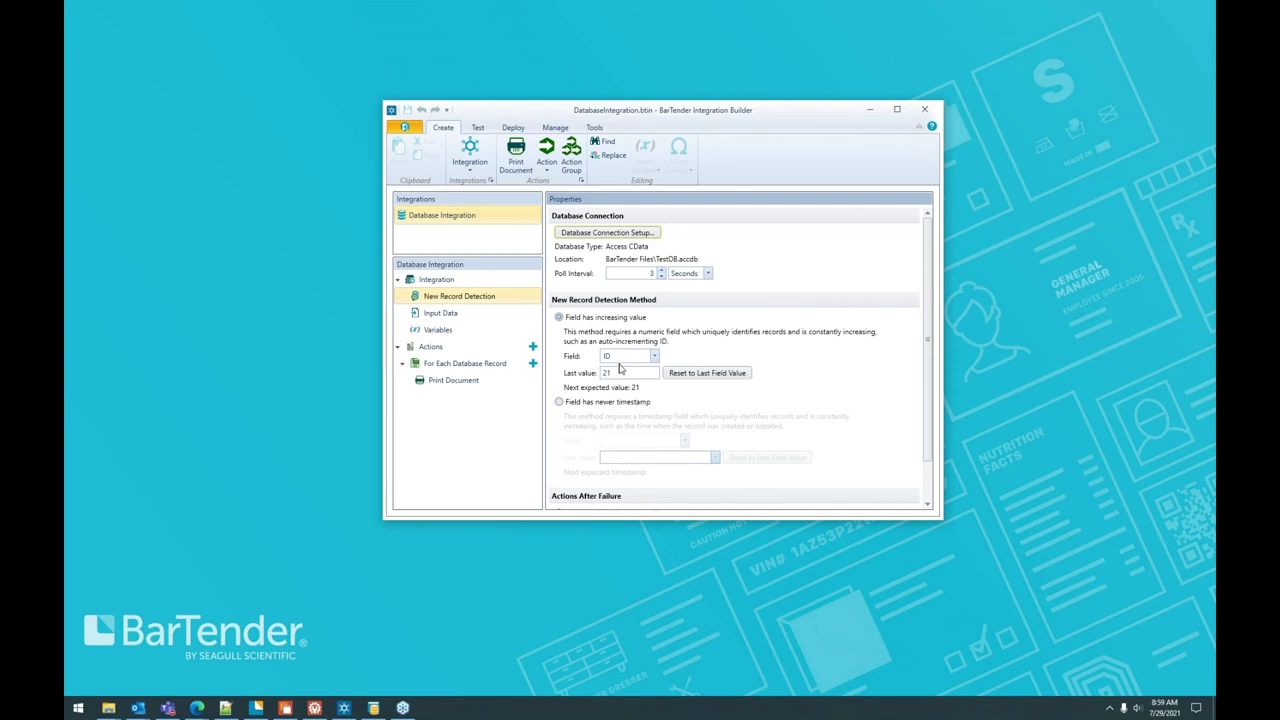
# - Examine the integration's input data, action execution options, For Each Database Record source and Print Document settings
pyautogui.click(460, 315)
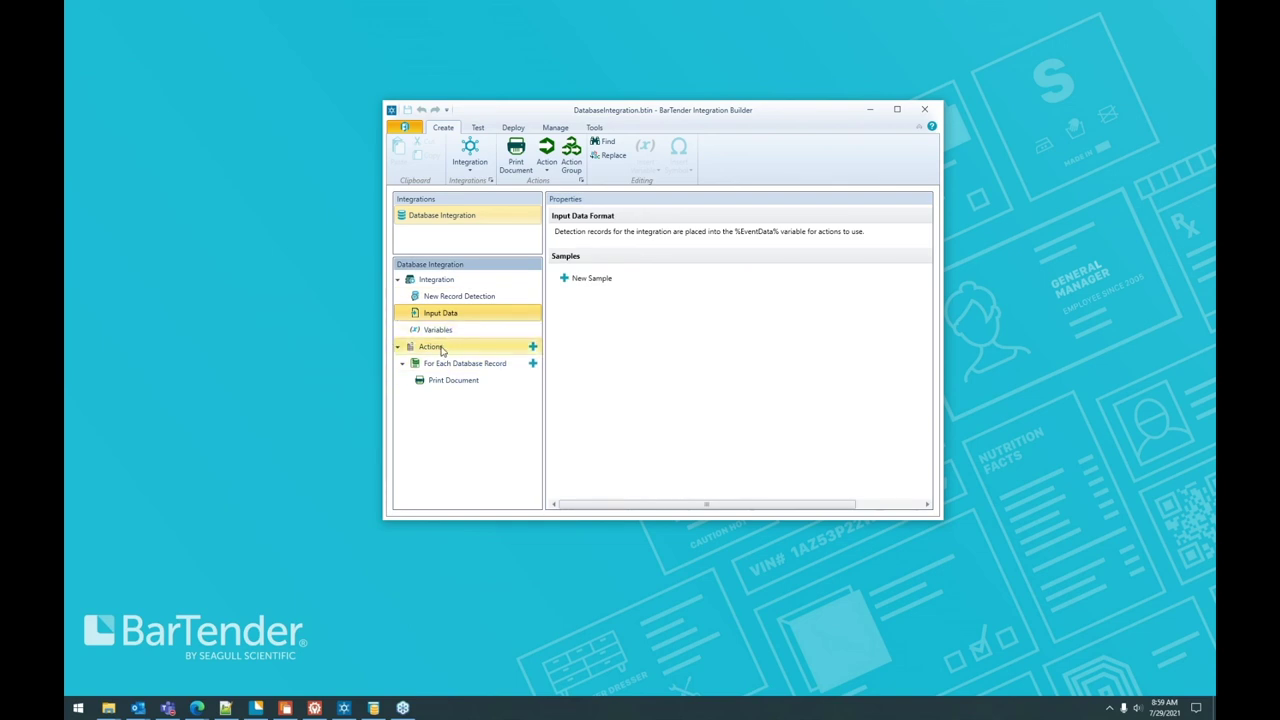
pyautogui.click(443, 349)
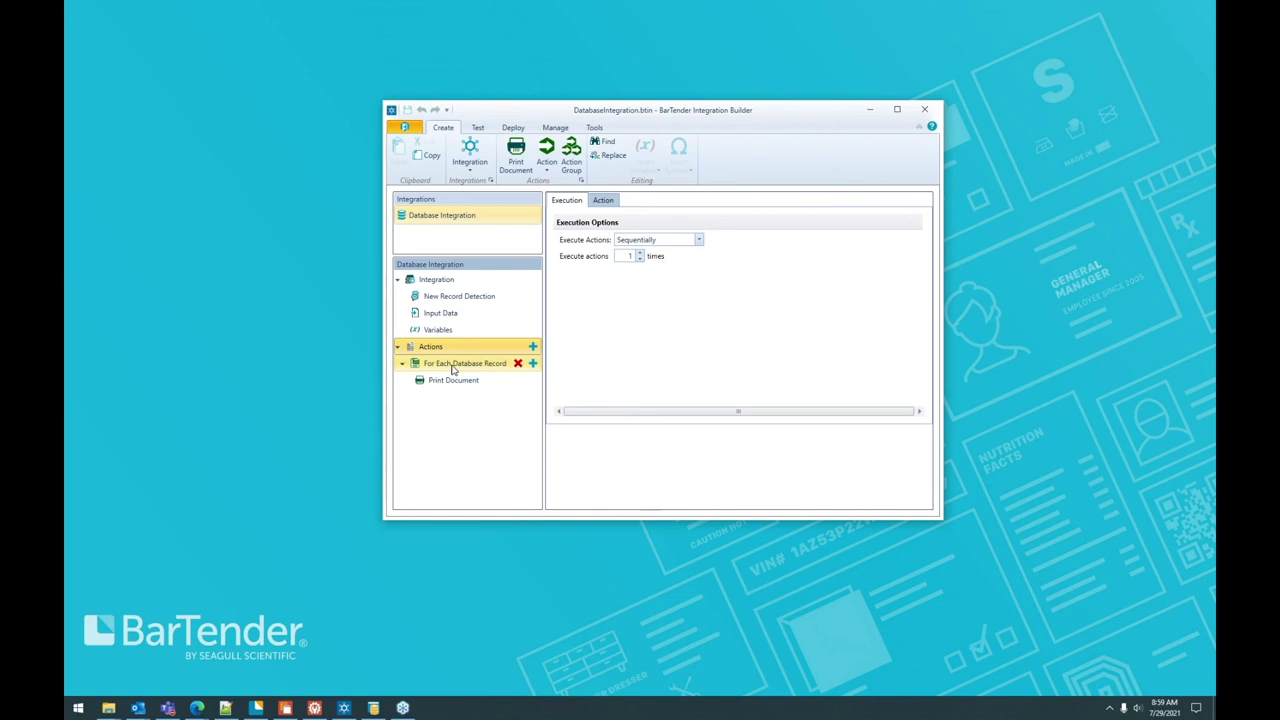
pyautogui.click(452, 366)
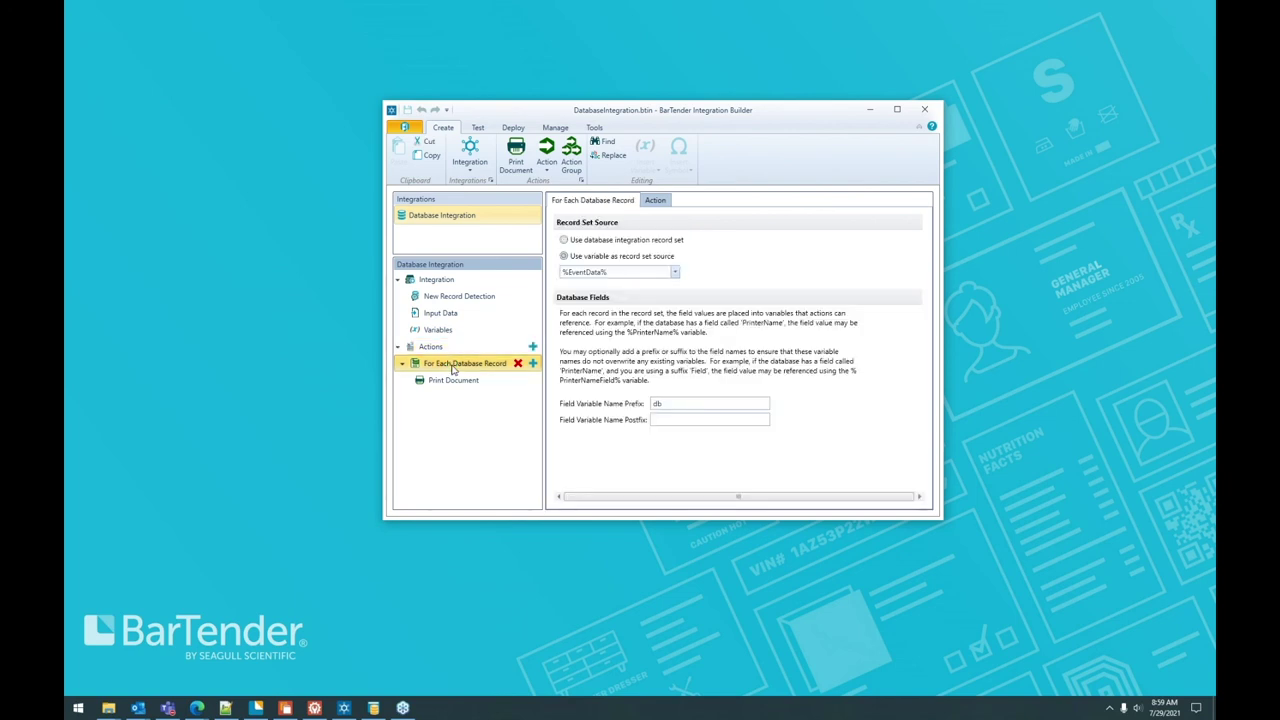
pyautogui.click(616, 271)
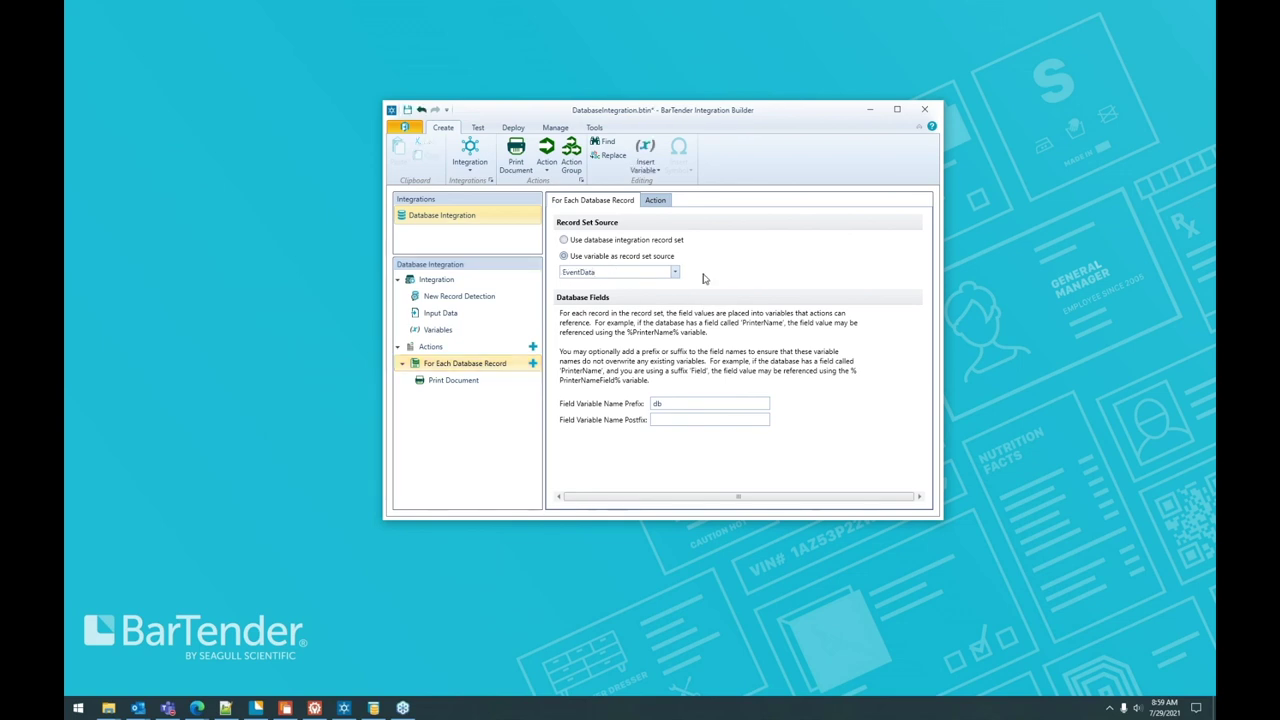
pyautogui.click(455, 380)
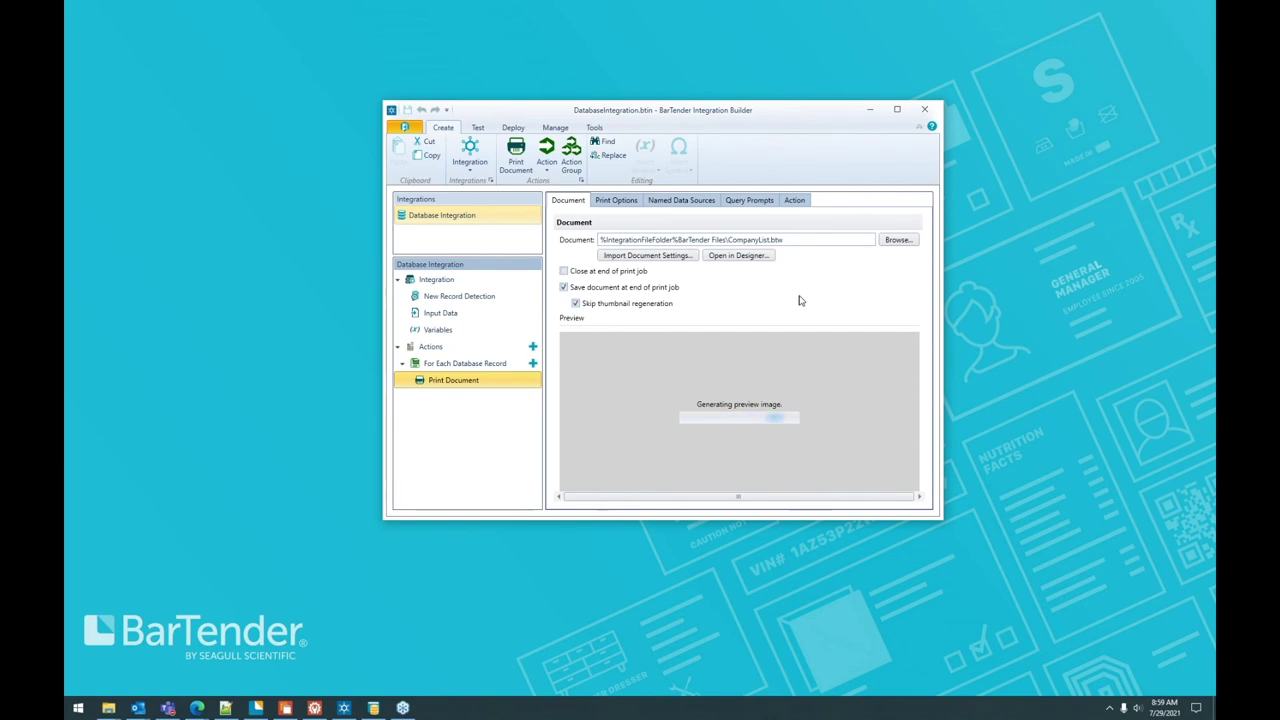
pyautogui.click(464, 364)
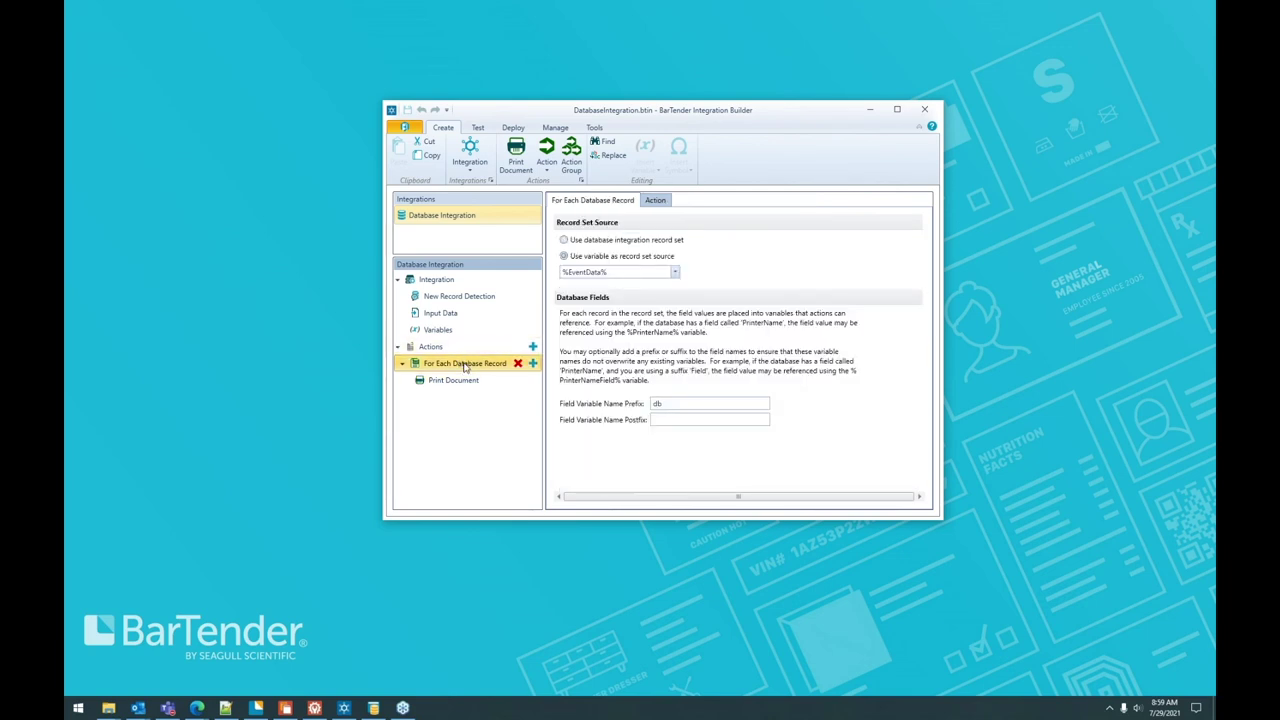